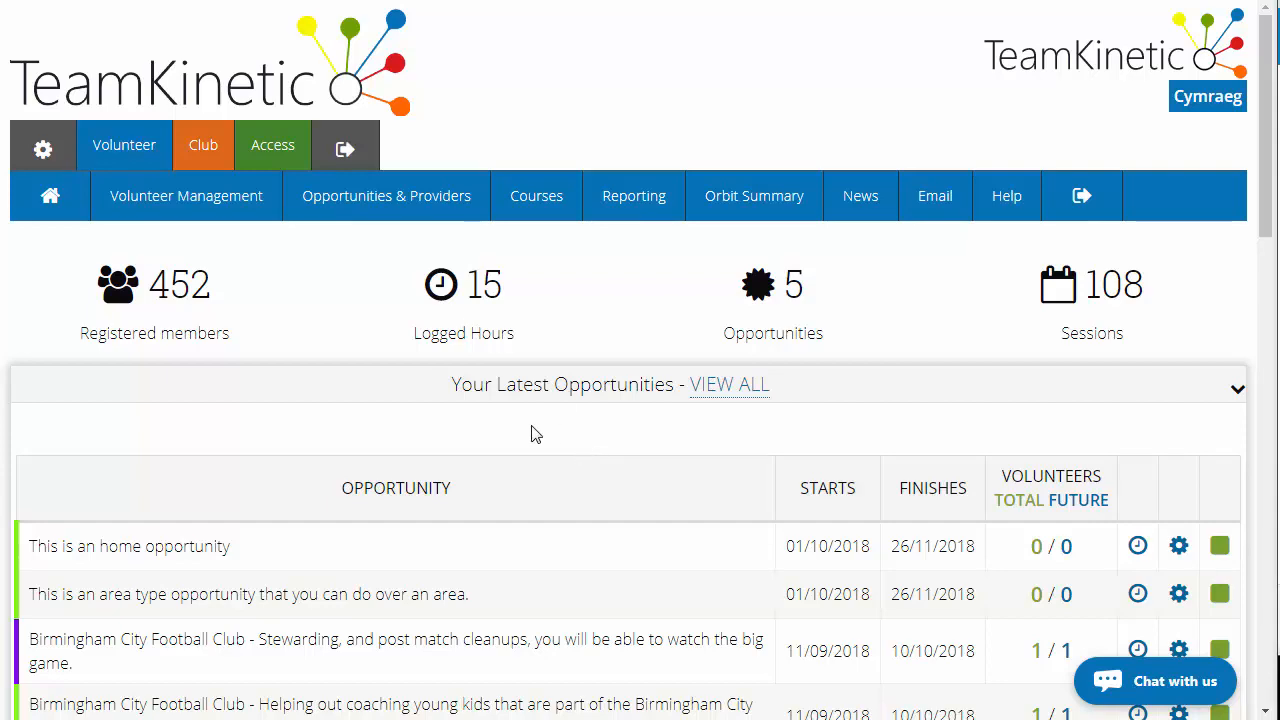
Open the Create Opportunity form and inspect the options for whether volunteers are joining or applying
{"action": "left_click", "coordinate": [402, 210]}
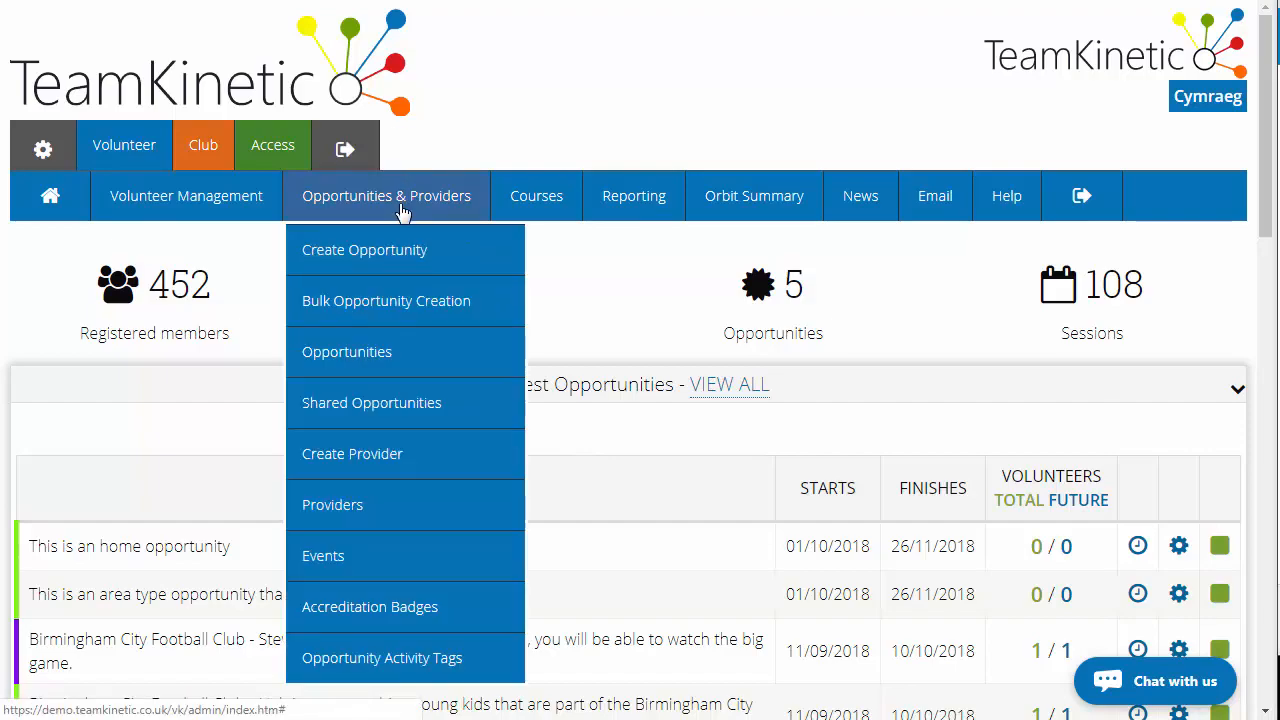
{"action": "left_click", "coordinate": [398, 257]}
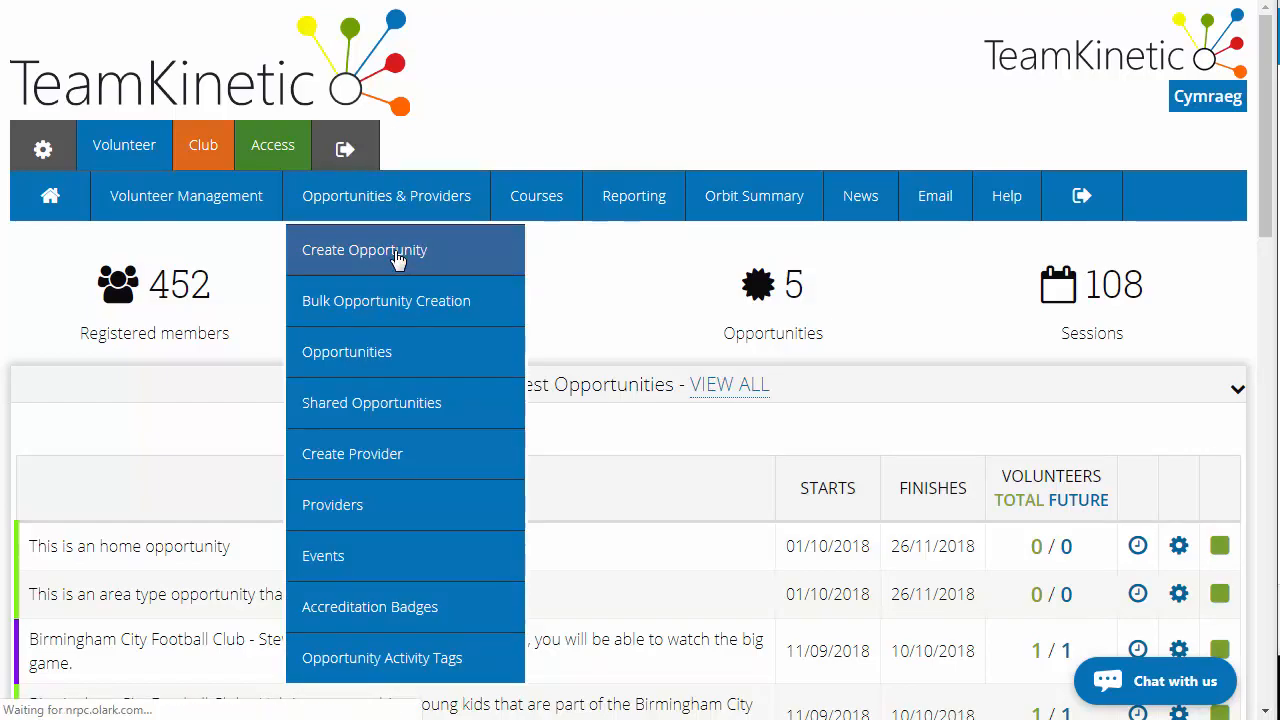
{"action": "scroll", "coordinate": [398, 260], "scroll_direction": "down", "scroll_amount": 10}
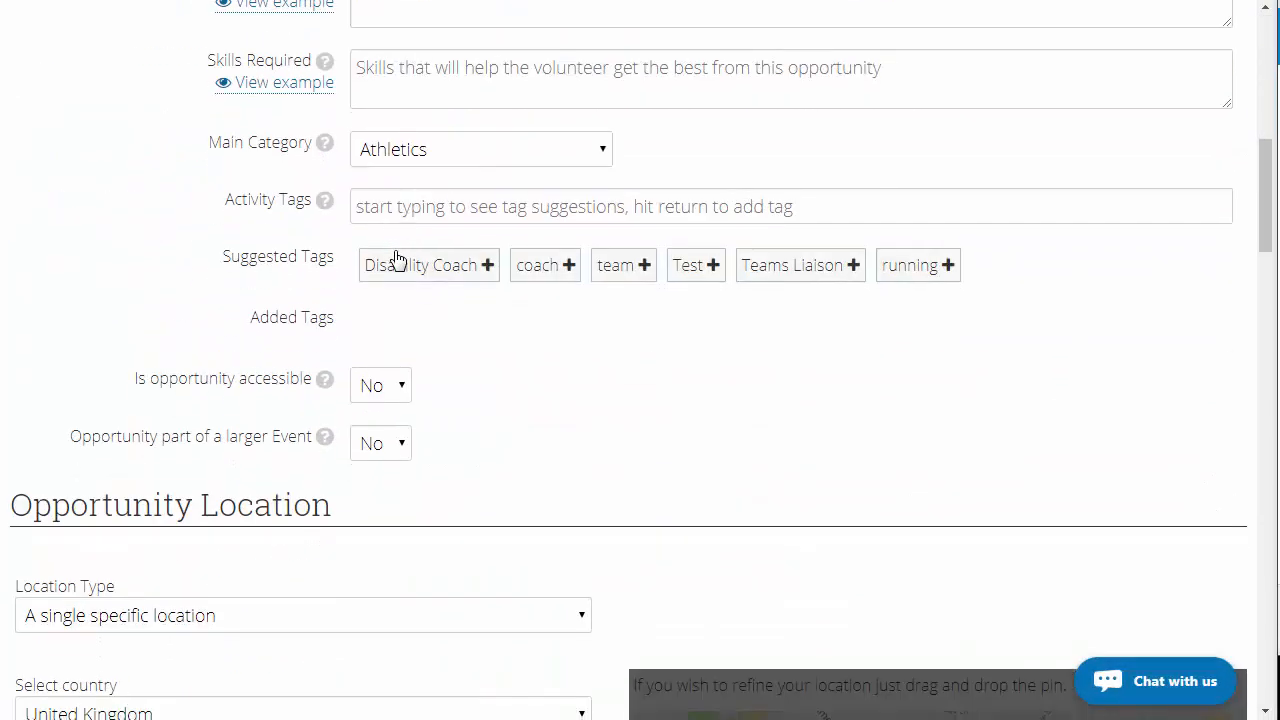
{"action": "scroll", "coordinate": [398, 260], "scroll_direction": "down", "scroll_amount": 12}
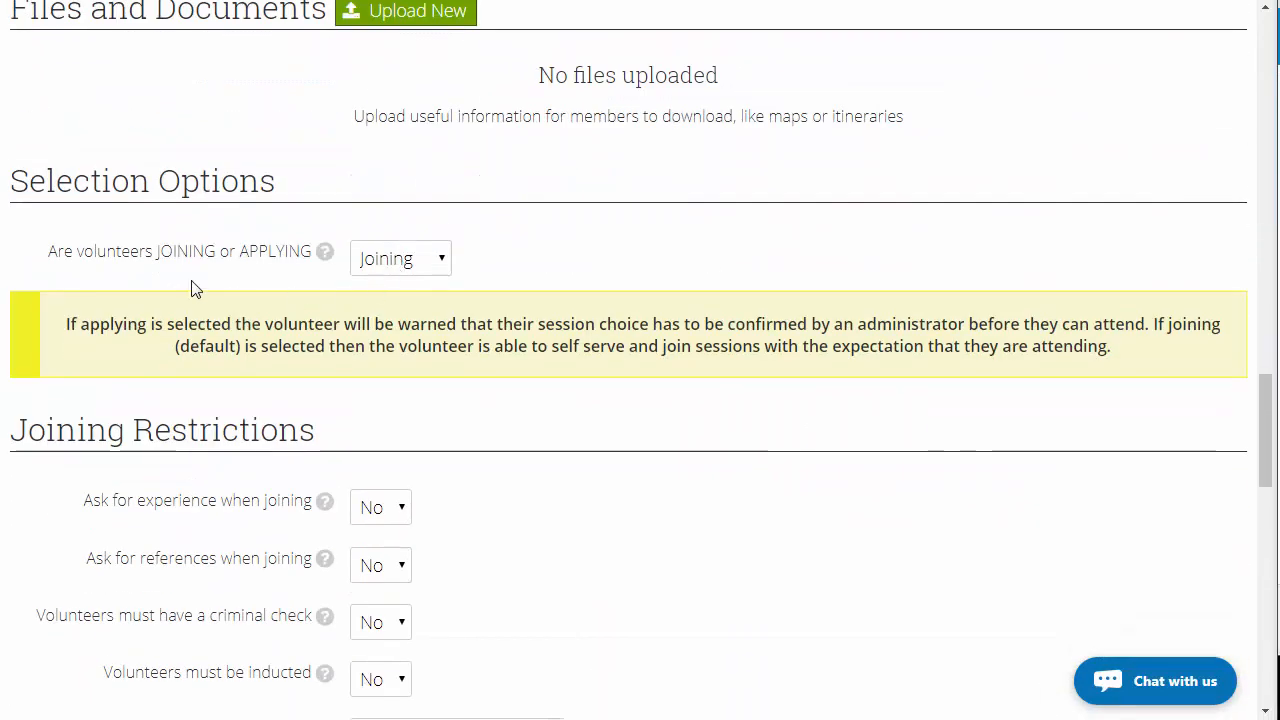
{"action": "left_click", "coordinate": [410, 262]}
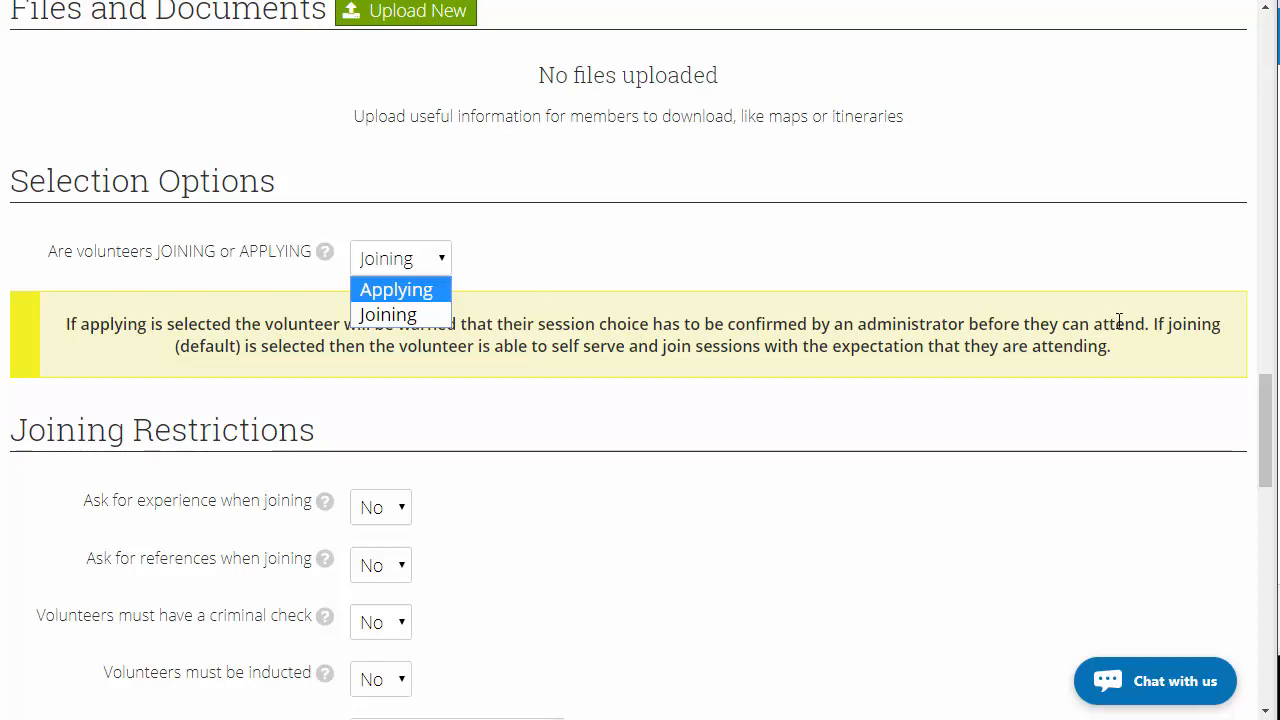
{"action": "left_click_drag", "start_coordinate": [1266, 432], "coordinate": [1266, 57]}
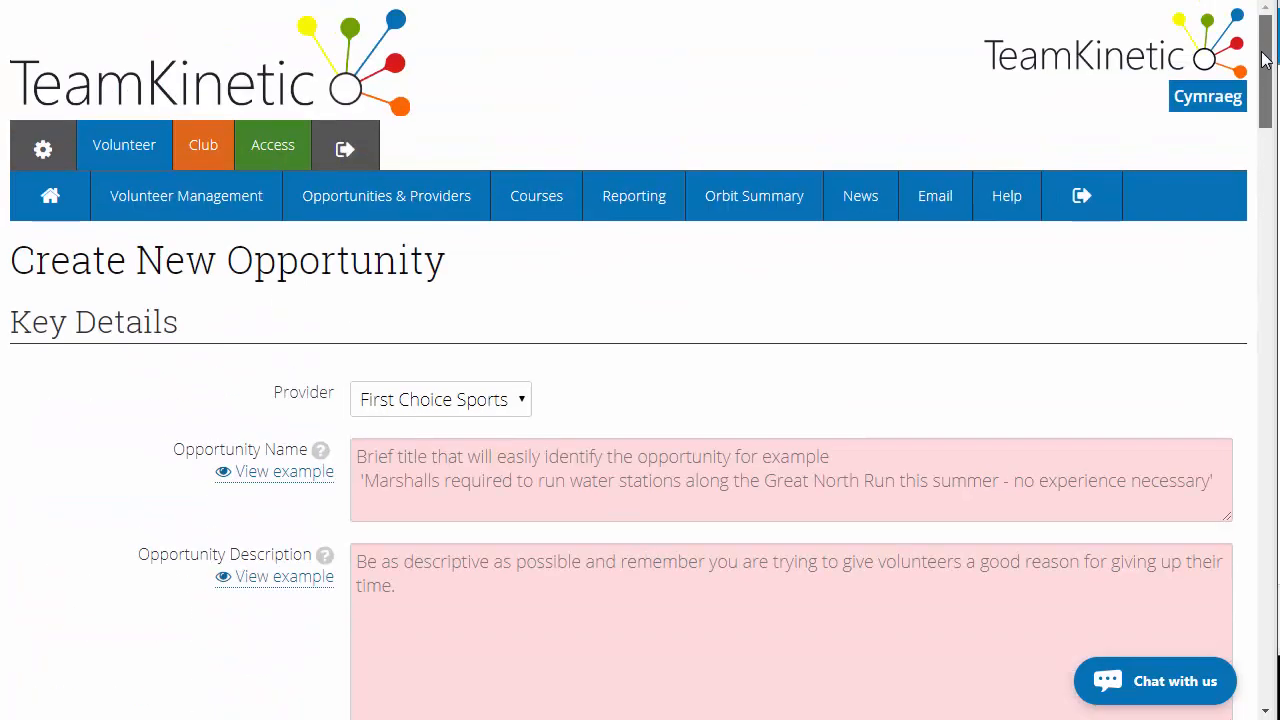
Open the opportunities list and switch it to the Normal display layout
{"action": "mouse_move", "coordinate": [426, 197]}
{"action": "left_click", "coordinate": [416, 352]}
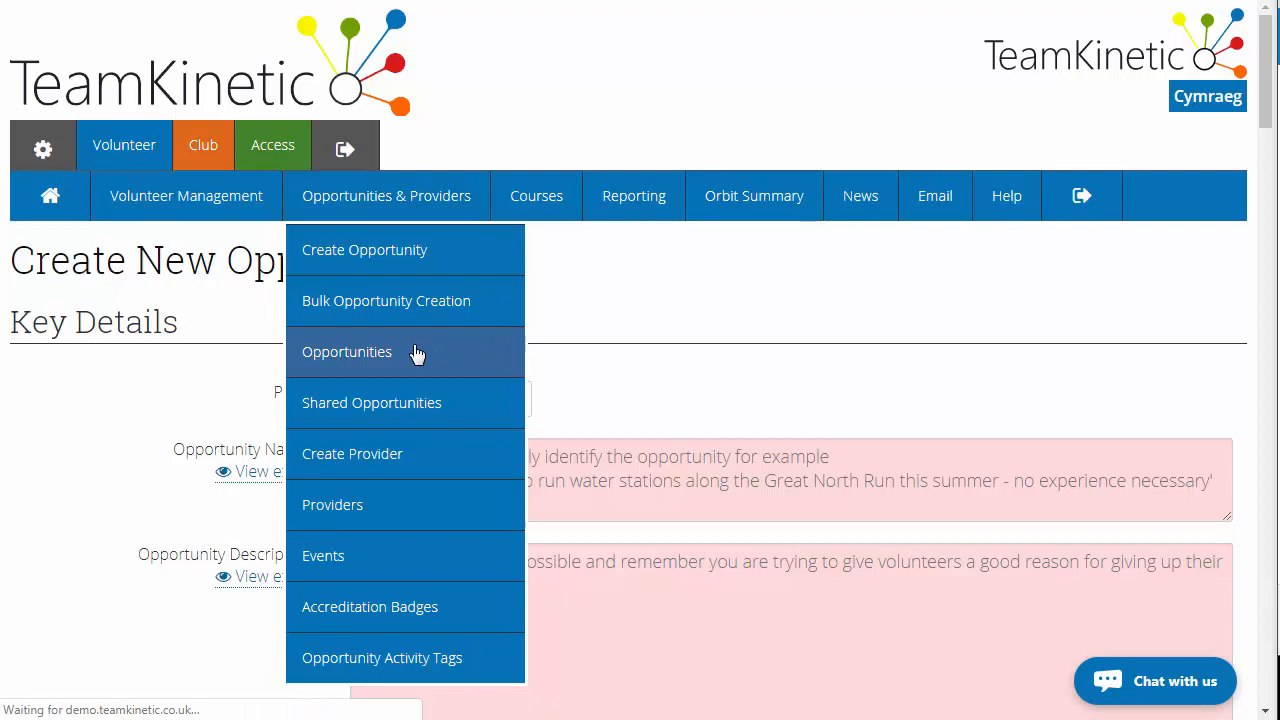
{"action": "scroll", "coordinate": [417, 355], "scroll_direction": "down", "scroll_amount": 2}
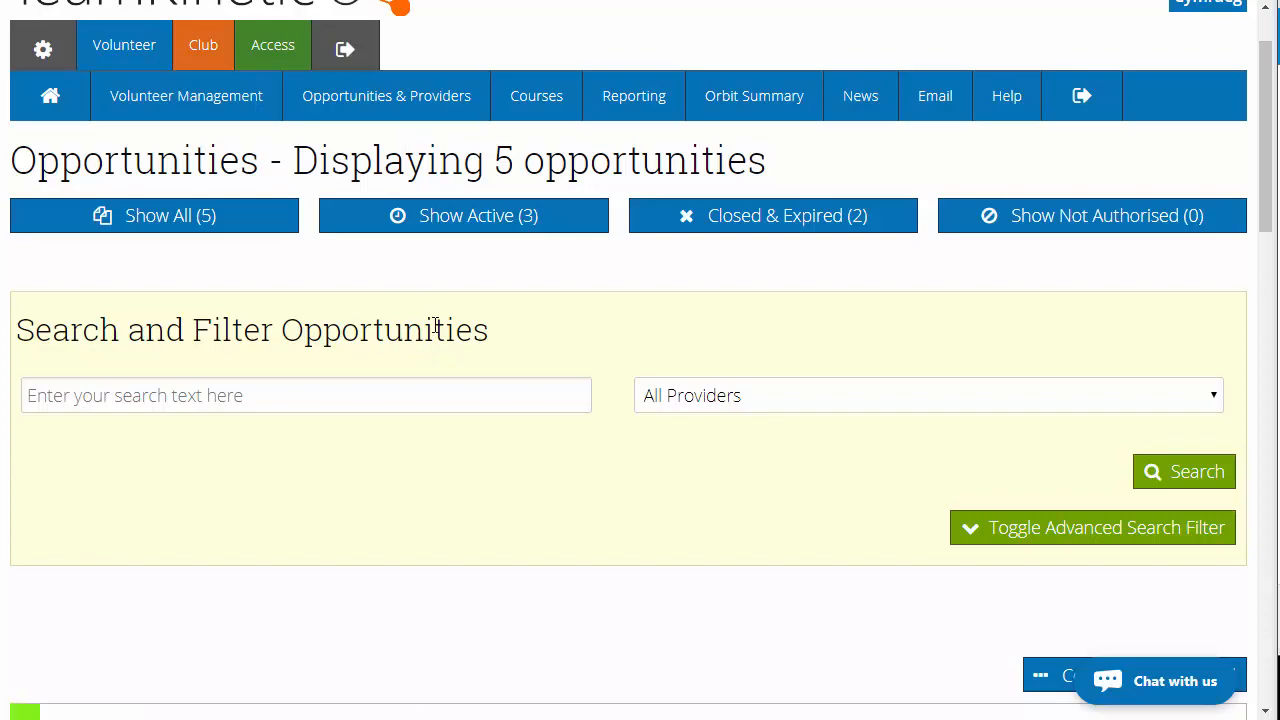
{"action": "left_click", "coordinate": [1182, 482]}
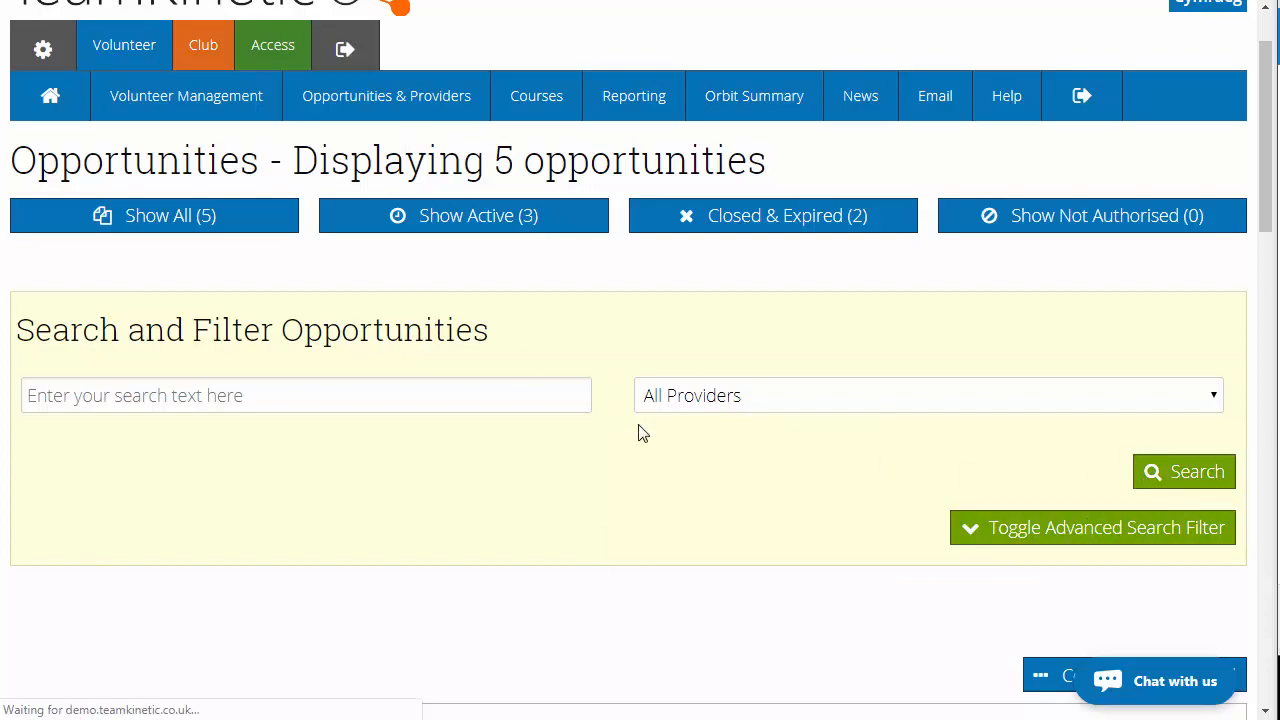
{"action": "scroll", "coordinate": [643, 433], "scroll_direction": "down", "scroll_amount": 7}
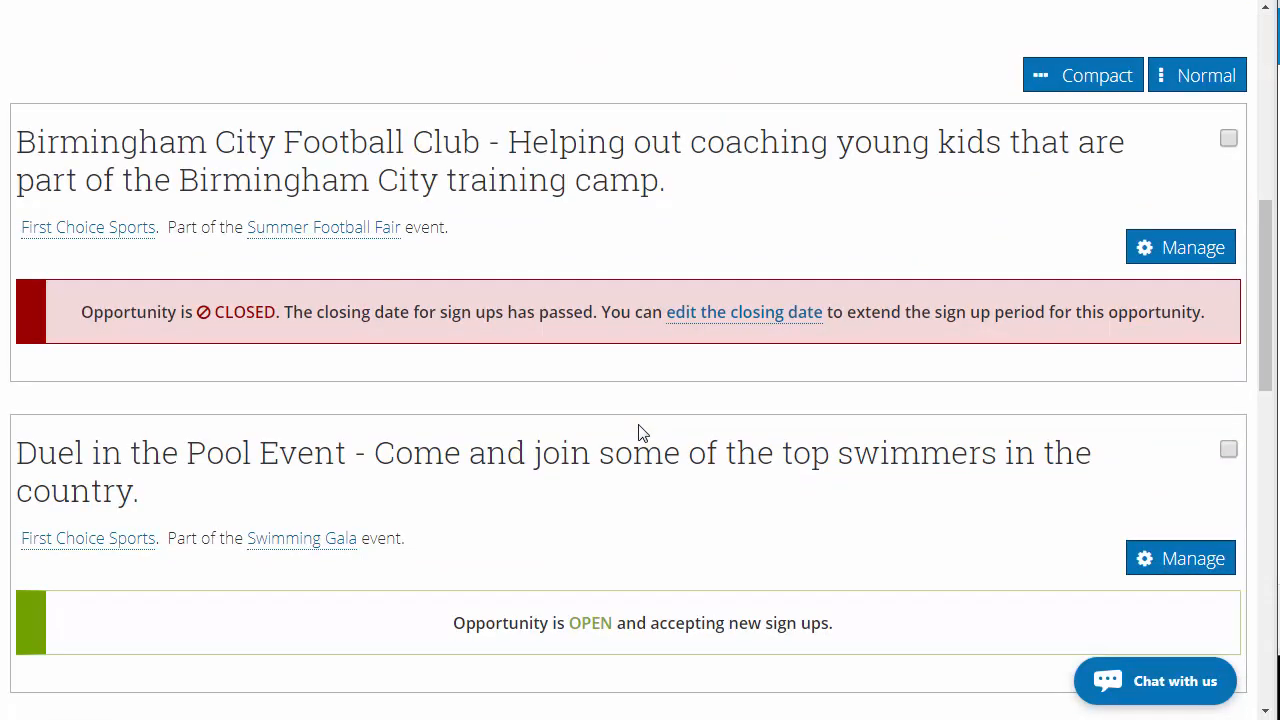
{"action": "scroll", "coordinate": [1100, 215], "scroll_direction": "up", "scroll_amount": 1}
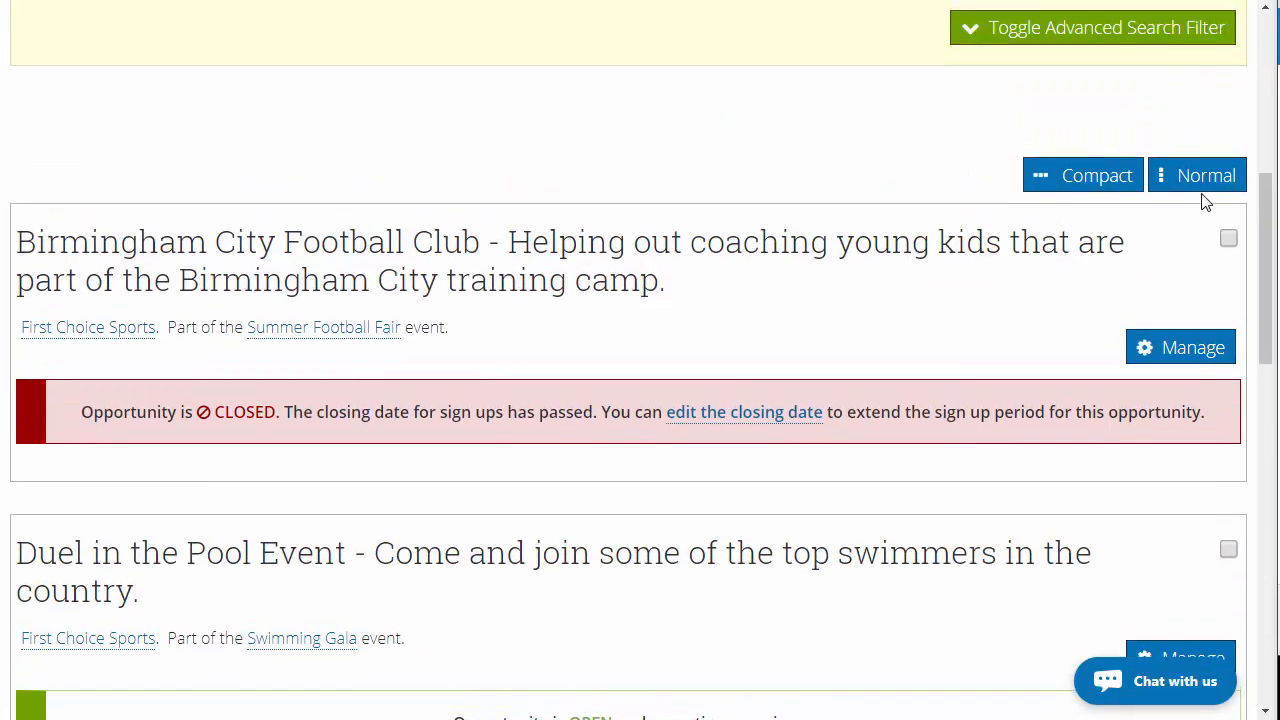
{"action": "left_click", "coordinate": [1190, 177]}
Open the management page of the Duel in the Pool Event opportunity
{"action": "scroll", "coordinate": [705, 365], "scroll_direction": "down", "scroll_amount": 14}
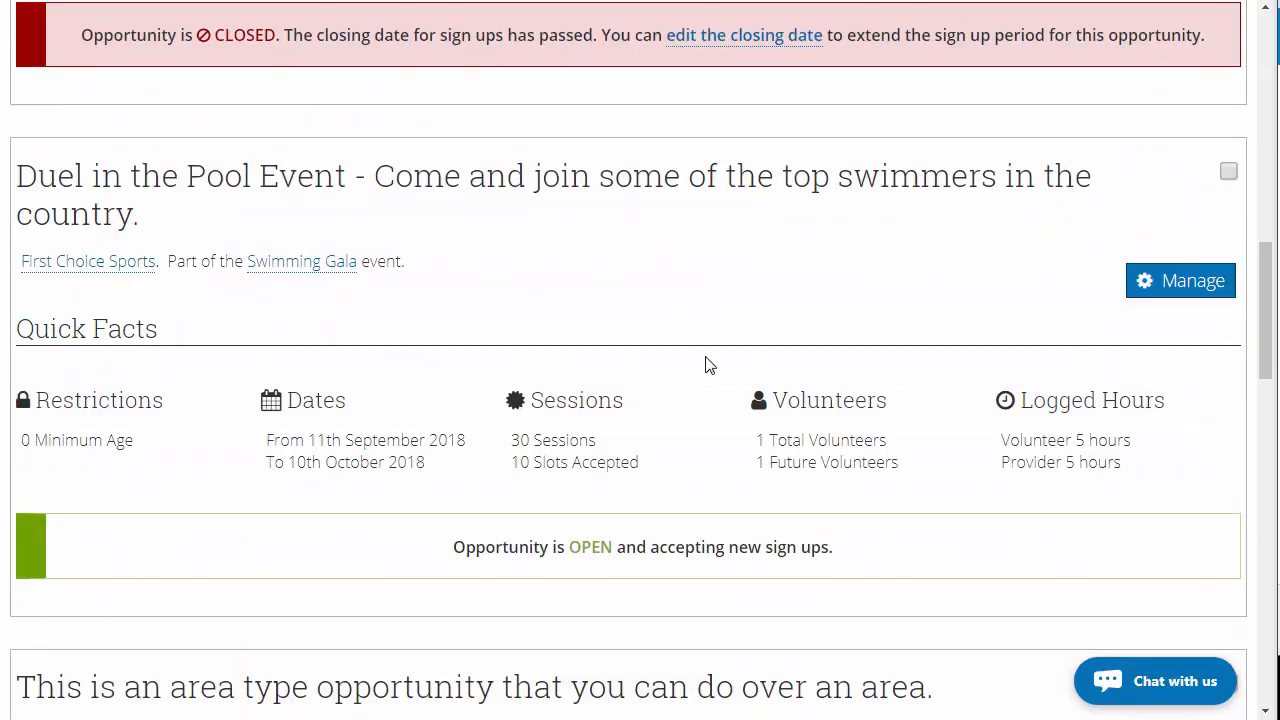
{"action": "scroll", "coordinate": [705, 365], "scroll_direction": "down", "scroll_amount": 8}
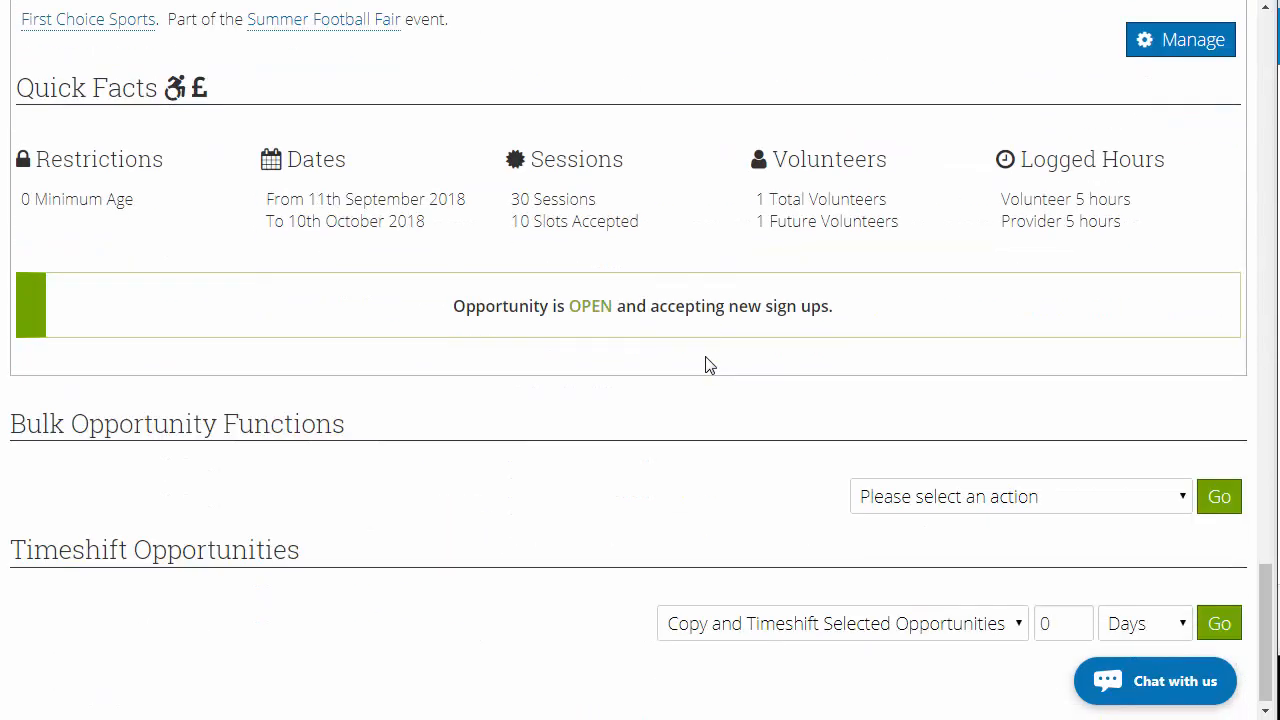
{"action": "scroll", "coordinate": [705, 365], "scroll_direction": "up", "scroll_amount": 7}
{"action": "scroll", "coordinate": [705, 365], "scroll_direction": "up", "scroll_amount": 9}
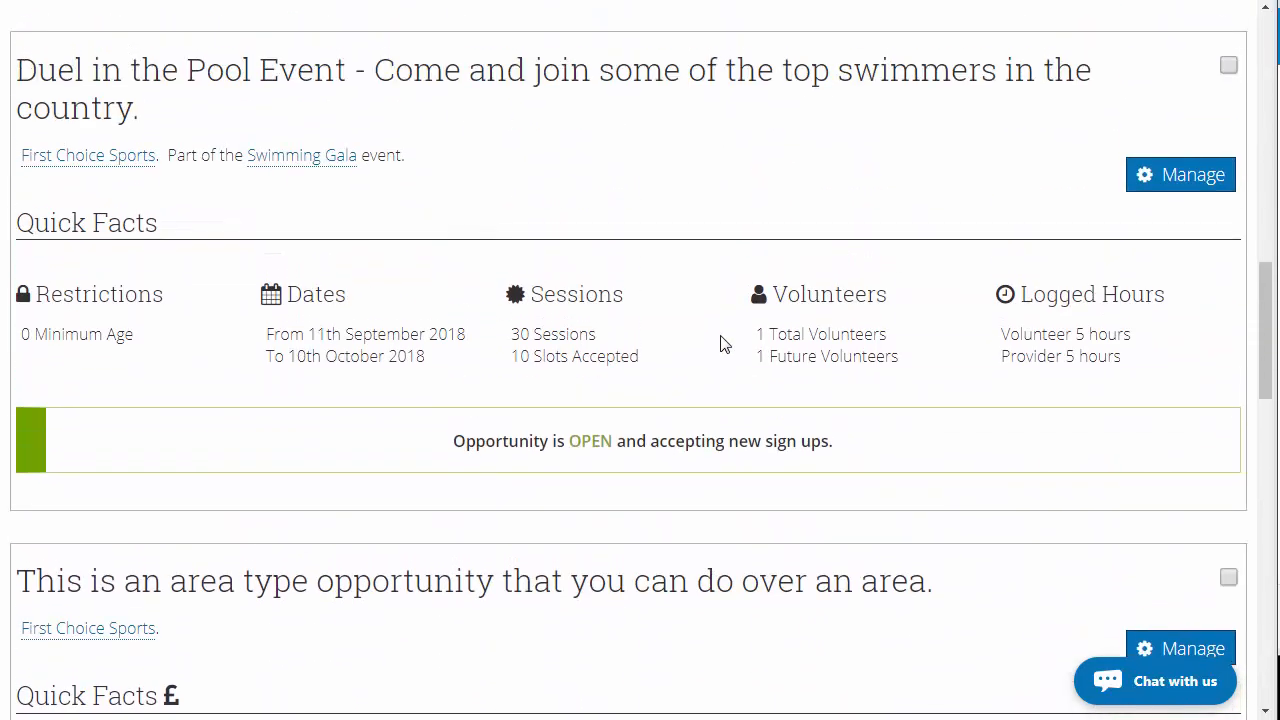
{"action": "left_click", "coordinate": [1169, 192]}
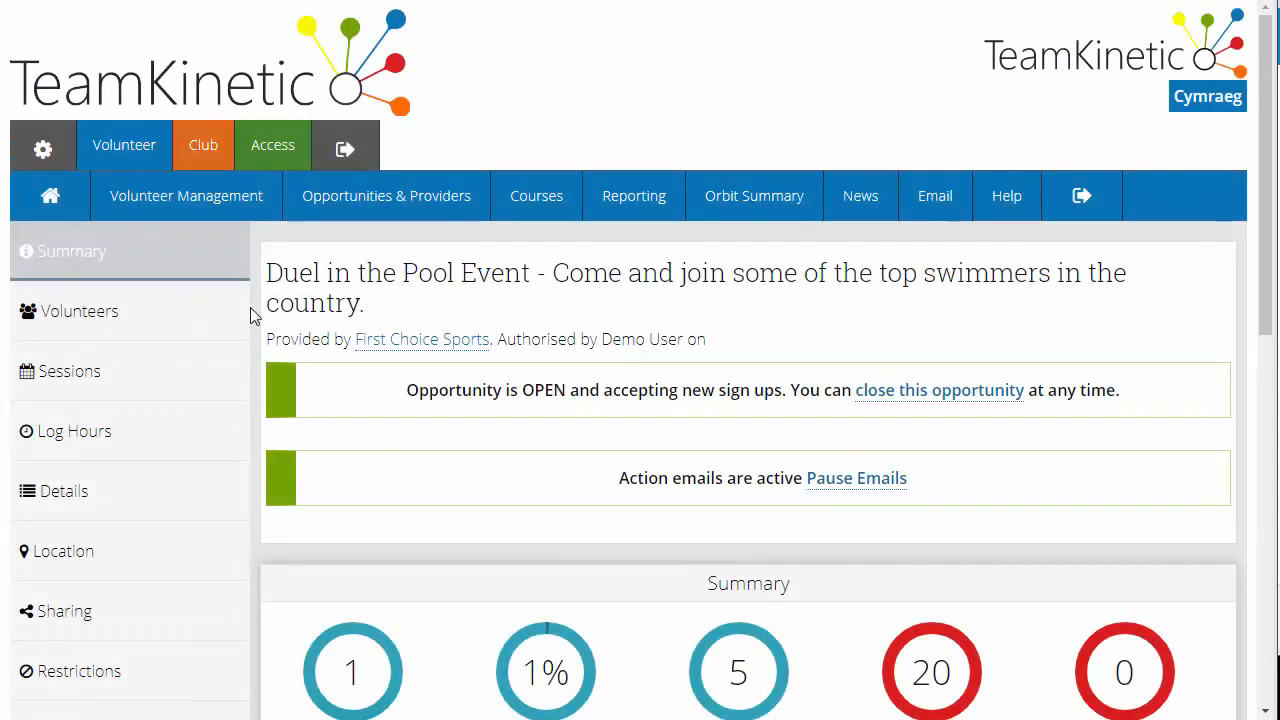
Open the opportunity's Volunteers section and review the signed-up volunteer and status icons
{"action": "left_click", "coordinate": [118, 315]}
{"action": "scroll", "coordinate": [437, 323], "scroll_direction": "down", "scroll_amount": 4}
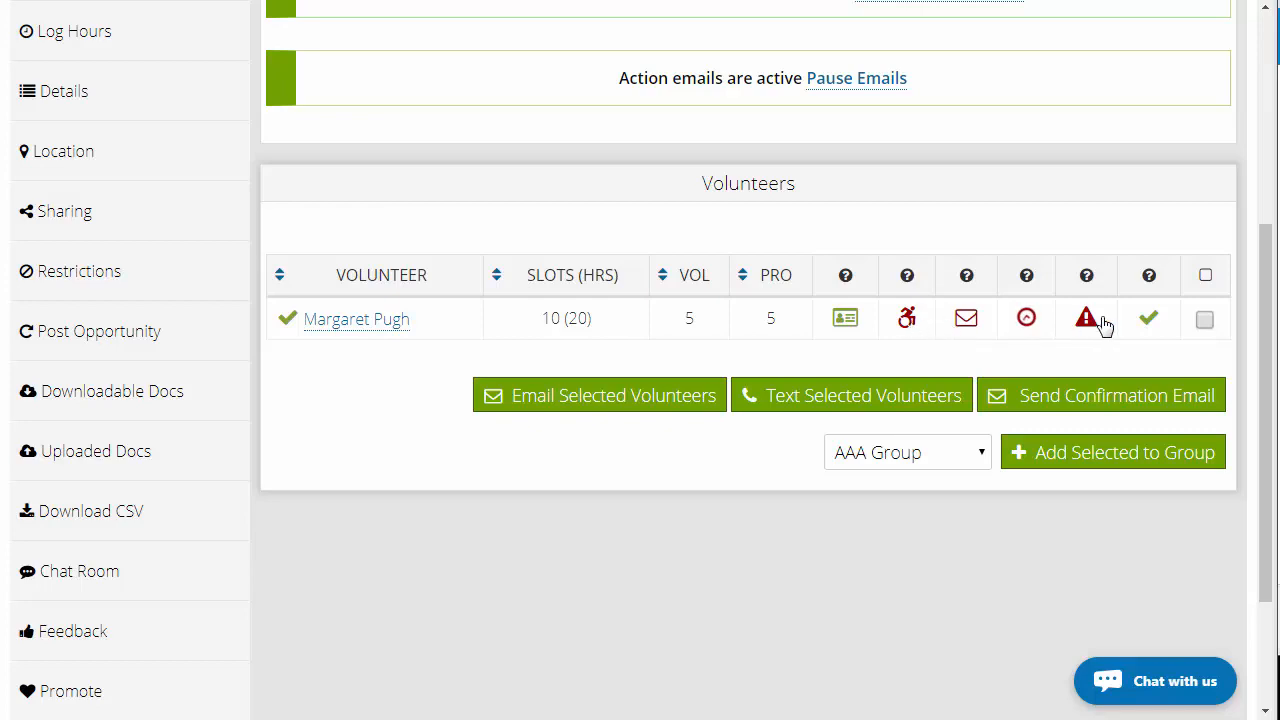
{"action": "mouse_move", "coordinate": [1148, 329]}
{"action": "scroll", "coordinate": [808, 357], "scroll_direction": "up", "scroll_amount": 2}
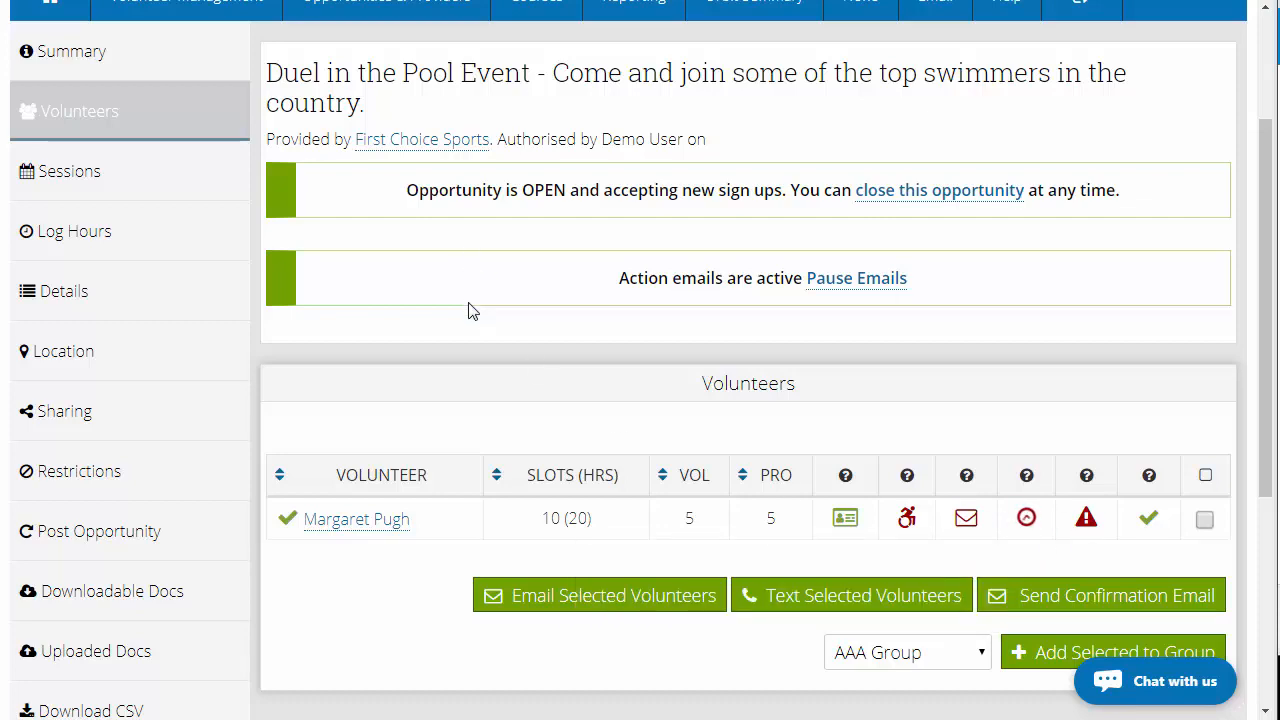
{"action": "scroll", "coordinate": [472, 311], "scroll_direction": "up", "scroll_amount": 1}
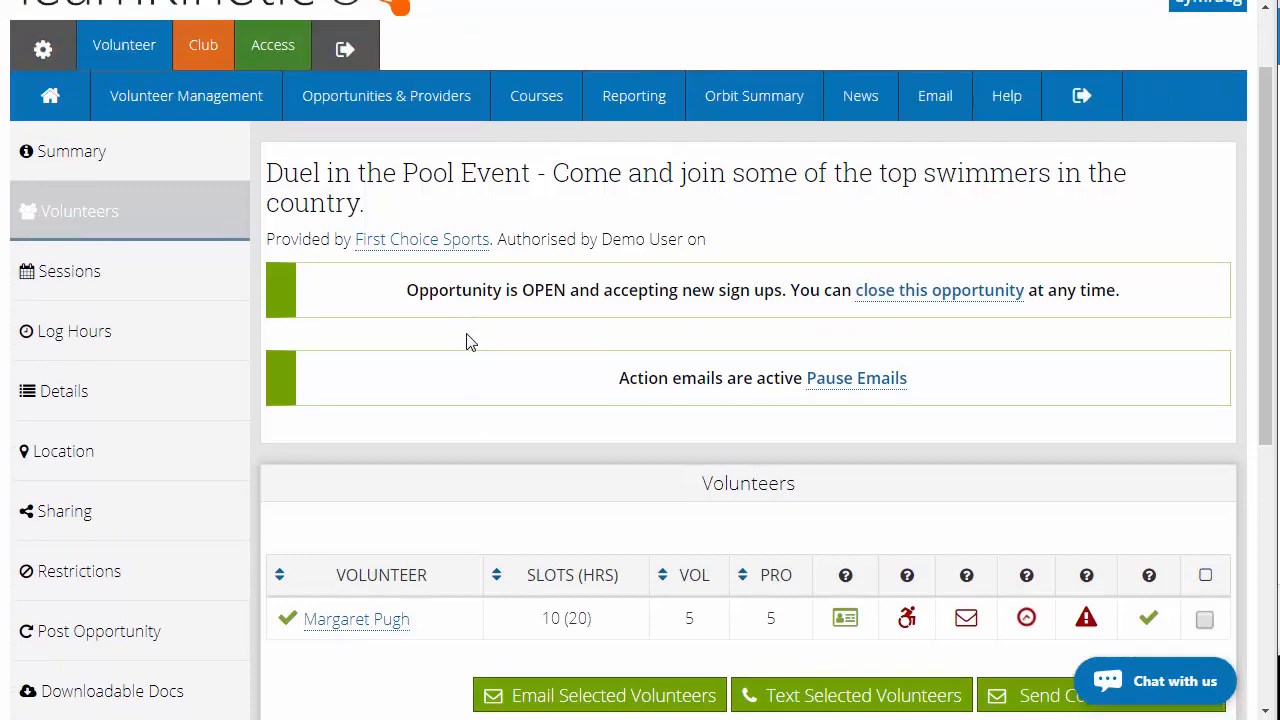
{"action": "mouse_move", "coordinate": [463, 95]}
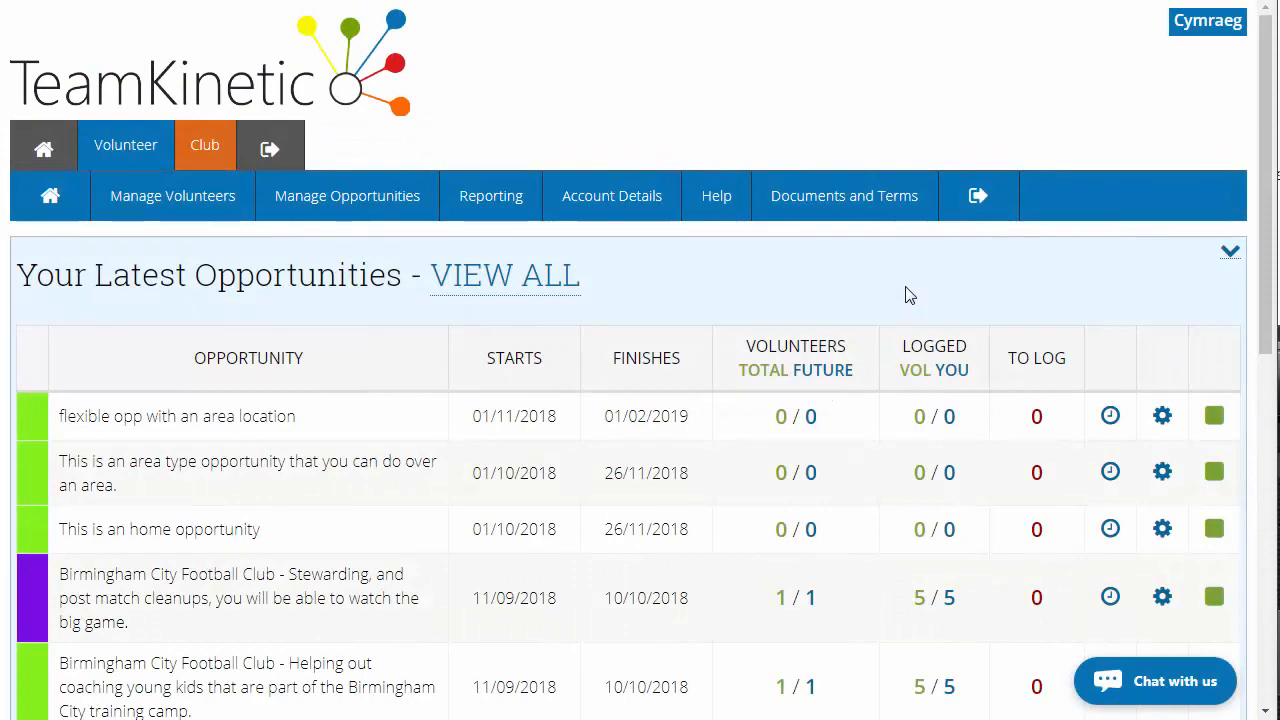
From the provider account, open Your Opportunities and manage the 'flexible opp with an area location' opportunity
{"action": "mouse_move", "coordinate": [400, 211]}
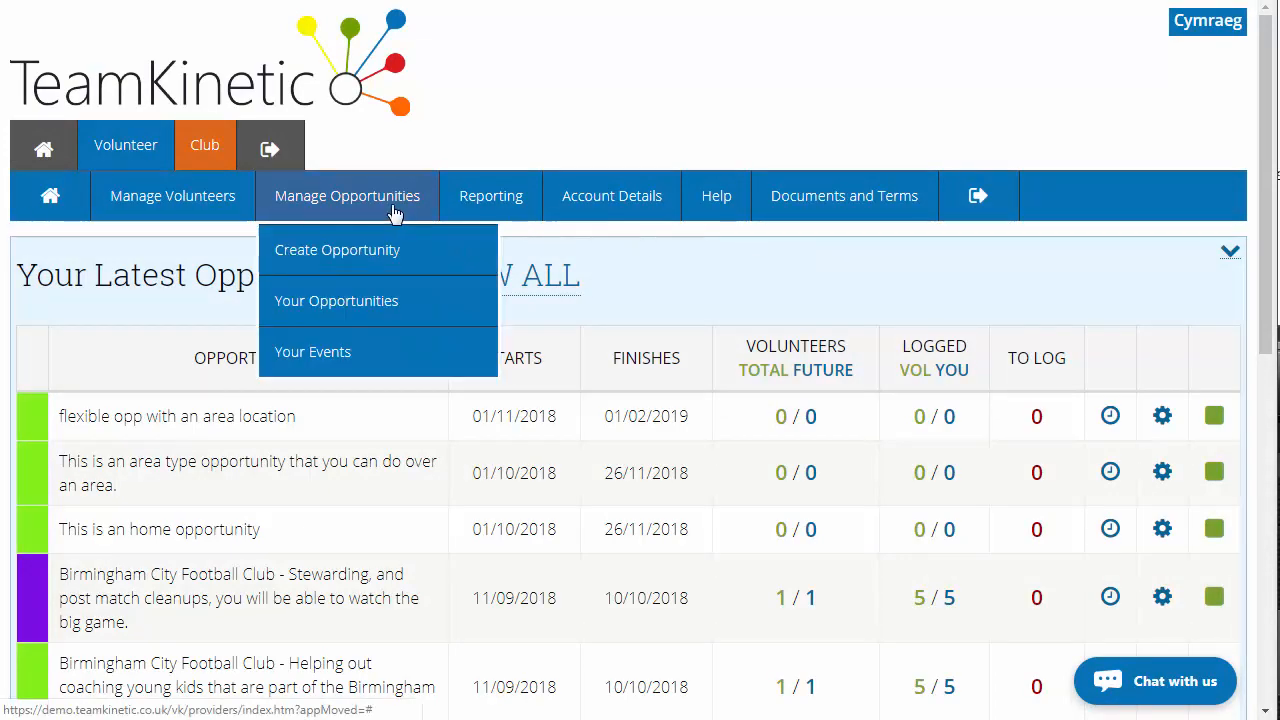
{"action": "left_click", "coordinate": [394, 311]}
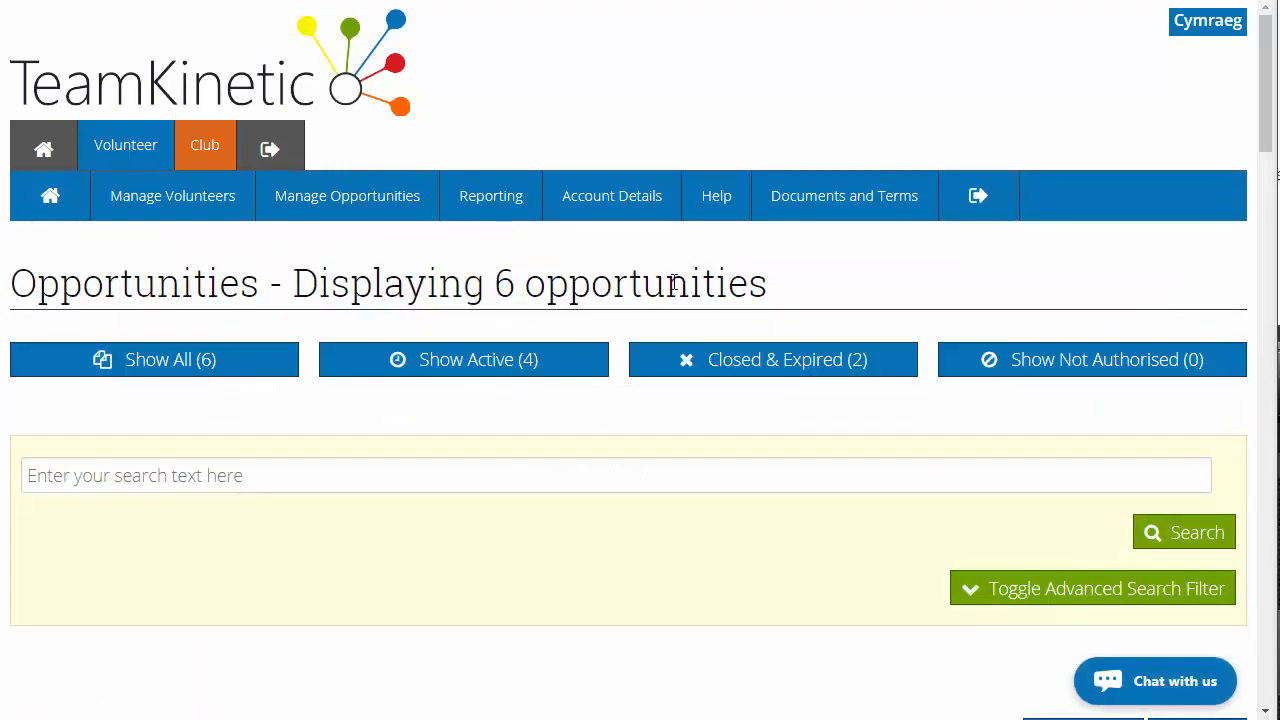
{"action": "mouse_move", "coordinate": [371, 209]}
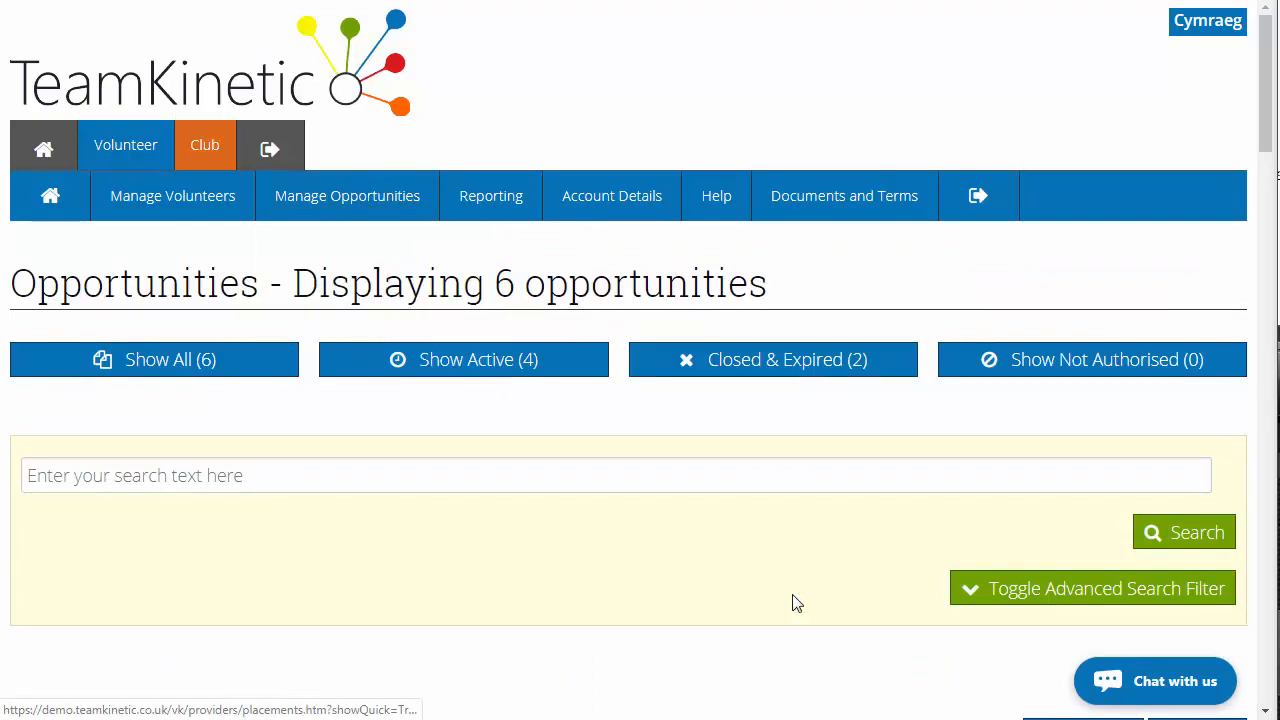
{"action": "scroll", "coordinate": [790, 590], "scroll_direction": "down", "scroll_amount": 4}
{"action": "scroll", "coordinate": [783, 568], "scroll_direction": "down", "scroll_amount": 2}
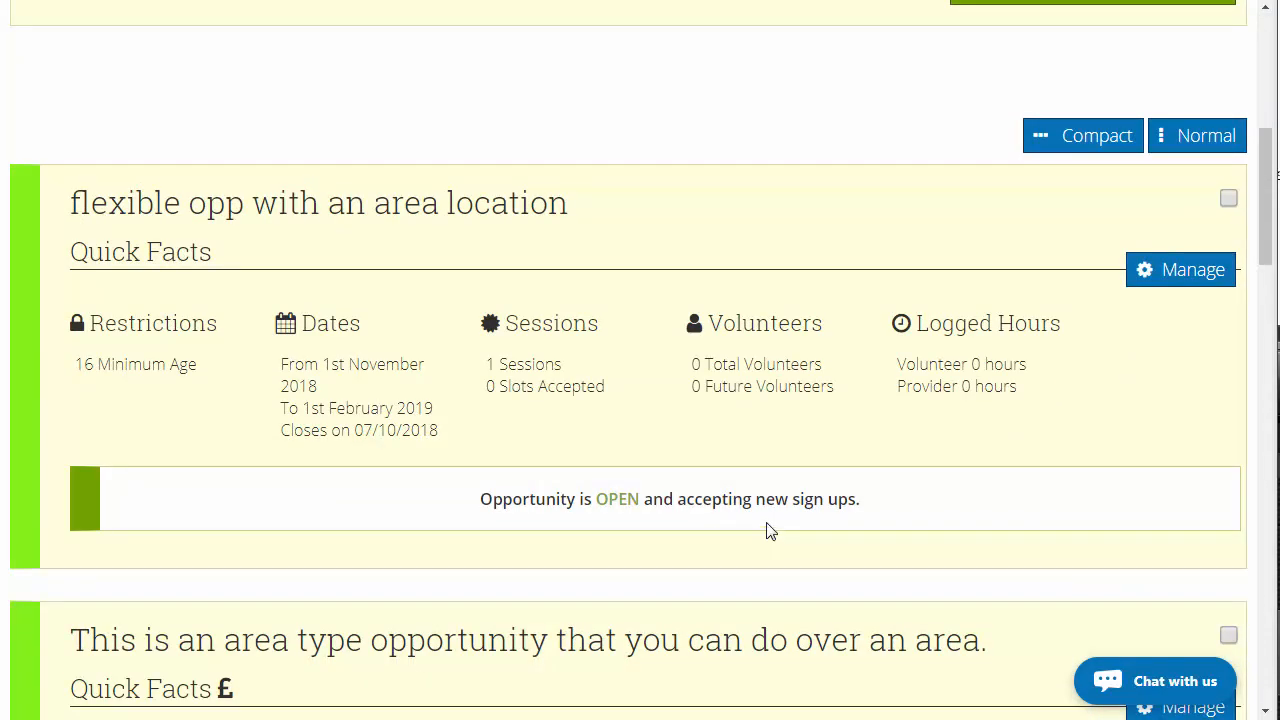
{"action": "left_click", "coordinate": [1183, 278]}
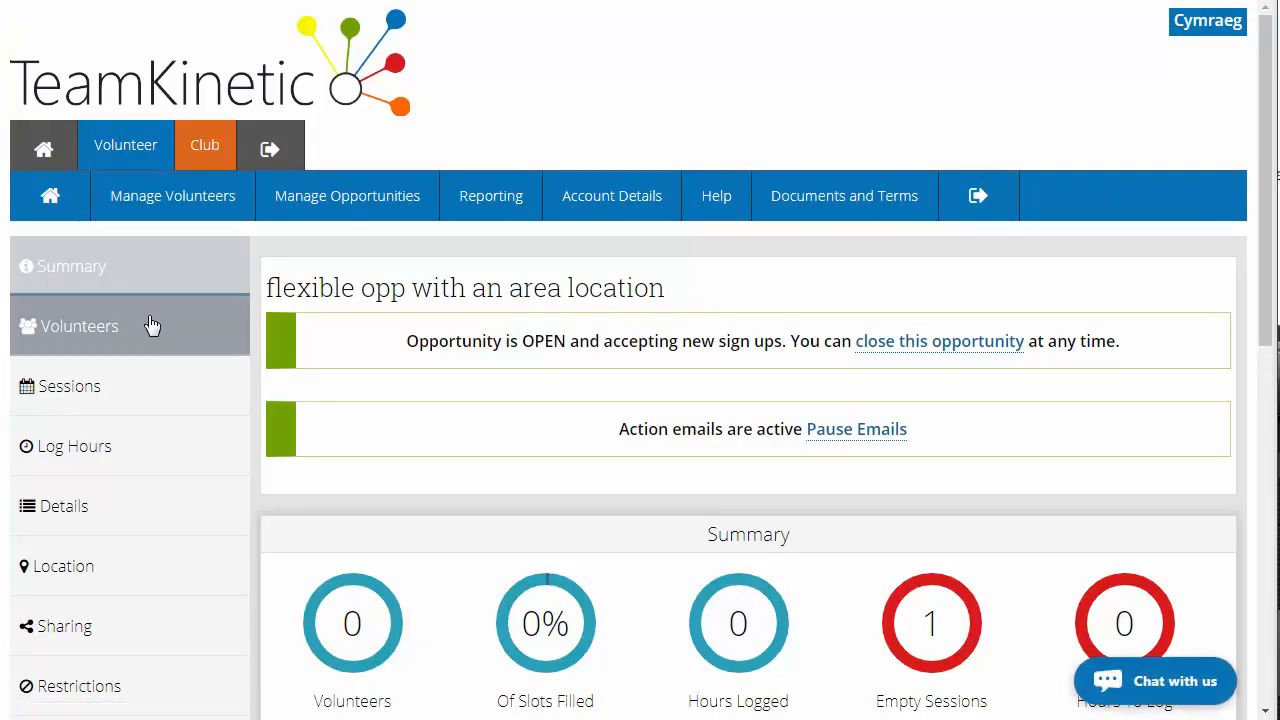
Open the opportunity's Details section and review its type, joining-or-applying setting, name and description
{"action": "left_click", "coordinate": [162, 335]}
{"action": "scroll", "coordinate": [157, 414], "scroll_direction": "down", "scroll_amount": 2}
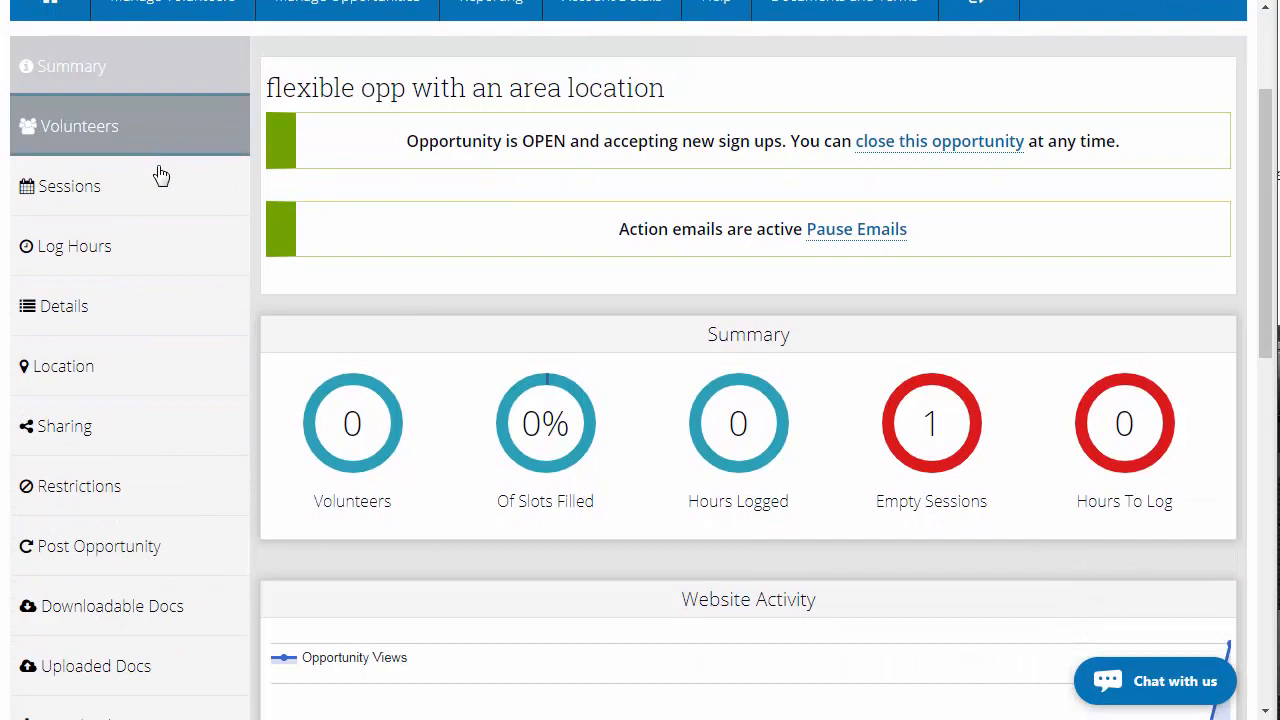
{"action": "left_click", "coordinate": [146, 320]}
{"action": "scroll", "coordinate": [563, 349], "scroll_direction": "down", "scroll_amount": 3}
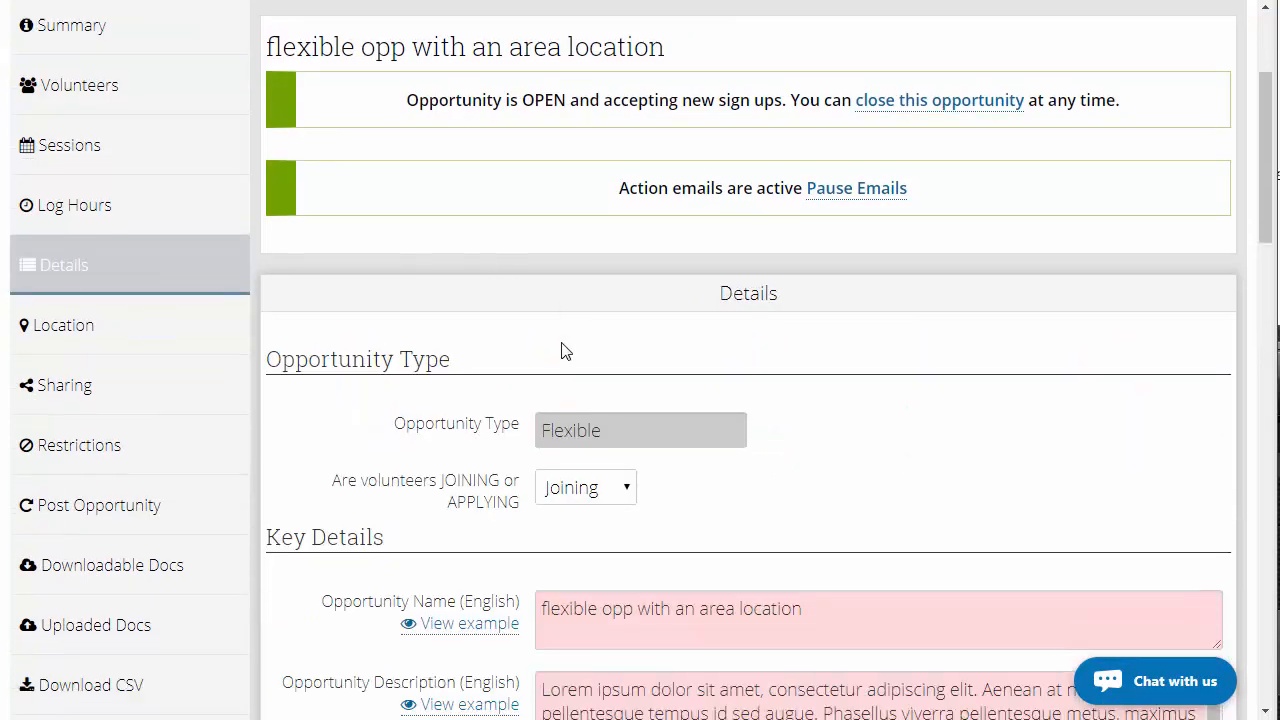
{"action": "scroll", "coordinate": [680, 512], "scroll_direction": "down", "scroll_amount": 3}
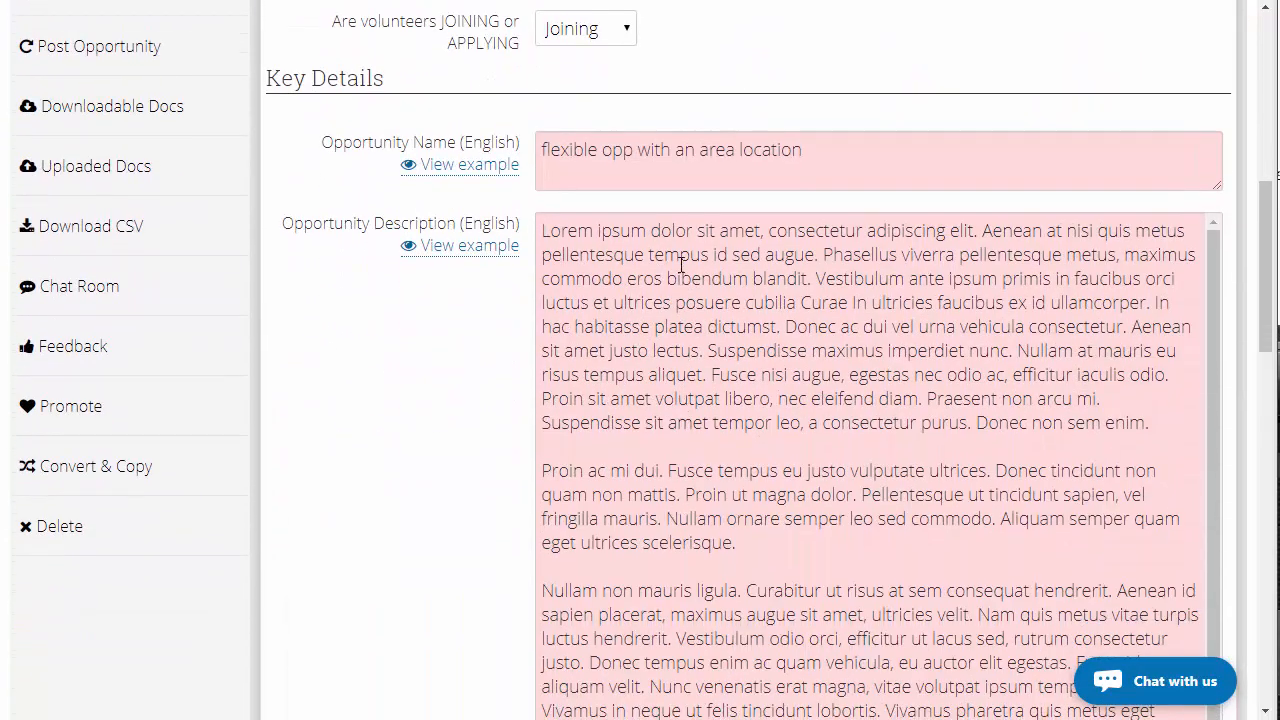
{"action": "scroll", "coordinate": [676, 237], "scroll_direction": "up", "scroll_amount": 1}
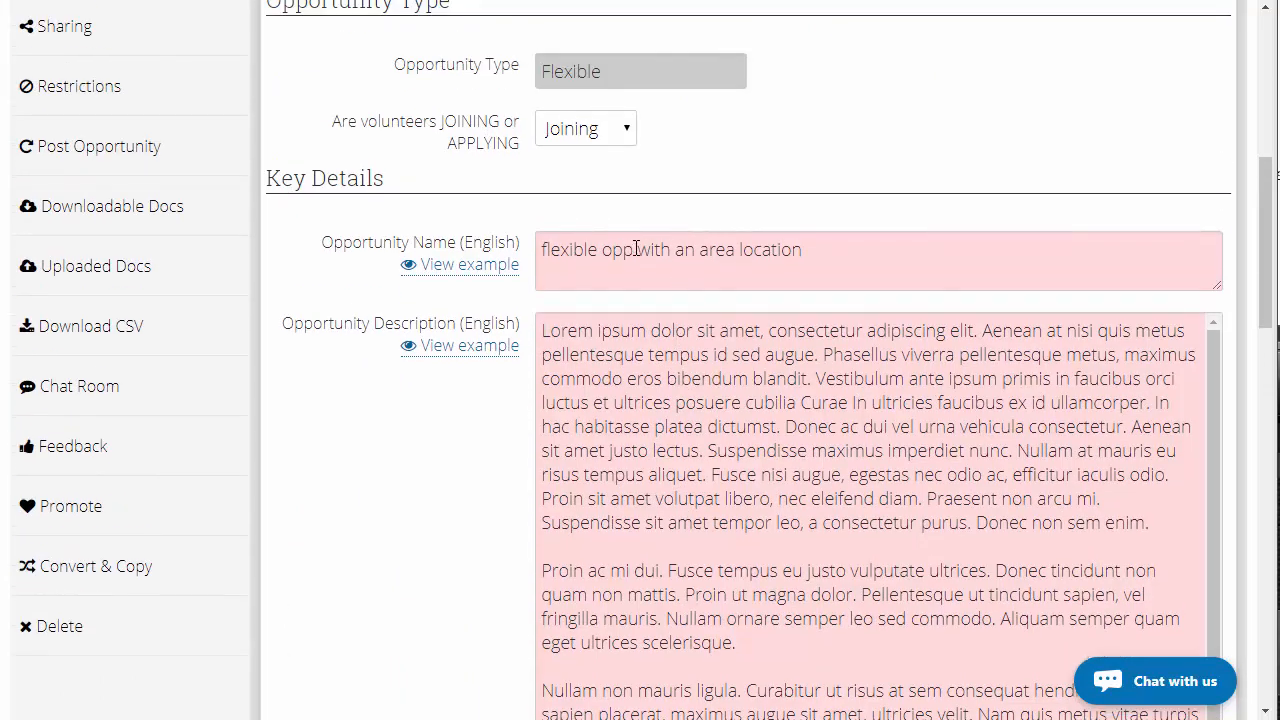
{"action": "scroll", "coordinate": [705, 367], "scroll_direction": "up", "scroll_amount": 2}
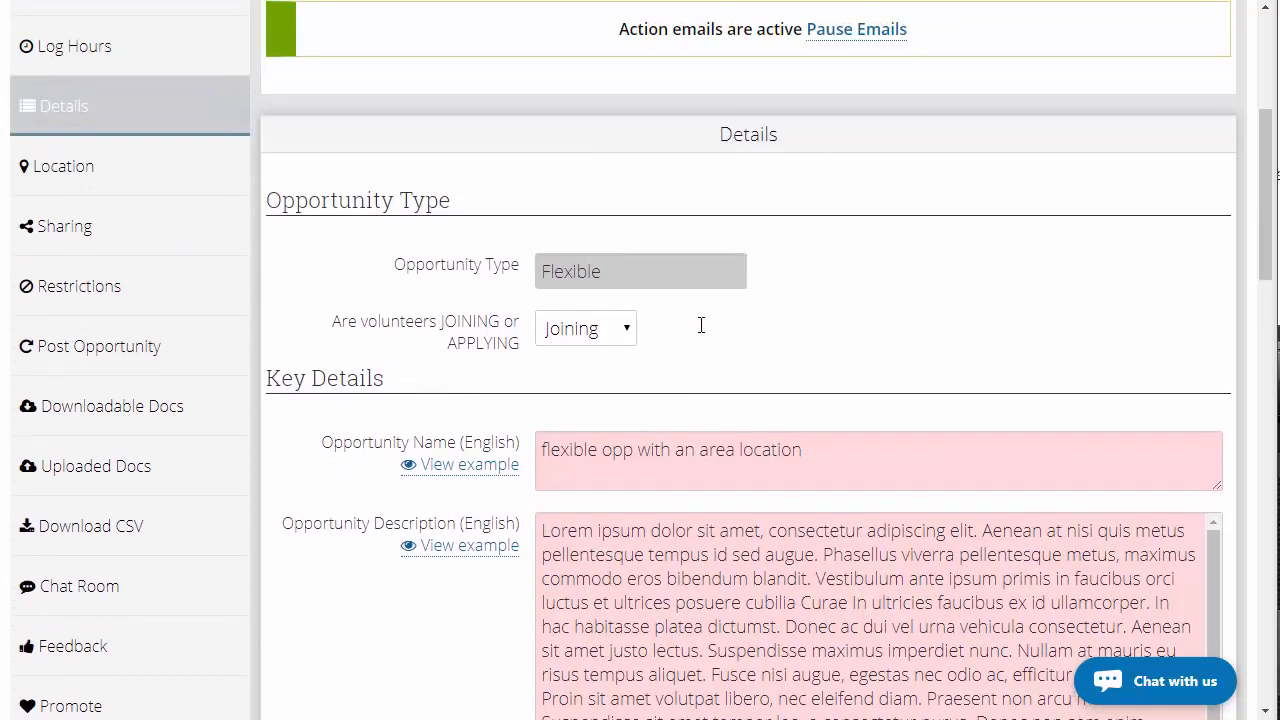
{"action": "scroll", "coordinate": [791, 345], "scroll_direction": "down", "scroll_amount": 3}
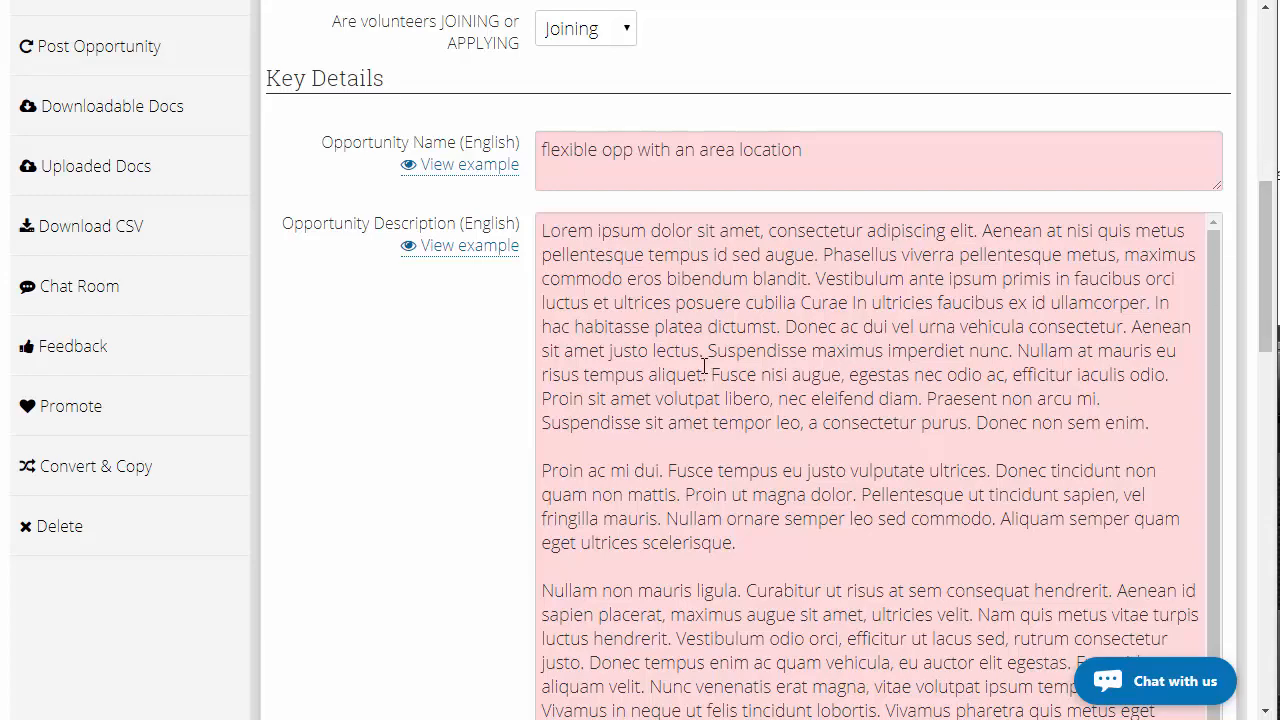
{"action": "scroll", "coordinate": [500, 362], "scroll_direction": "up", "scroll_amount": 4}
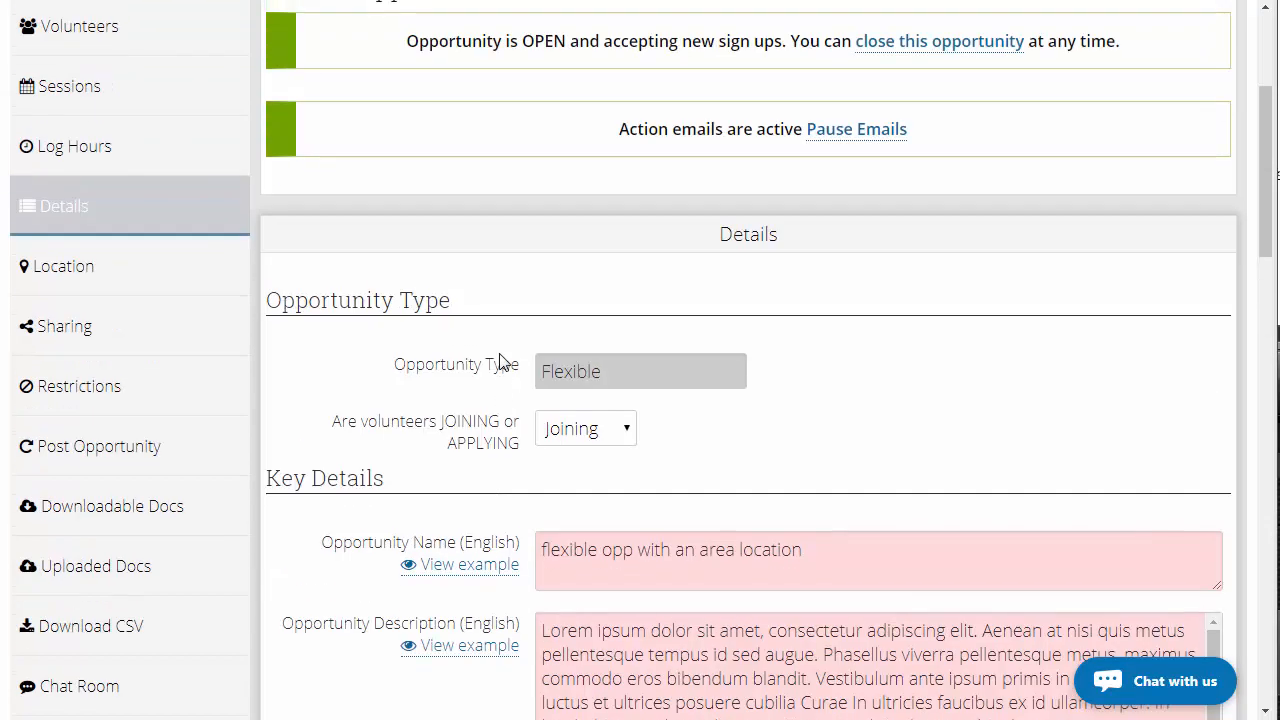
{"action": "scroll", "coordinate": [500, 362], "scroll_direction": "up", "scroll_amount": 3}
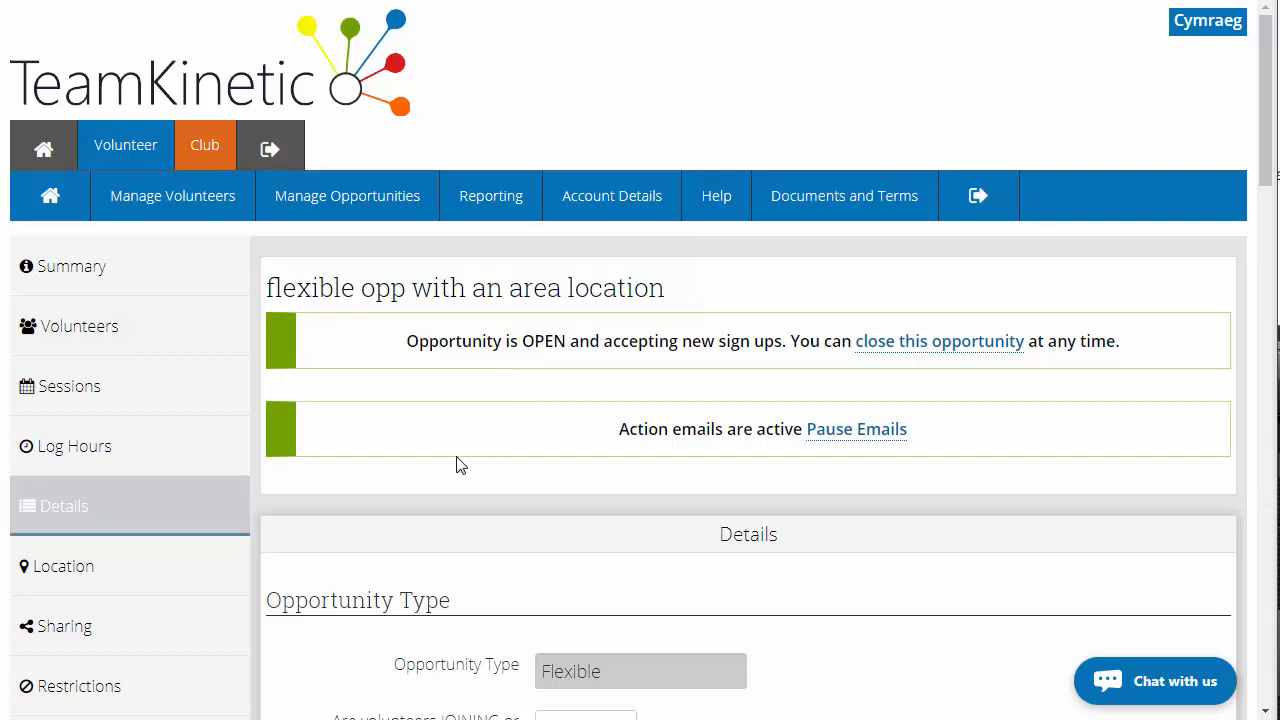
Highlight the opportunity title 'flexible opp with an area location'
{"action": "scroll", "coordinate": [362, 502], "scroll_direction": "down", "scroll_amount": 2}
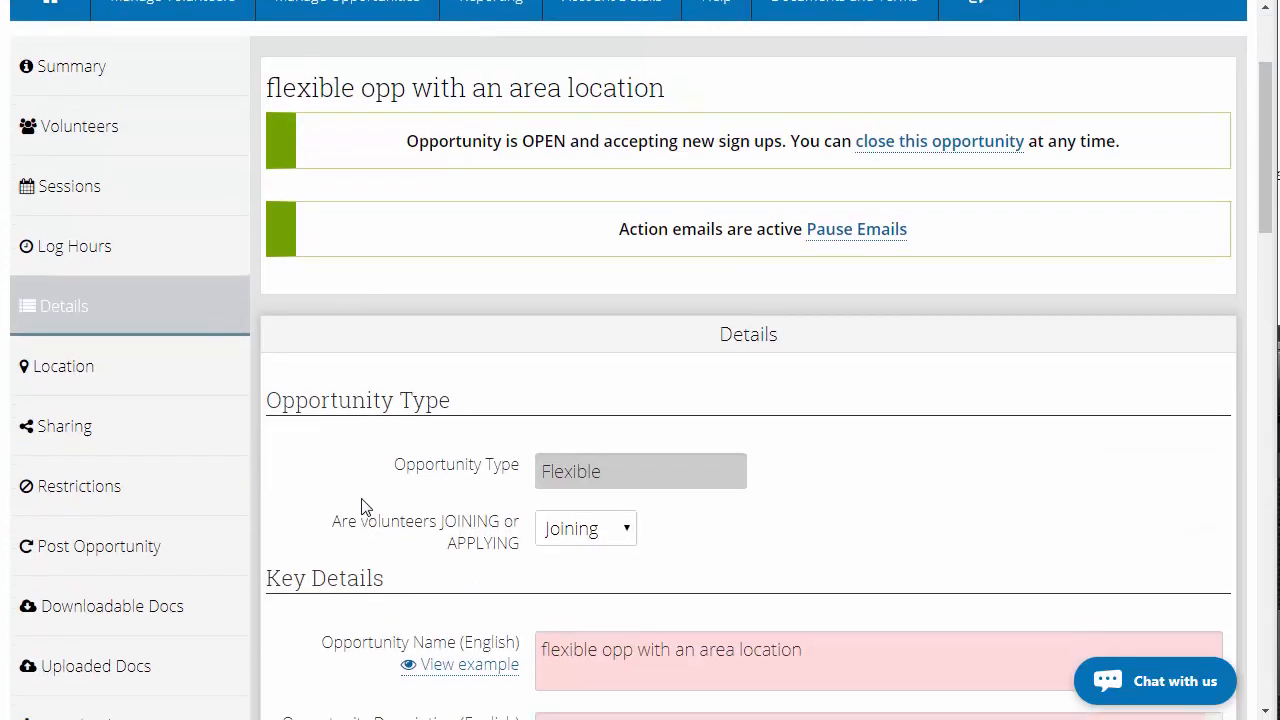
{"action": "scroll", "coordinate": [362, 504], "scroll_direction": "up", "scroll_amount": 1}
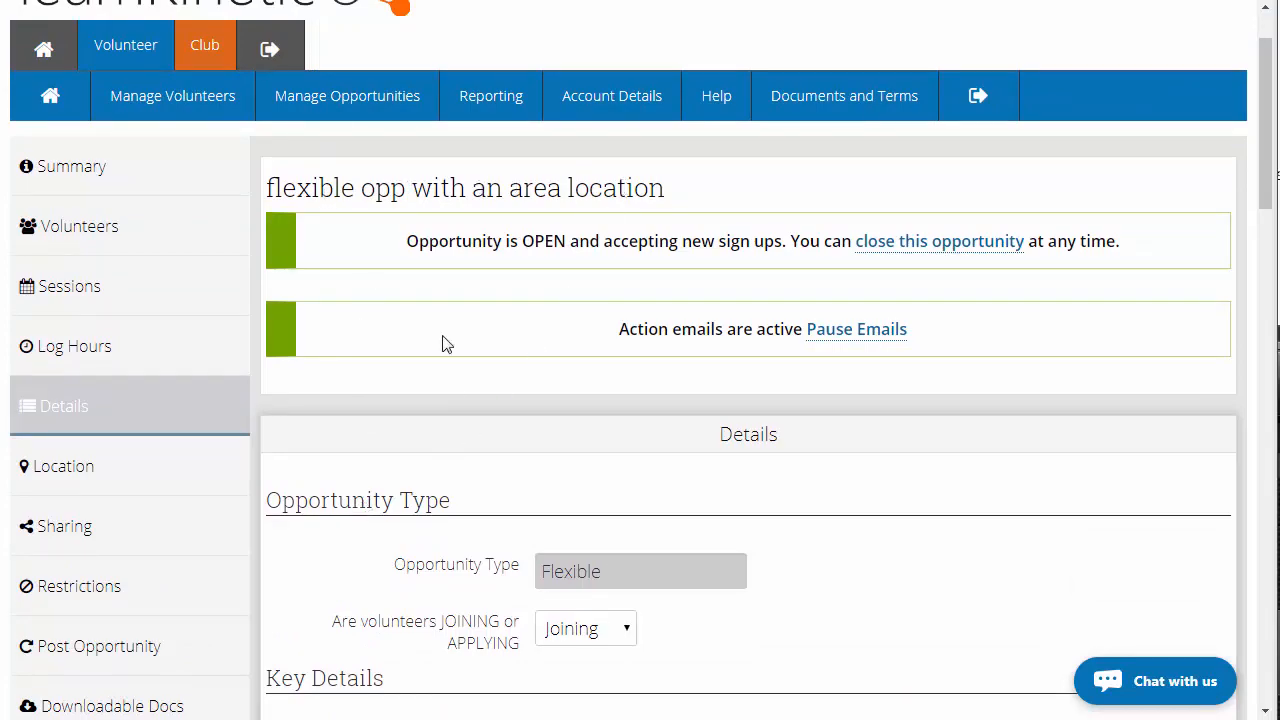
{"action": "left_click_drag", "start_coordinate": [268, 190], "coordinate": [669, 189]}
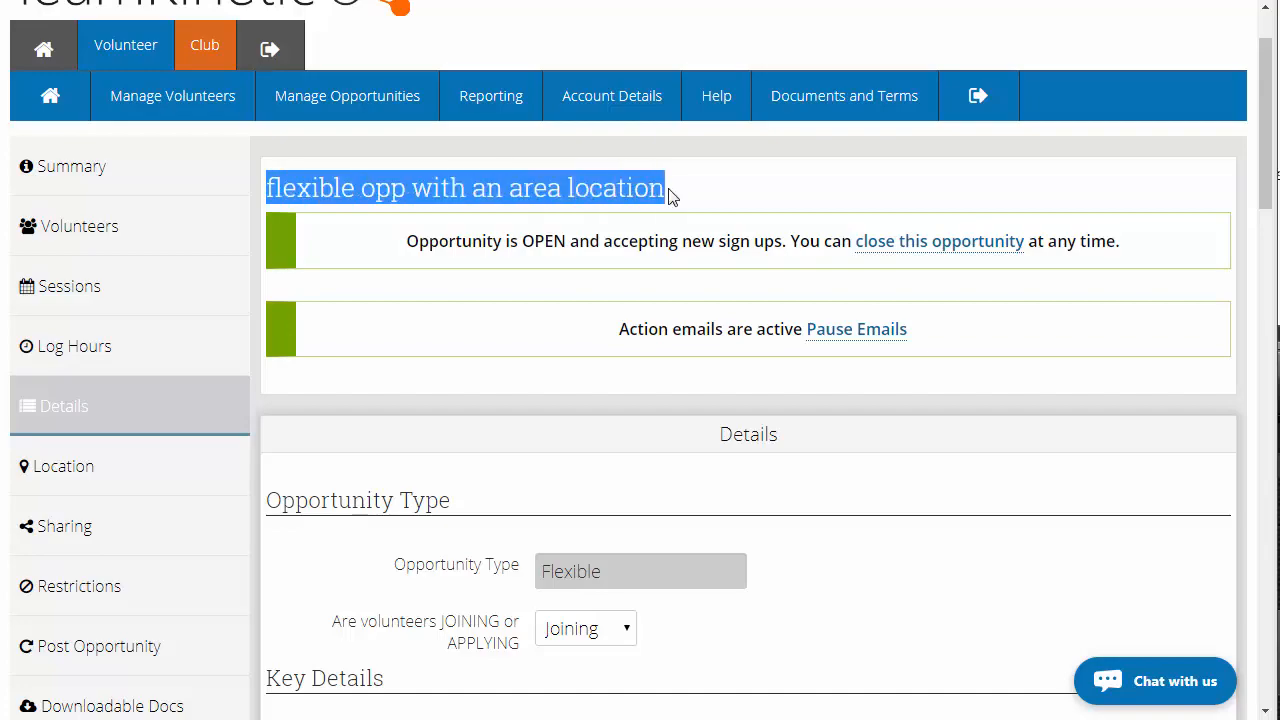
Copy the 'flexible opp with an area location' opportunity from its Convert & Copy section
{"action": "left_click", "coordinate": [596, 191]}
{"action": "scroll", "coordinate": [531, 477], "scroll_direction": "down", "scroll_amount": 4}
{"action": "scroll", "coordinate": [490, 468], "scroll_direction": "down", "scroll_amount": 3}
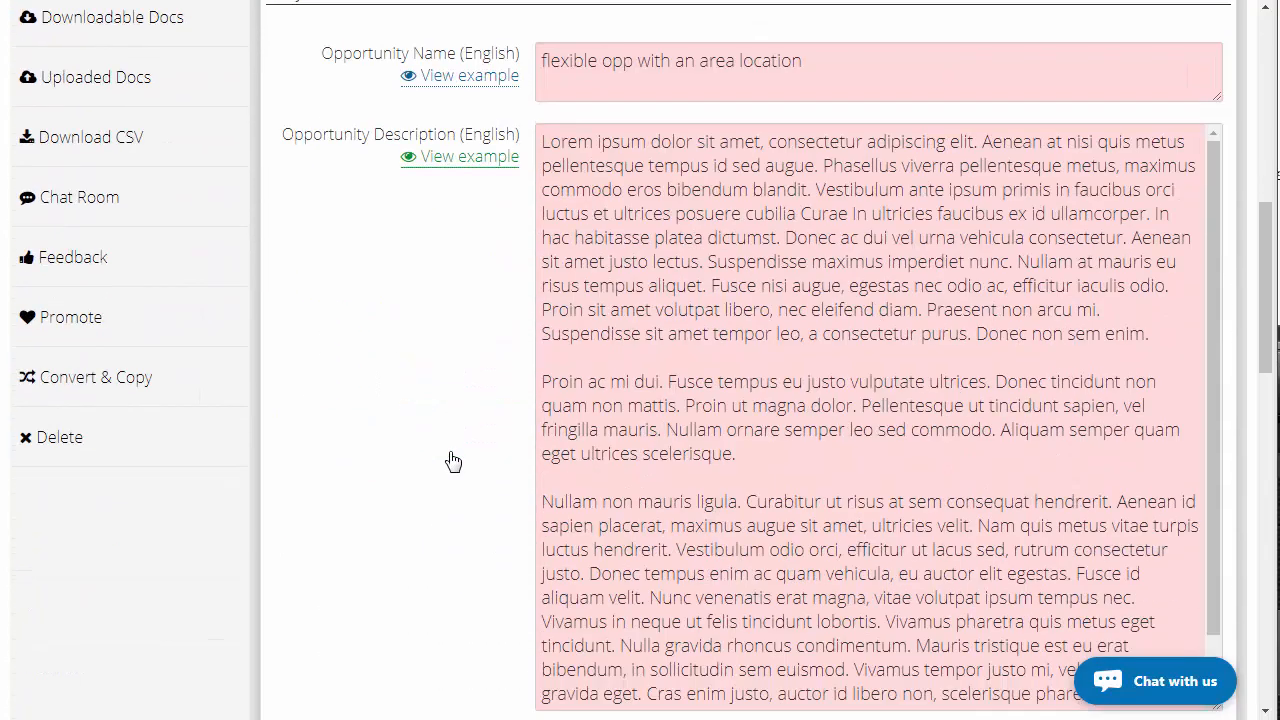
{"action": "left_click", "coordinate": [118, 376]}
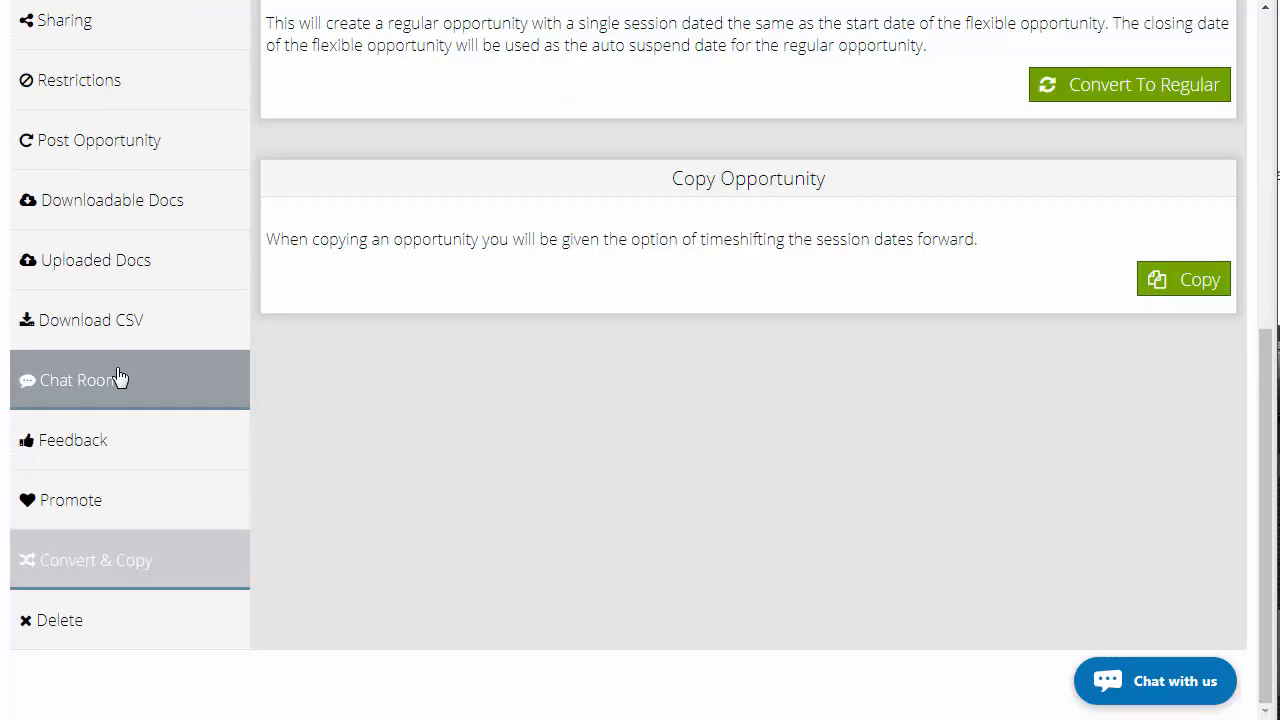
{"action": "scroll", "coordinate": [915, 475], "scroll_direction": "up", "scroll_amount": 1}
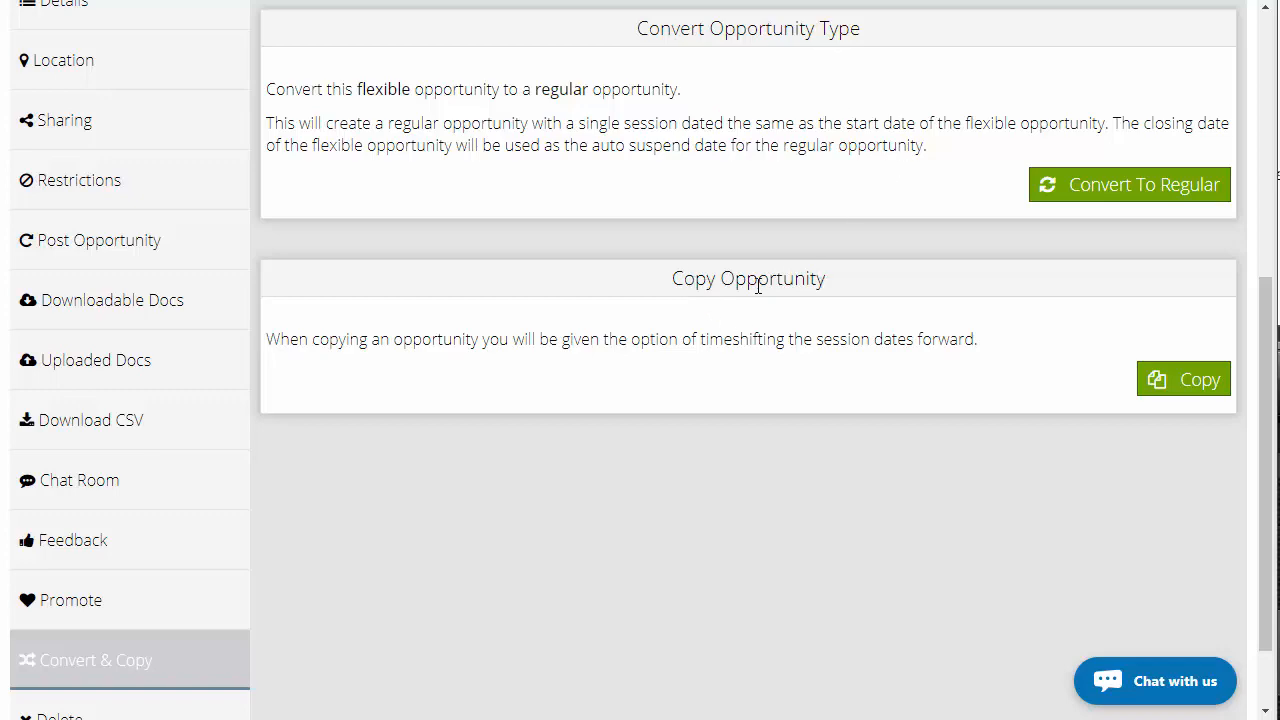
{"action": "left_click", "coordinate": [1176, 383]}
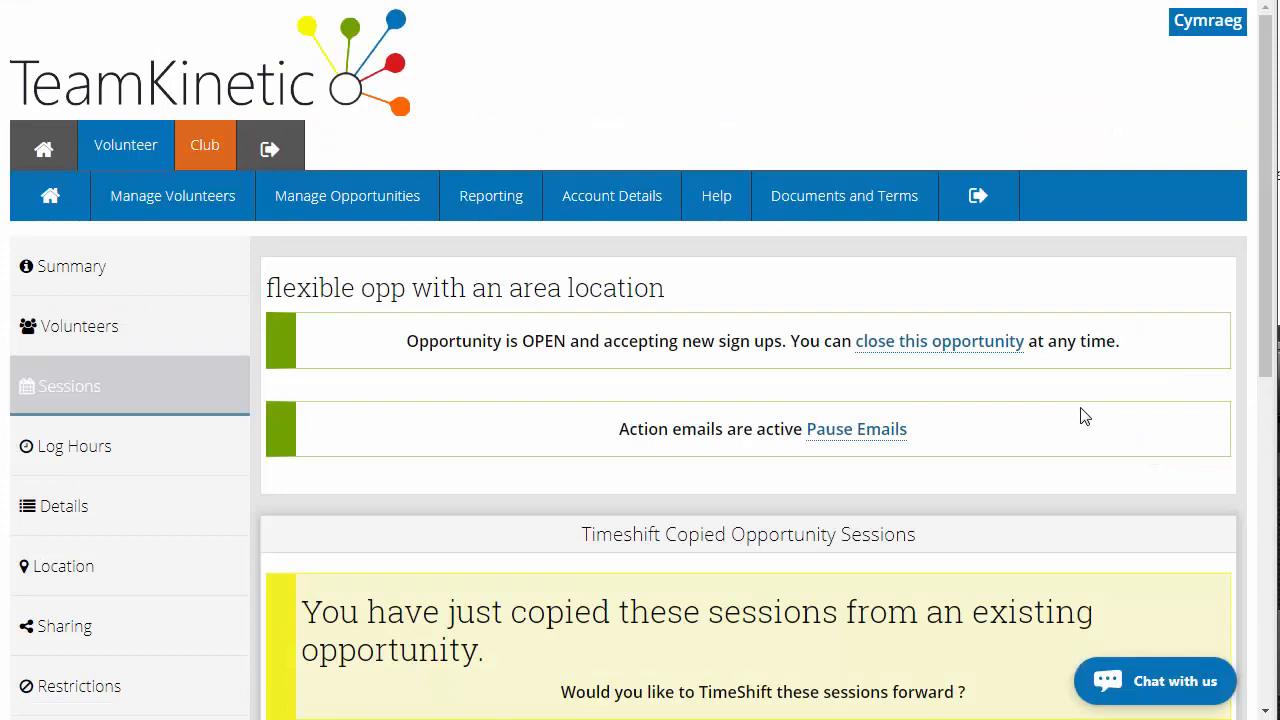
Skip timeshifting the copied sessions and rename the copy to 'flexible opp with an area location COPY' in Details, then save
{"action": "scroll", "coordinate": [1085, 415], "scroll_direction": "down", "scroll_amount": 3}
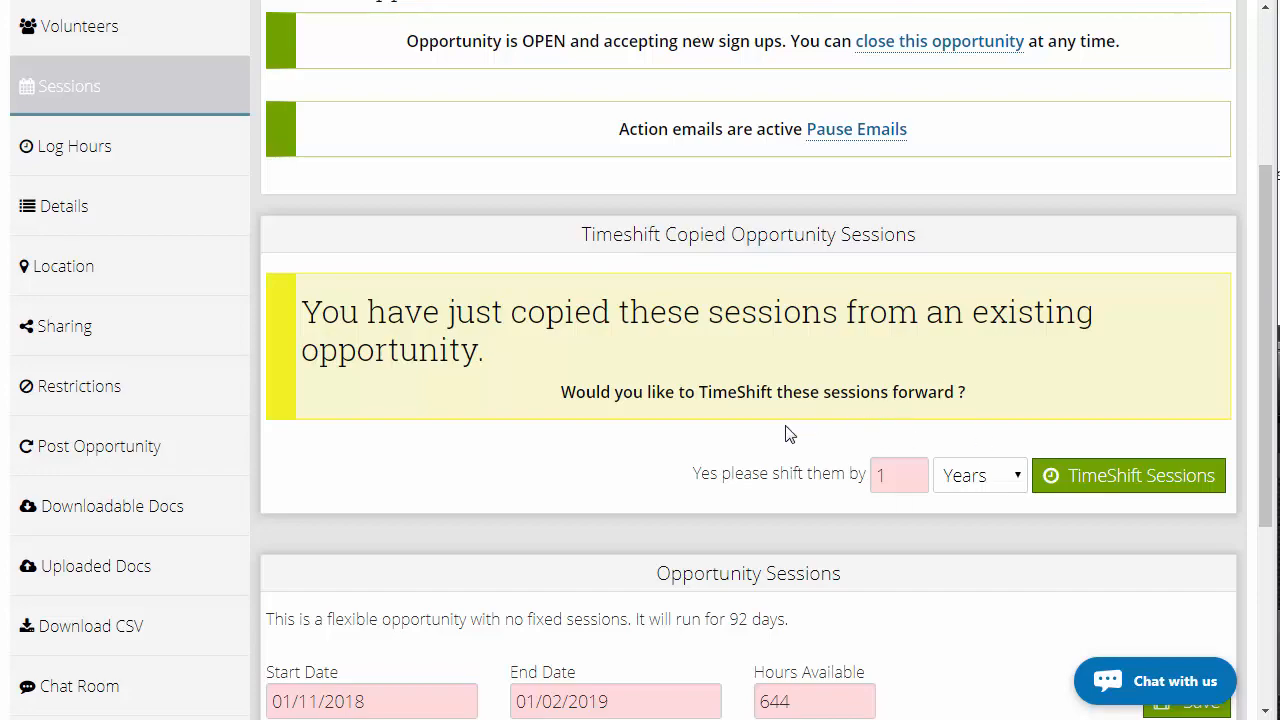
{"action": "scroll", "coordinate": [796, 428], "scroll_direction": "down", "scroll_amount": 2}
{"action": "scroll", "coordinate": [780, 365], "scroll_direction": "down", "scroll_amount": 2}
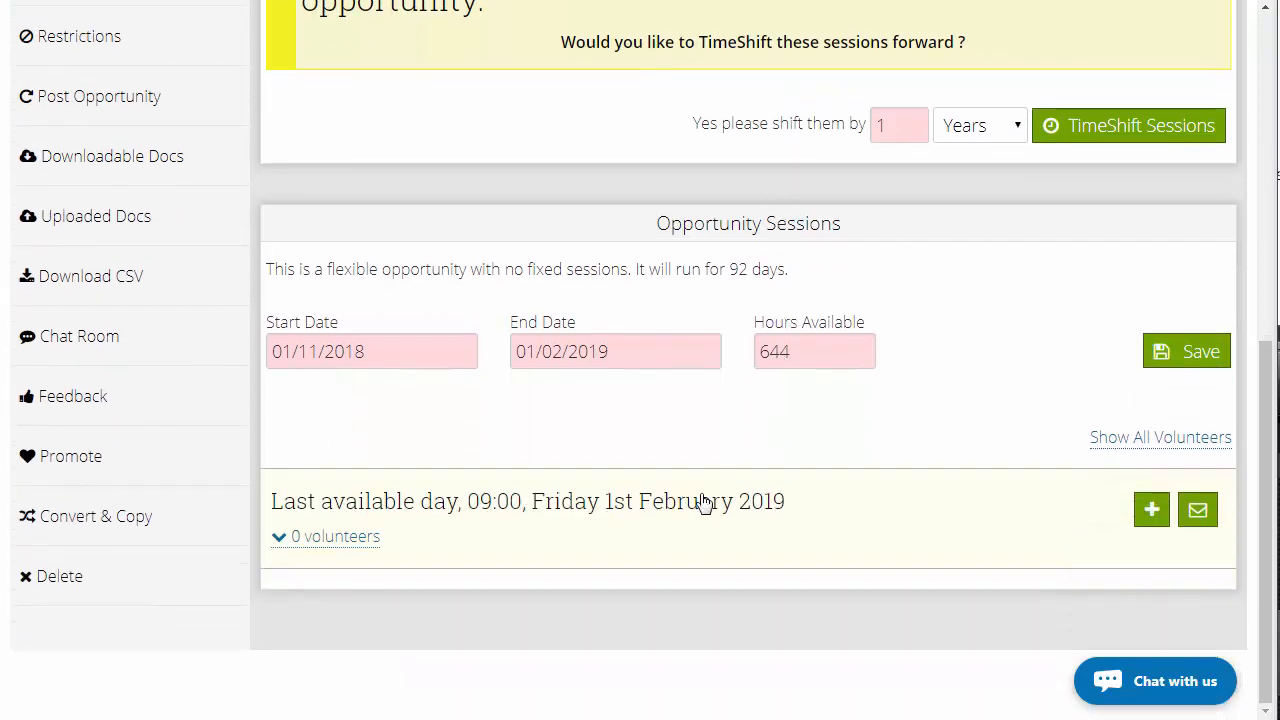
{"action": "scroll", "coordinate": [703, 503], "scroll_direction": "up", "scroll_amount": 5}
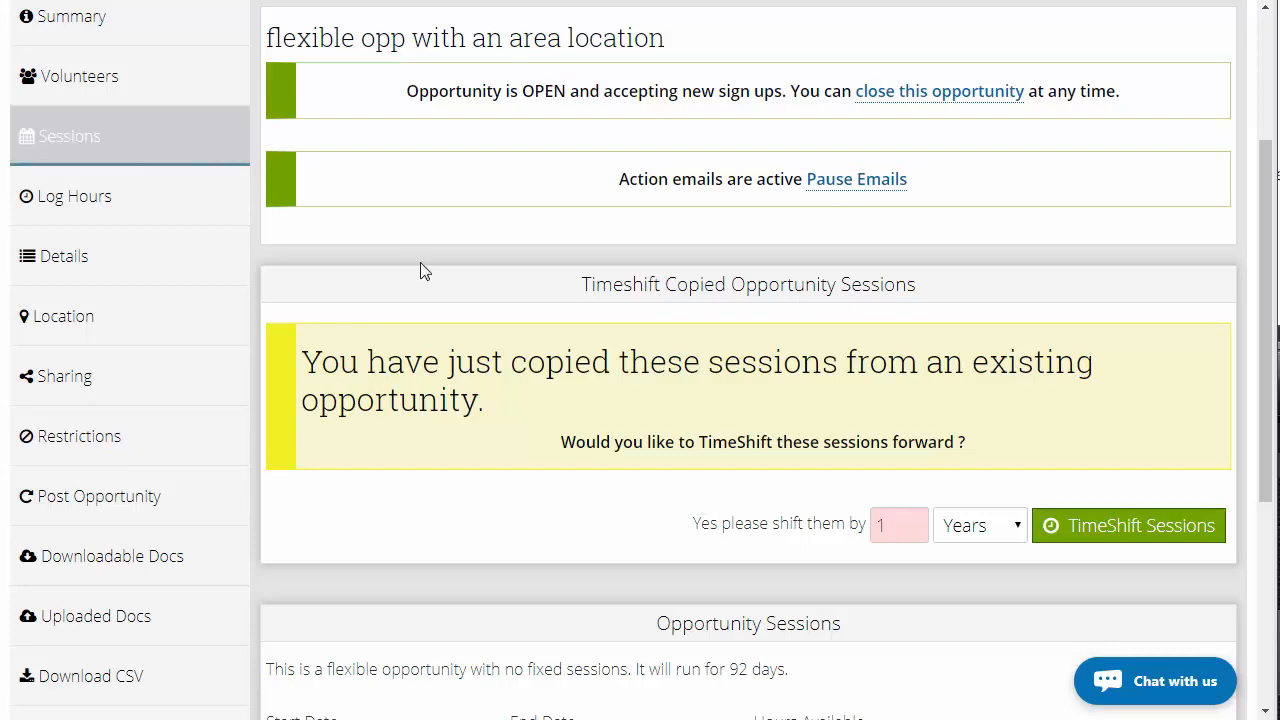
{"action": "scroll", "coordinate": [421, 271], "scroll_direction": "up", "scroll_amount": 1}
{"action": "mouse_move", "coordinate": [371, 60]}
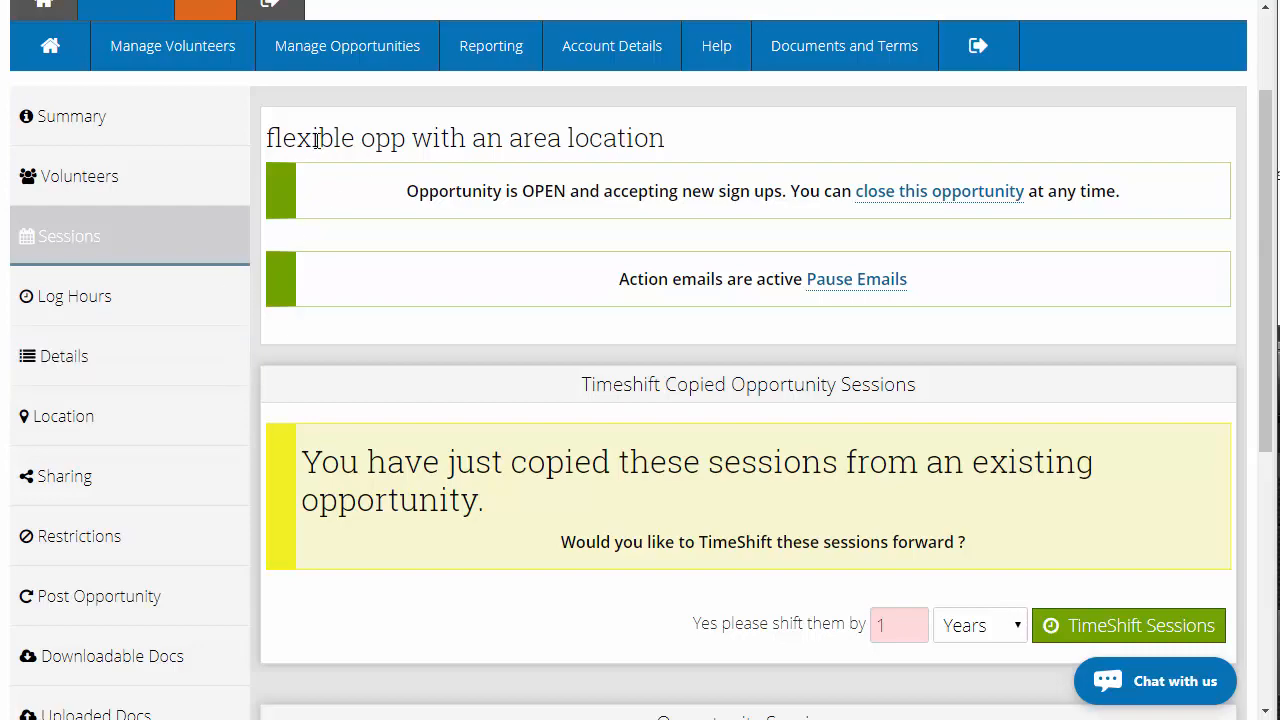
{"action": "left_click", "coordinate": [204, 358]}
{"action": "scroll", "coordinate": [748, 480], "scroll_direction": "down", "scroll_amount": 2}
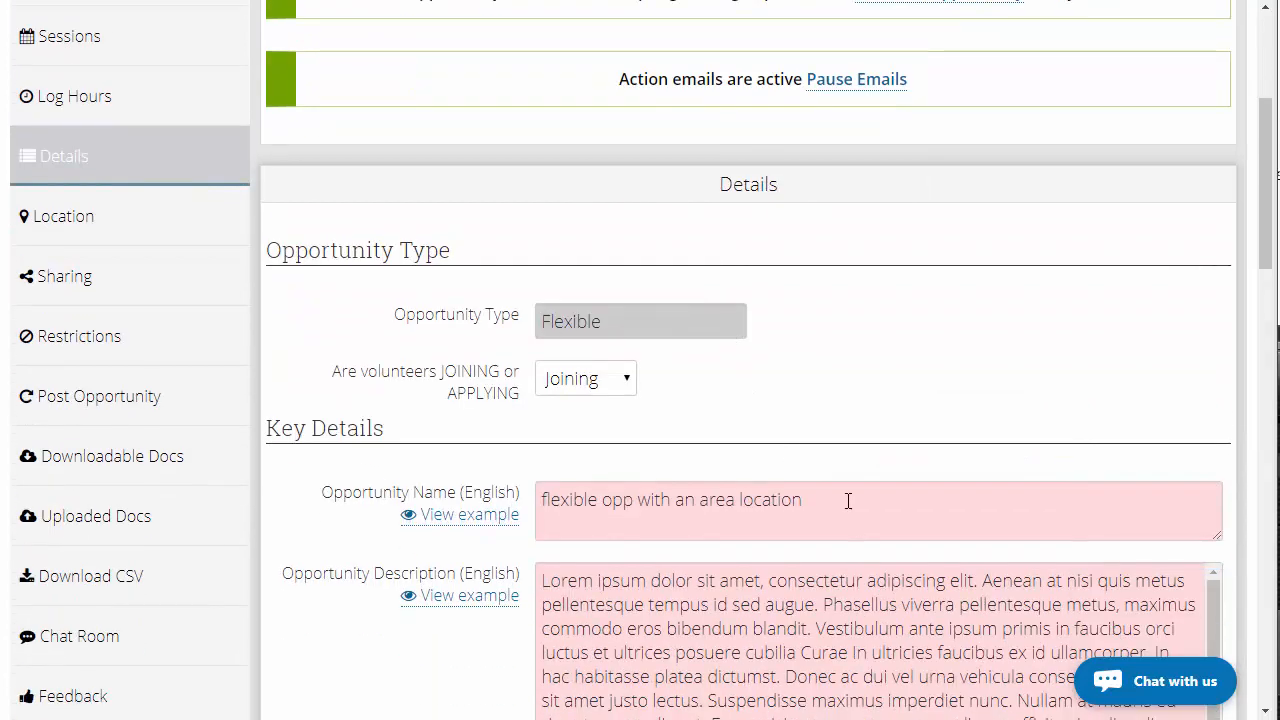
{"action": "left_click", "coordinate": [848, 500]}
{"action": "type", "text": "COPY"}
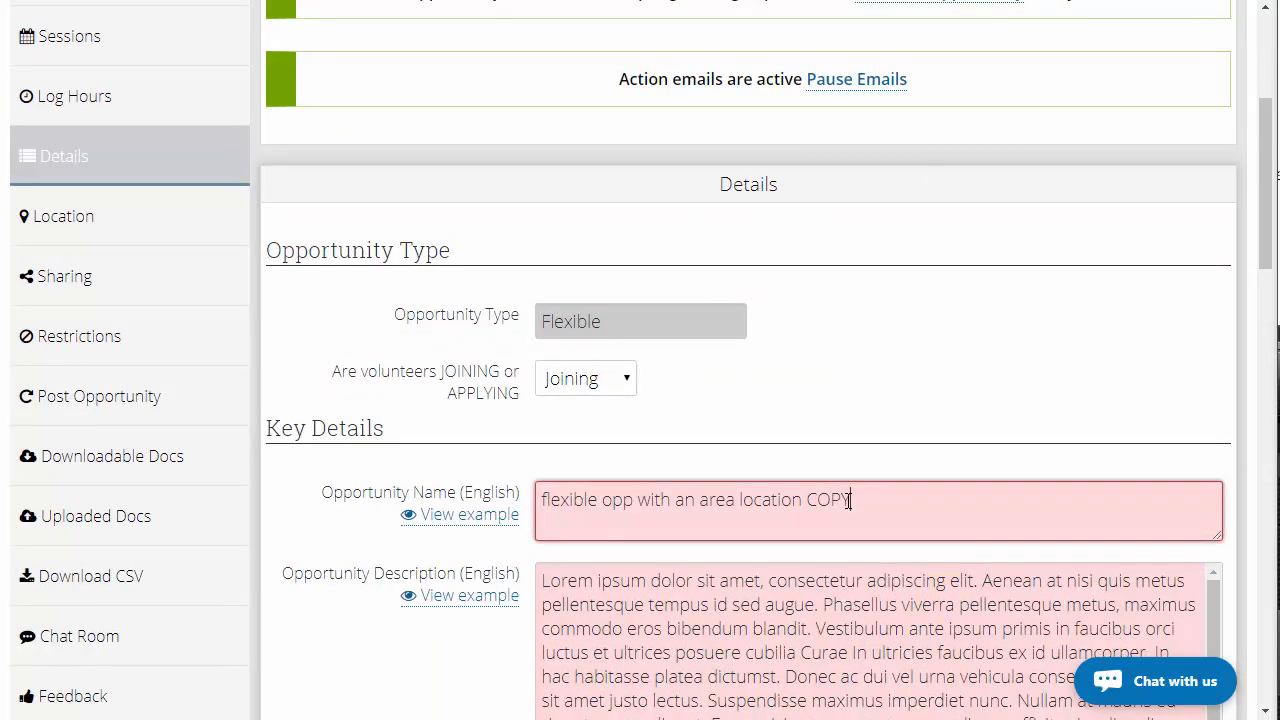
{"action": "scroll", "coordinate": [891, 331], "scroll_direction": "down", "scroll_amount": 15}
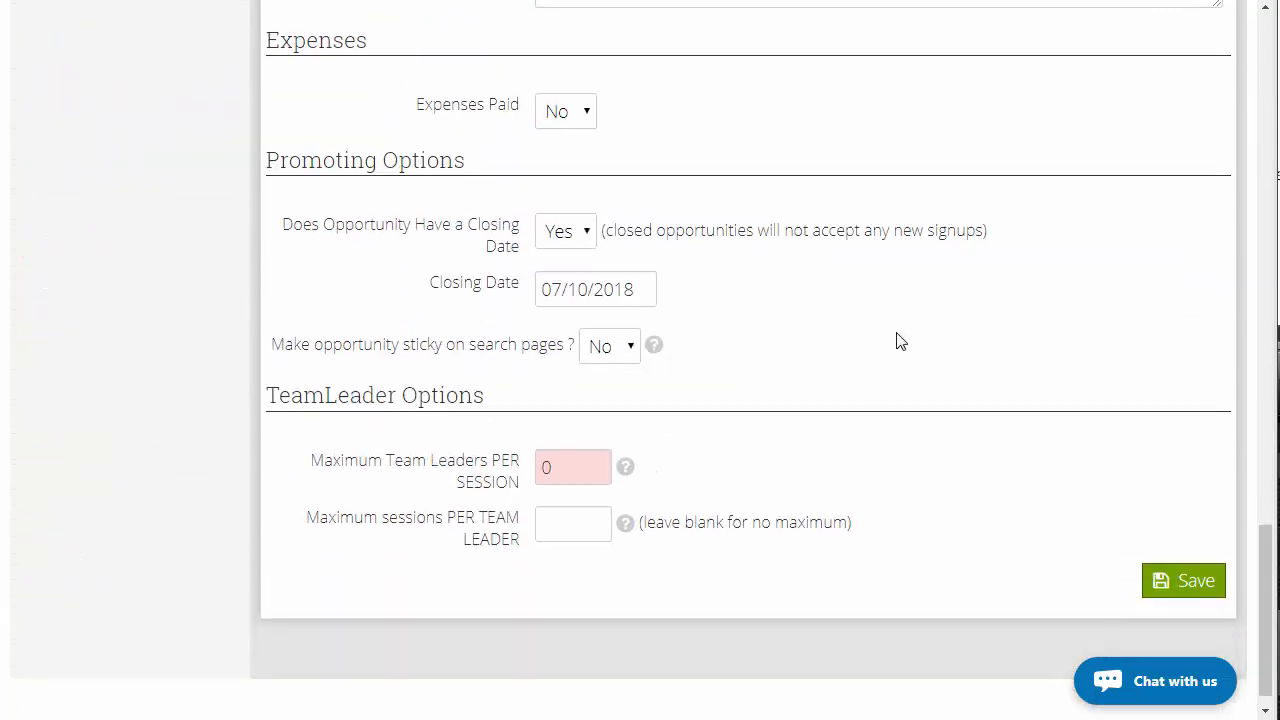
{"action": "left_click", "coordinate": [1186, 583]}
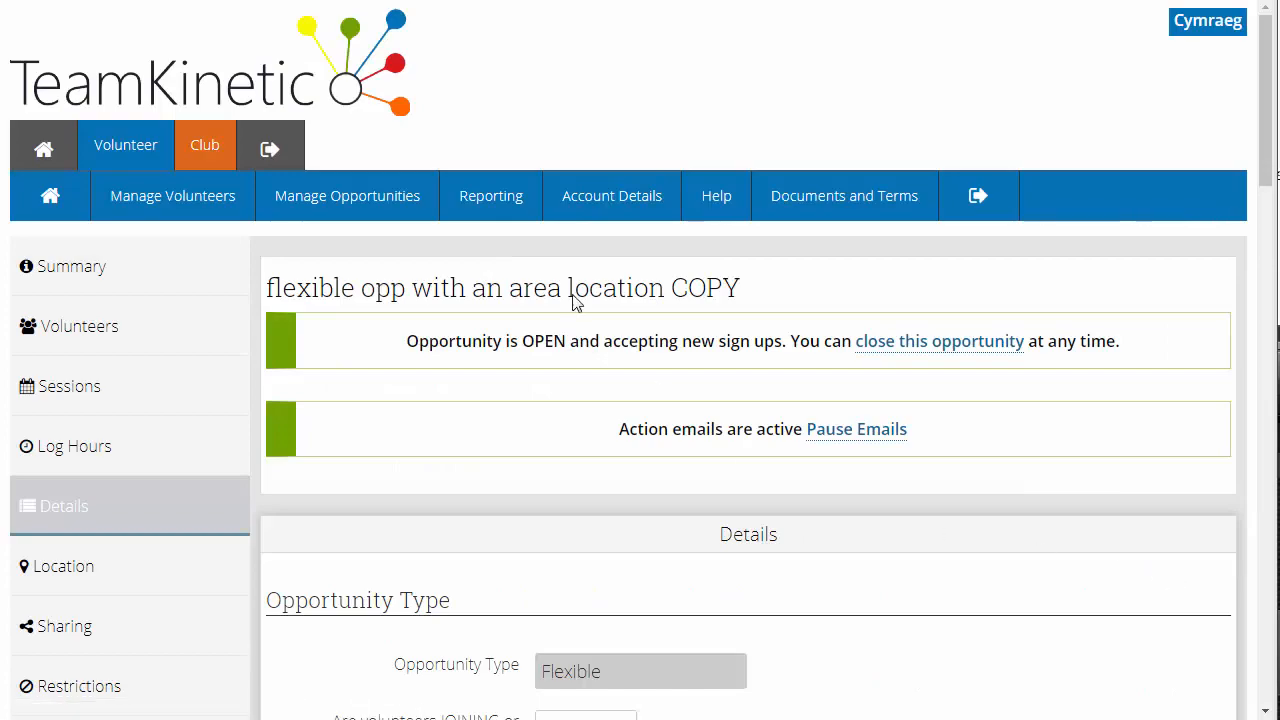
Open Your Opportunities and compare the original and COPY opportunities' titles and dates
{"action": "mouse_move", "coordinate": [393, 207]}
{"action": "left_click", "coordinate": [382, 304]}
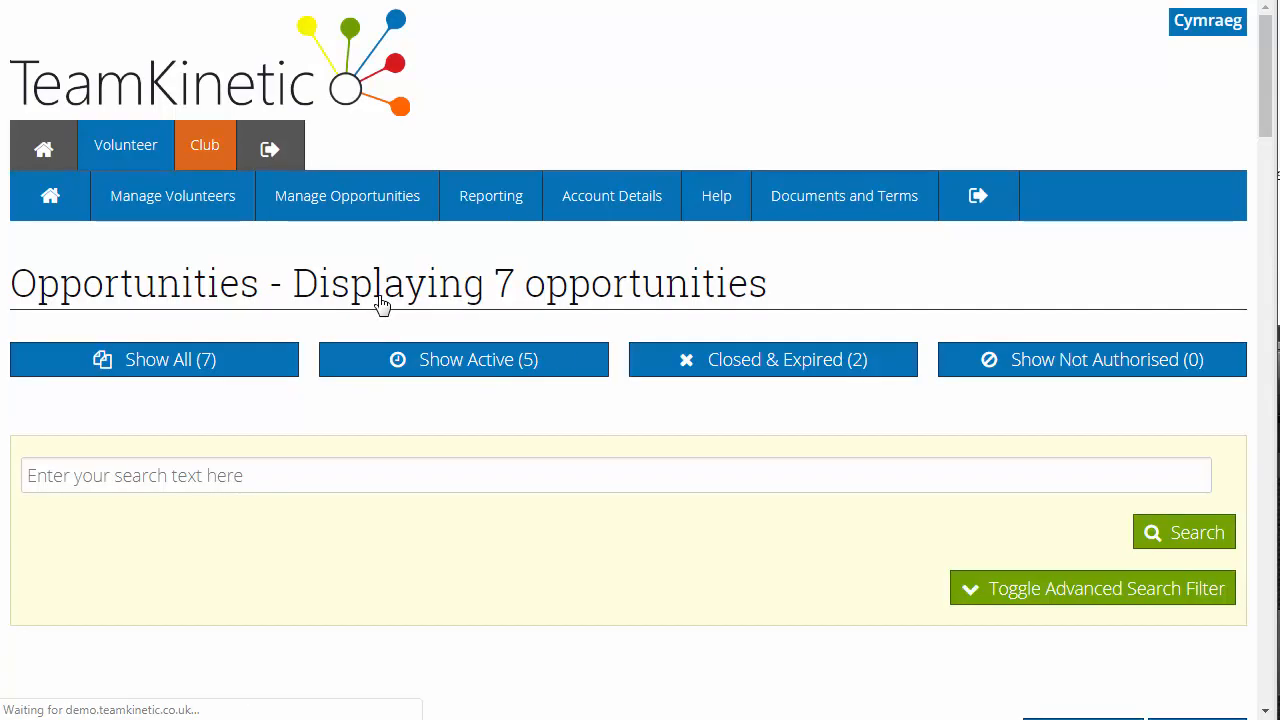
{"action": "scroll", "coordinate": [600, 371], "scroll_direction": "down", "scroll_amount": 6}
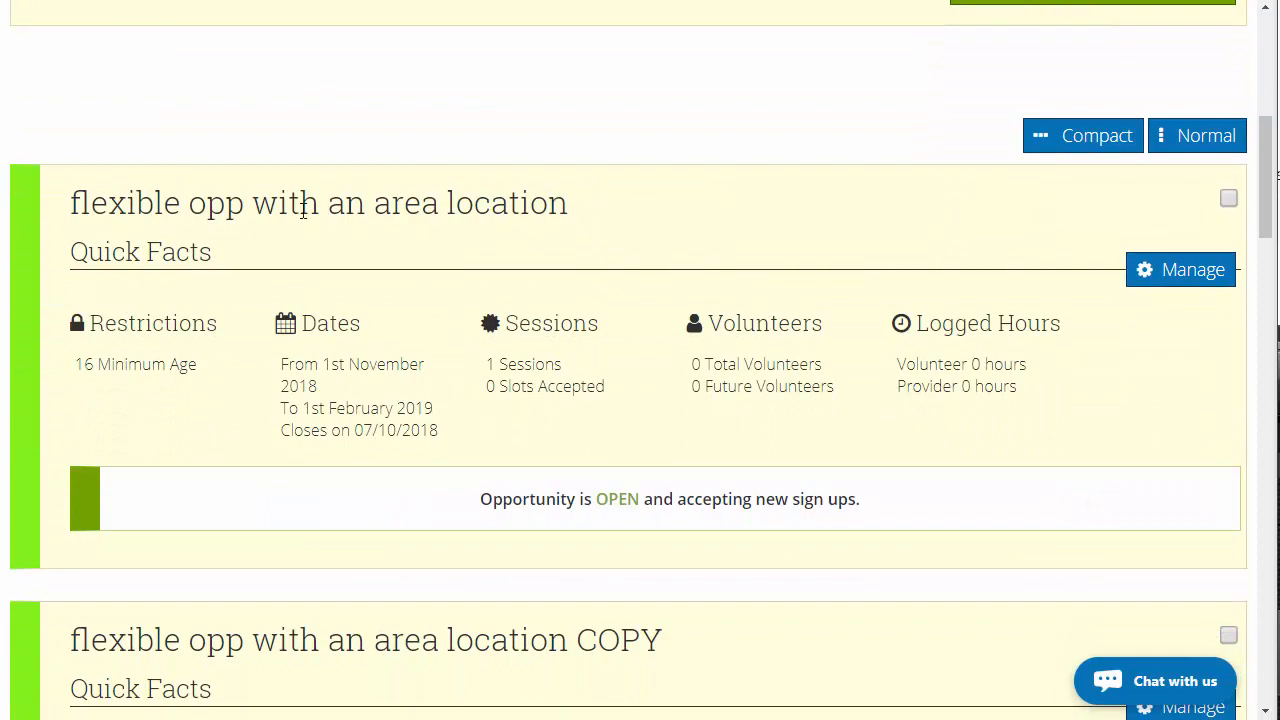
{"action": "scroll", "coordinate": [540, 532], "scroll_direction": "down", "scroll_amount": 2}
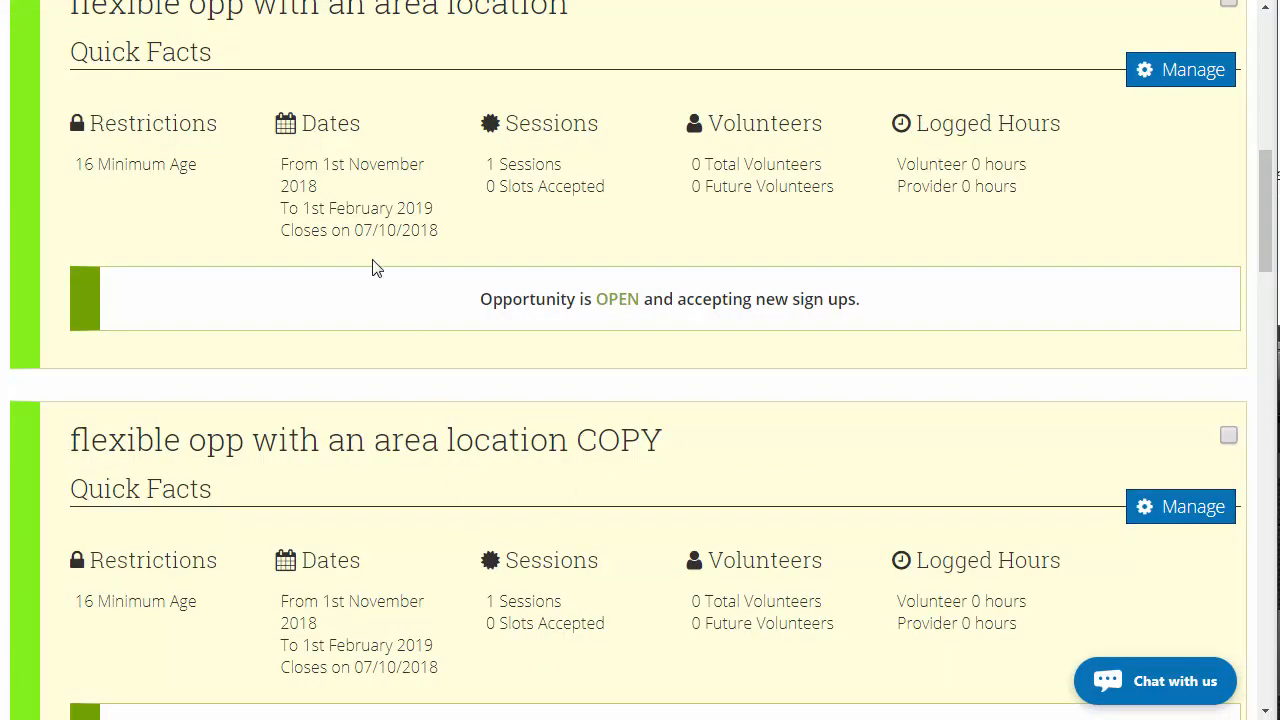
{"action": "left_click_drag", "start_coordinate": [319, 166], "coordinate": [386, 166]}
{"action": "left_click_drag", "start_coordinate": [306, 602], "coordinate": [387, 602]}
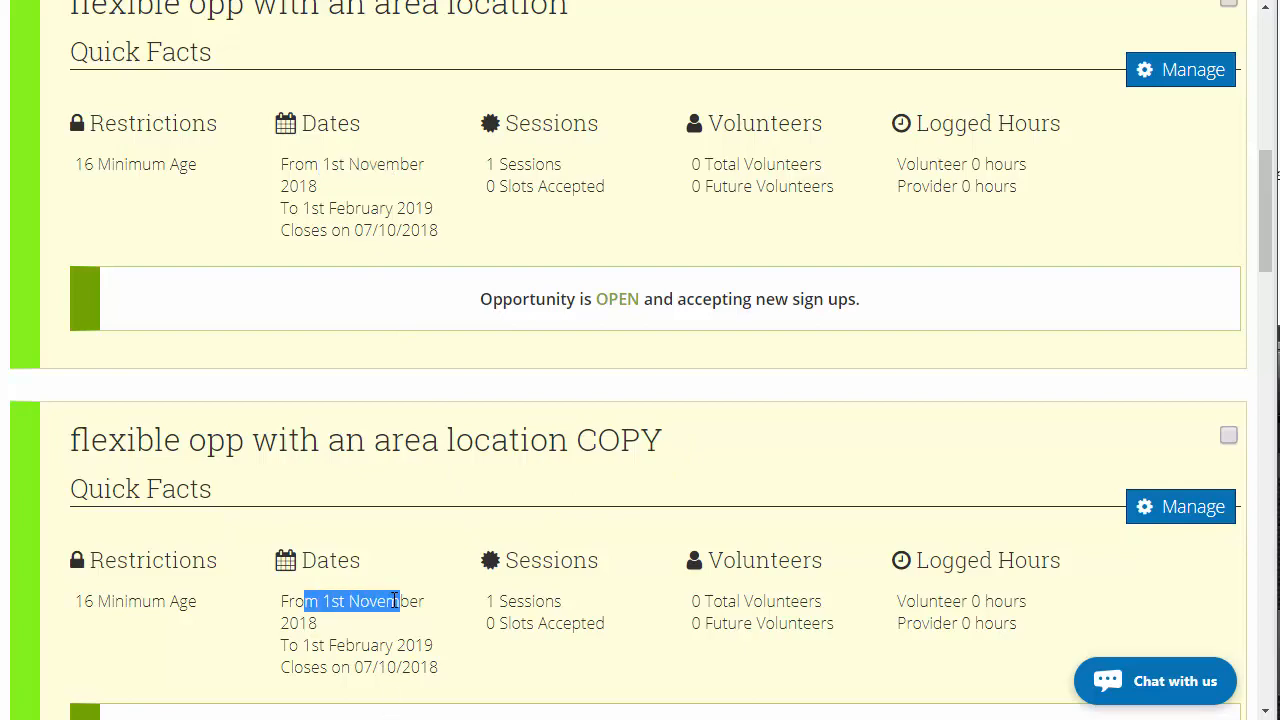
{"action": "left_click_drag", "start_coordinate": [620, 440], "coordinate": [645, 440]}
{"action": "double_click", "coordinate": [617, 440]}
{"action": "left_click", "coordinate": [617, 440]}
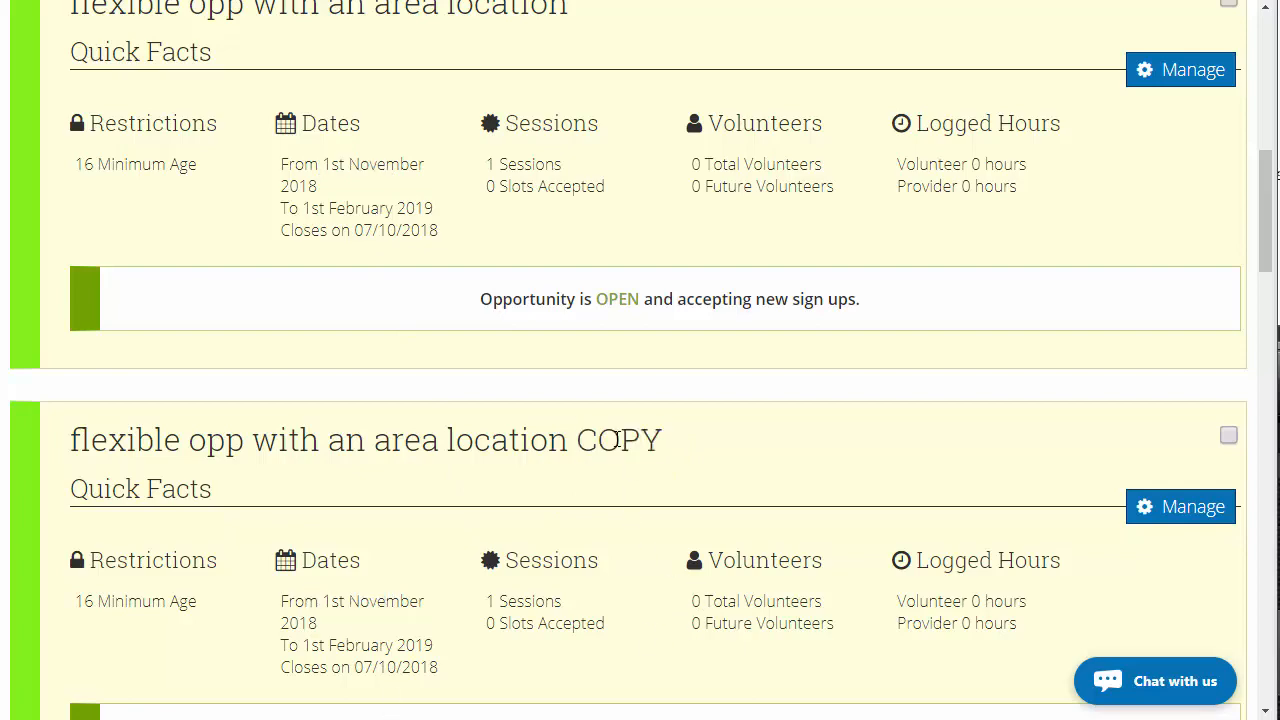
{"action": "scroll", "coordinate": [614, 449], "scroll_direction": "up", "scroll_amount": 1}
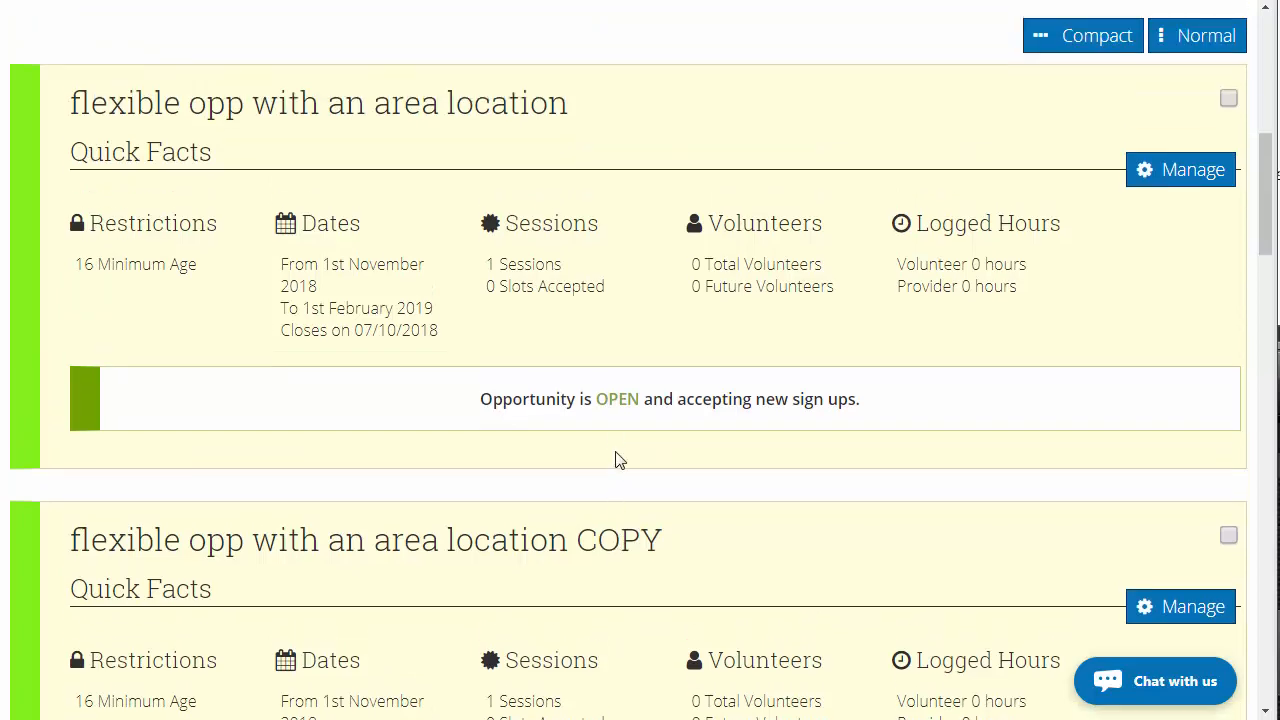
{"action": "scroll", "coordinate": [616, 460], "scroll_direction": "down", "scroll_amount": 1}
{"action": "scroll", "coordinate": [616, 460], "scroll_direction": "down", "scroll_amount": 3}
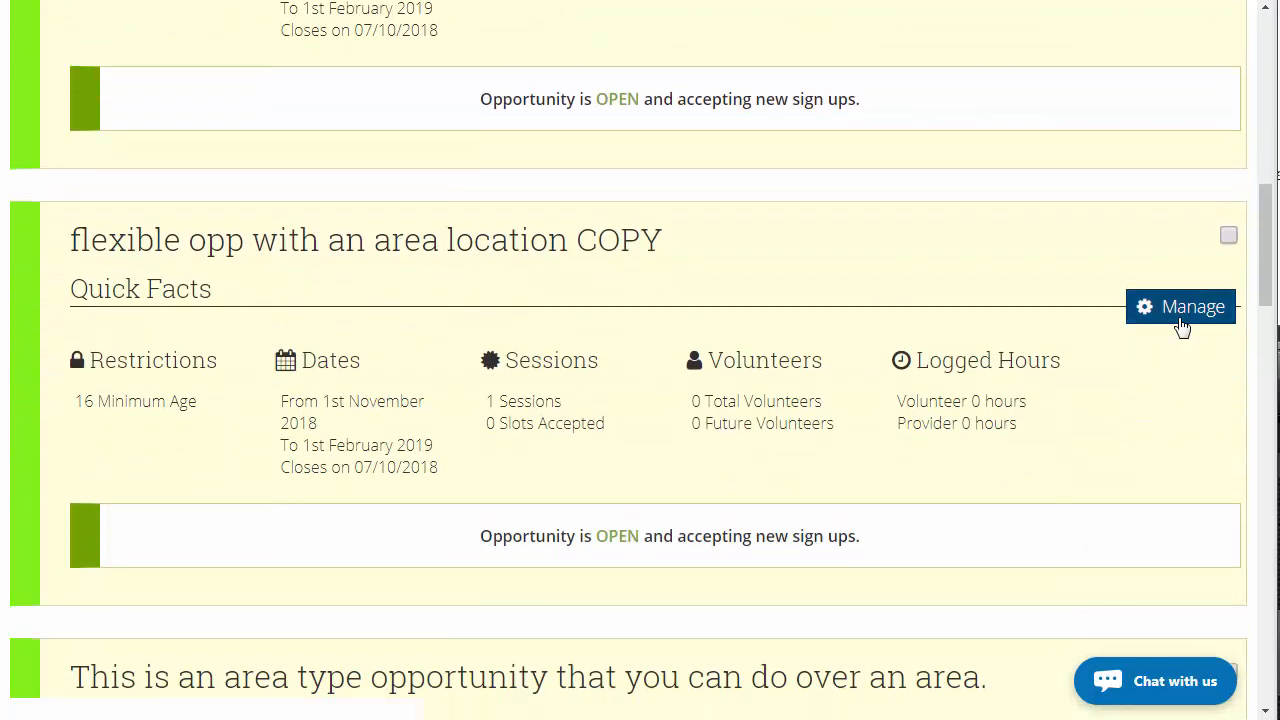
Manage the COPY opportunity and review its Location section
{"action": "left_click", "coordinate": [1181, 322]}
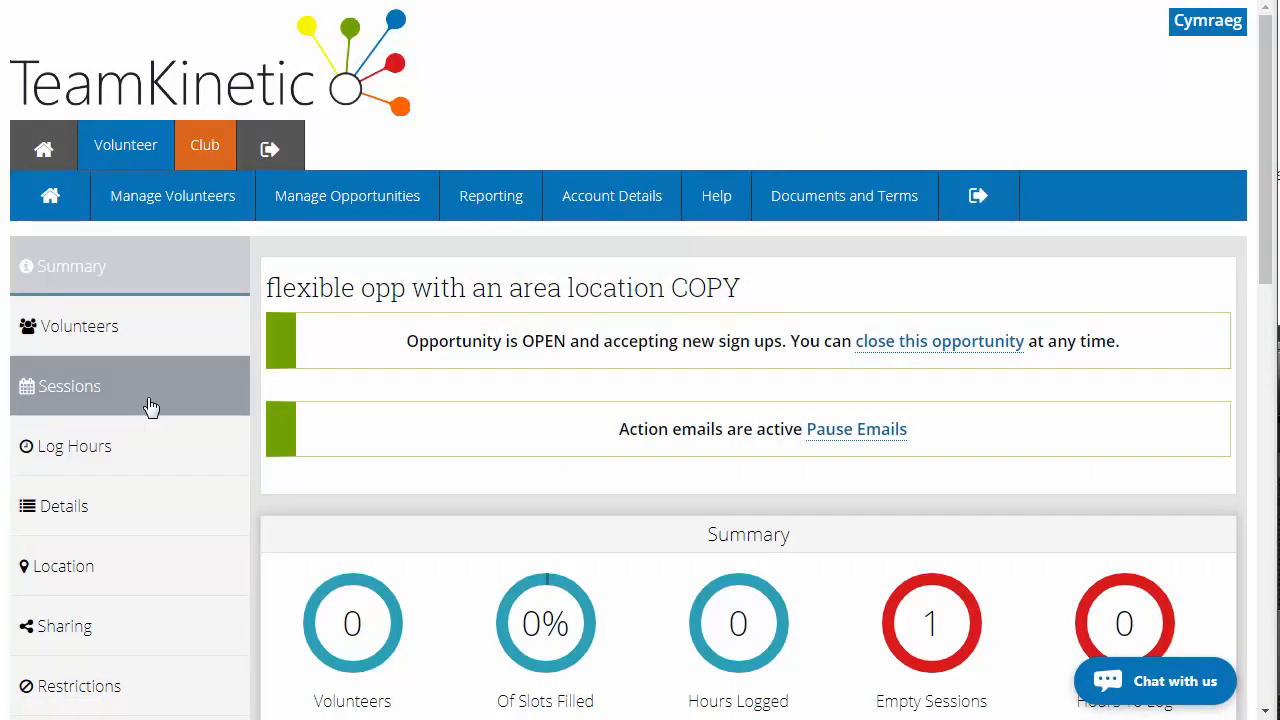
{"action": "left_click", "coordinate": [143, 565]}
{"action": "scroll", "coordinate": [432, 510], "scroll_direction": "down", "scroll_amount": 5}
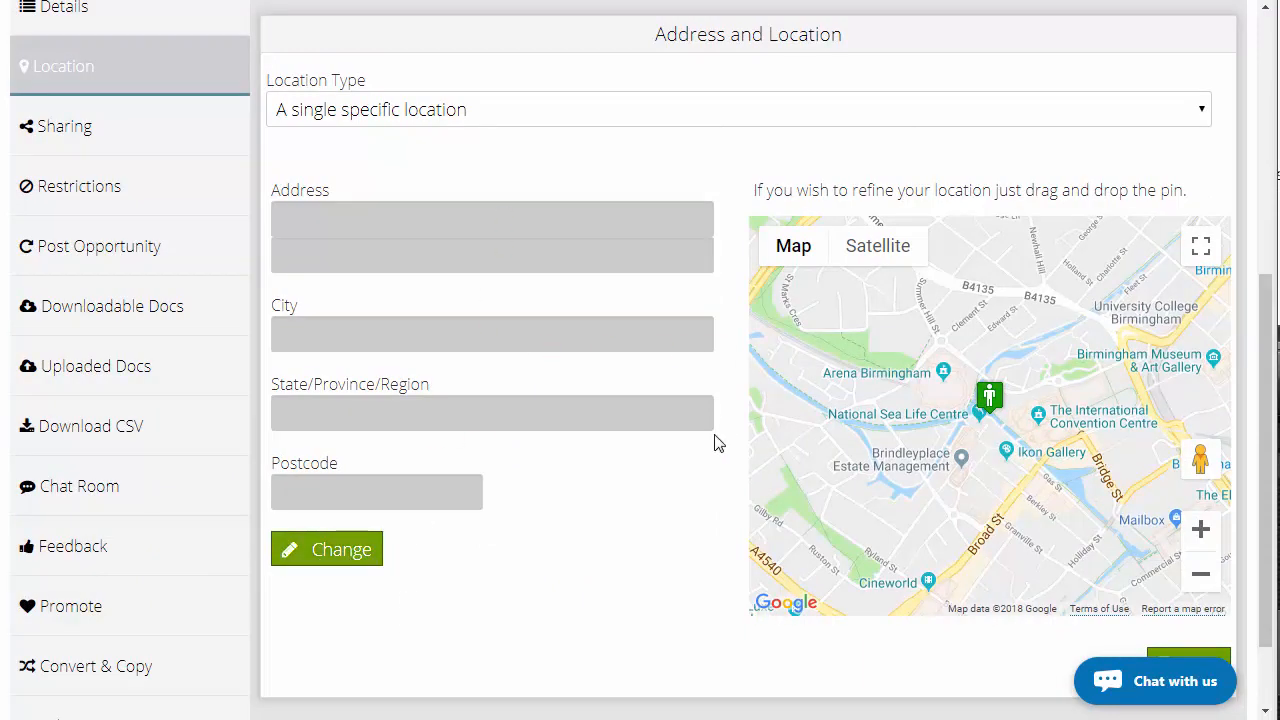
{"action": "scroll", "coordinate": [717, 443], "scroll_direction": "up", "scroll_amount": 3}
{"action": "scroll", "coordinate": [717, 443], "scroll_direction": "up", "scroll_amount": 2}
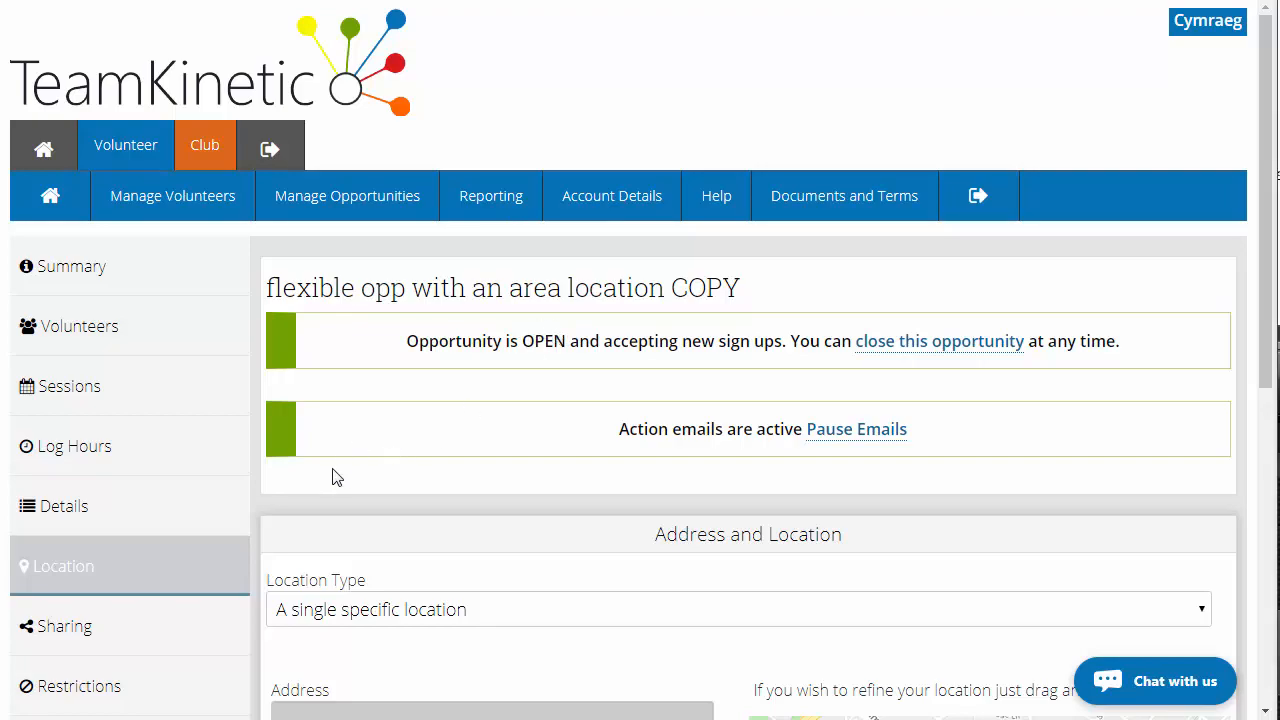
{"action": "scroll", "coordinate": [332, 470], "scroll_direction": "down", "scroll_amount": 5}
{"action": "scroll", "coordinate": [332, 468], "scroll_direction": "down", "scroll_amount": 1}
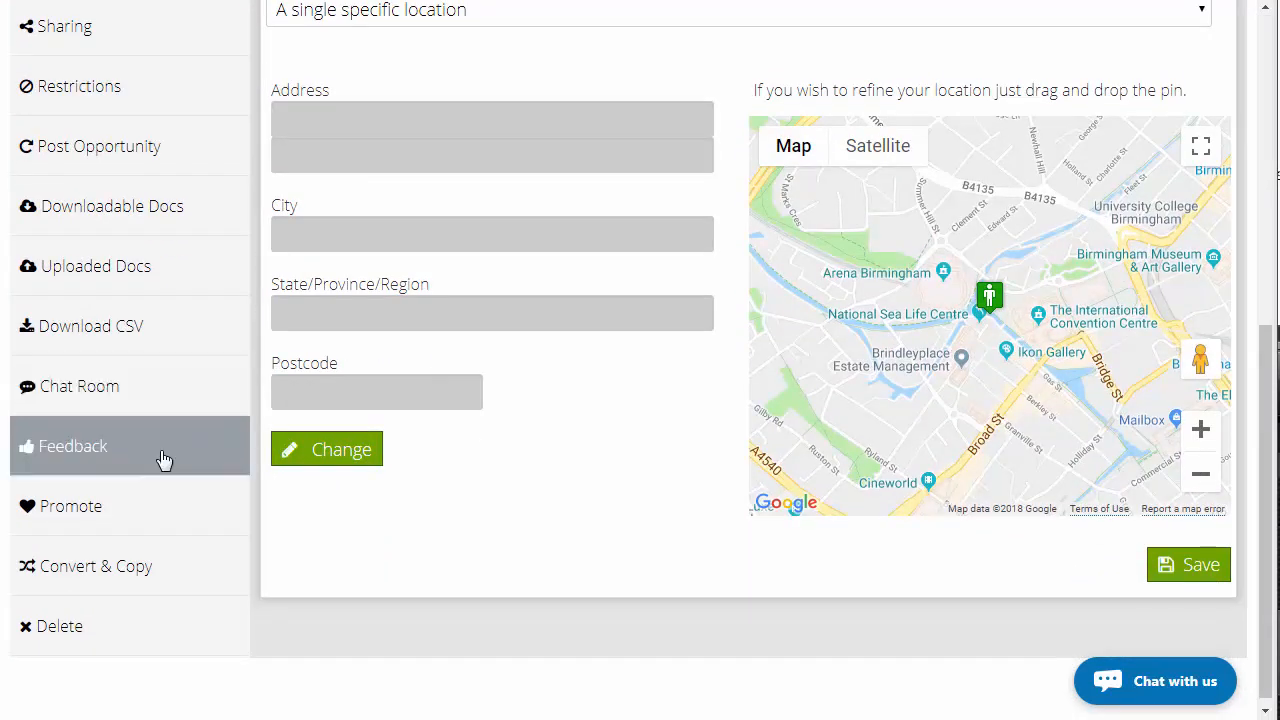
Convert the COPY flexible opportunity to a regular opportunity
{"action": "left_click", "coordinate": [163, 568]}
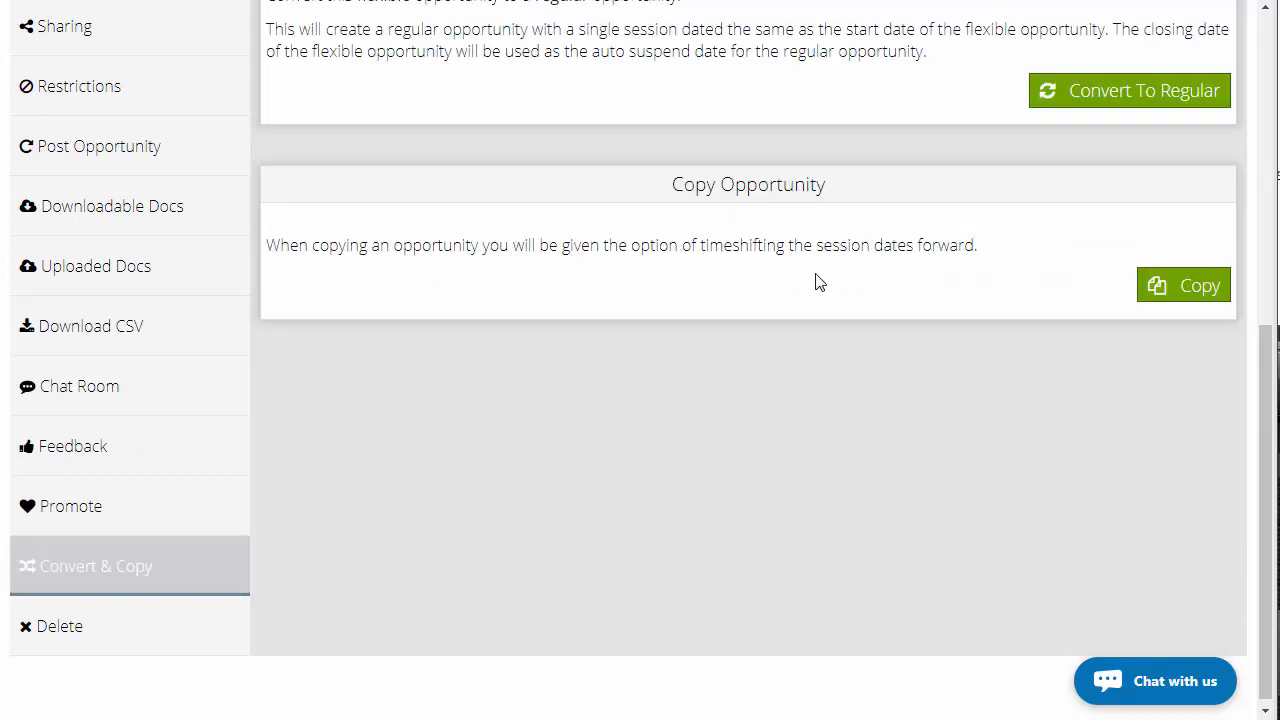
{"action": "scroll", "coordinate": [831, 247], "scroll_direction": "up", "scroll_amount": 2}
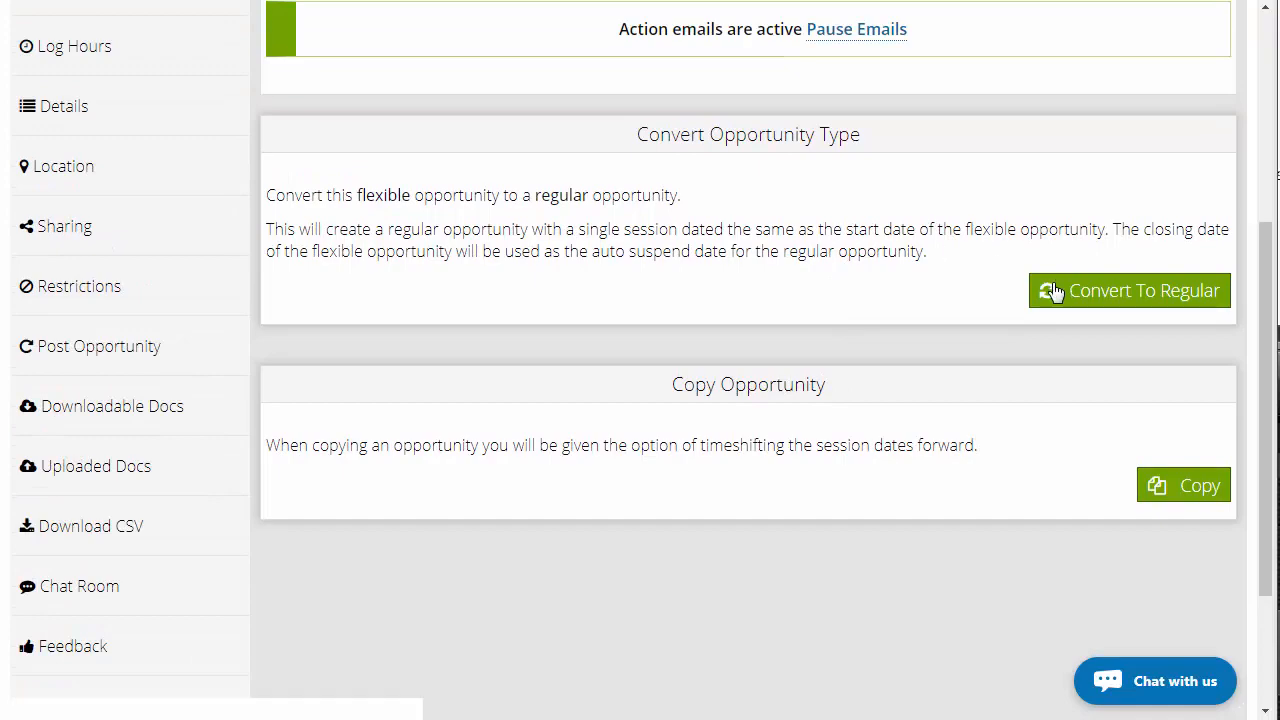
{"action": "scroll", "coordinate": [1083, 300], "scroll_direction": "up", "scroll_amount": 1}
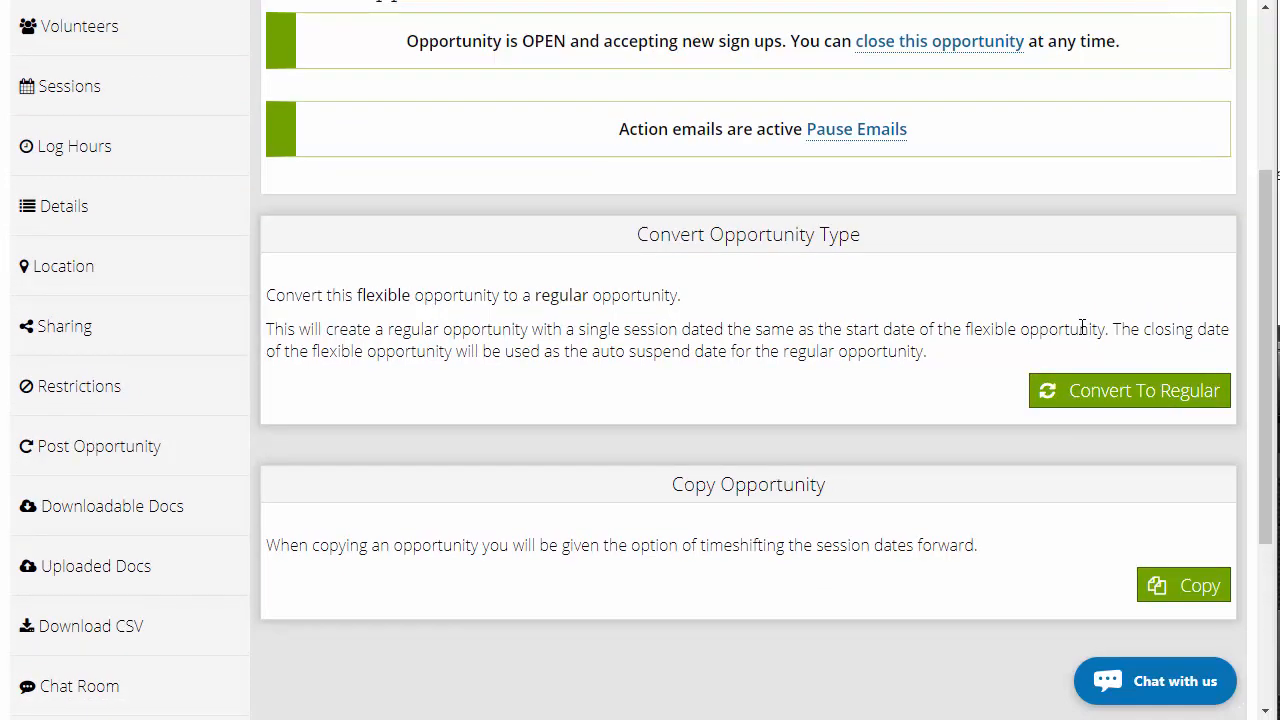
{"action": "left_click", "coordinate": [1108, 401]}
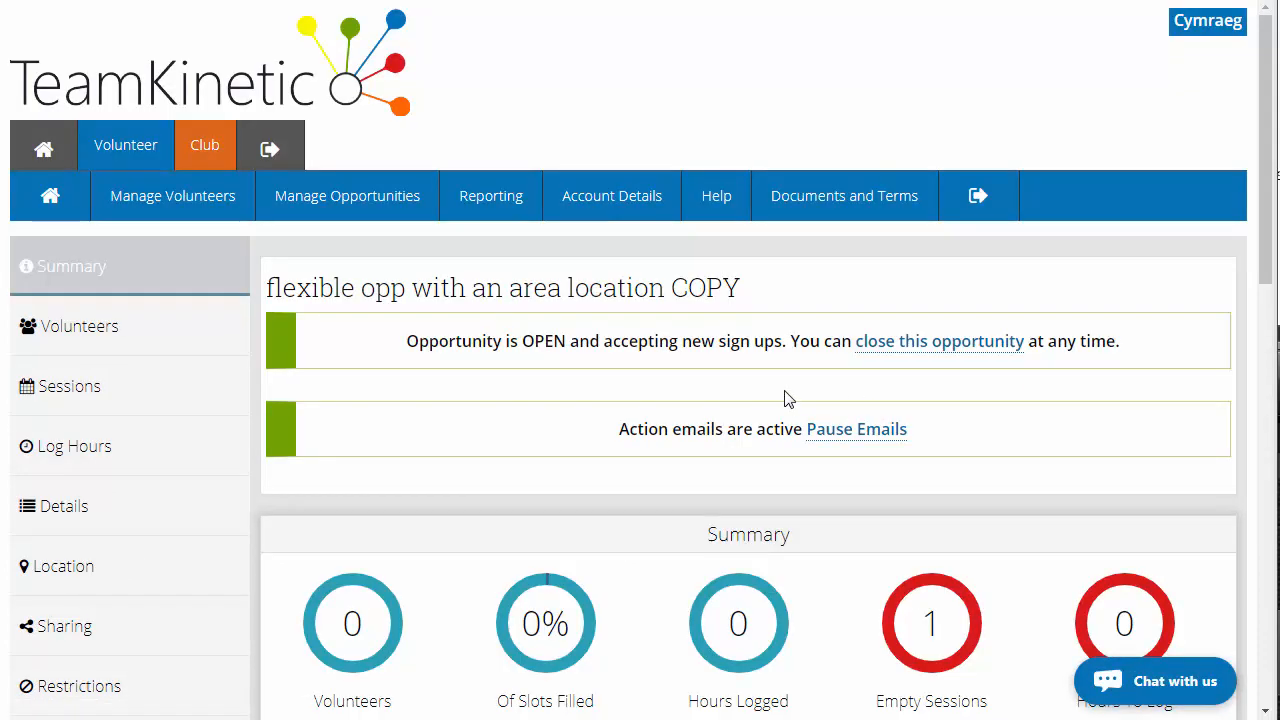
Add a session starting on 28/09/2018 at 09:00 for 1 hour to the COPY opportunity's Sessions
{"action": "scroll", "coordinate": [760, 370], "scroll_direction": "down", "scroll_amount": 1}
{"action": "left_click", "coordinate": [150, 289]}
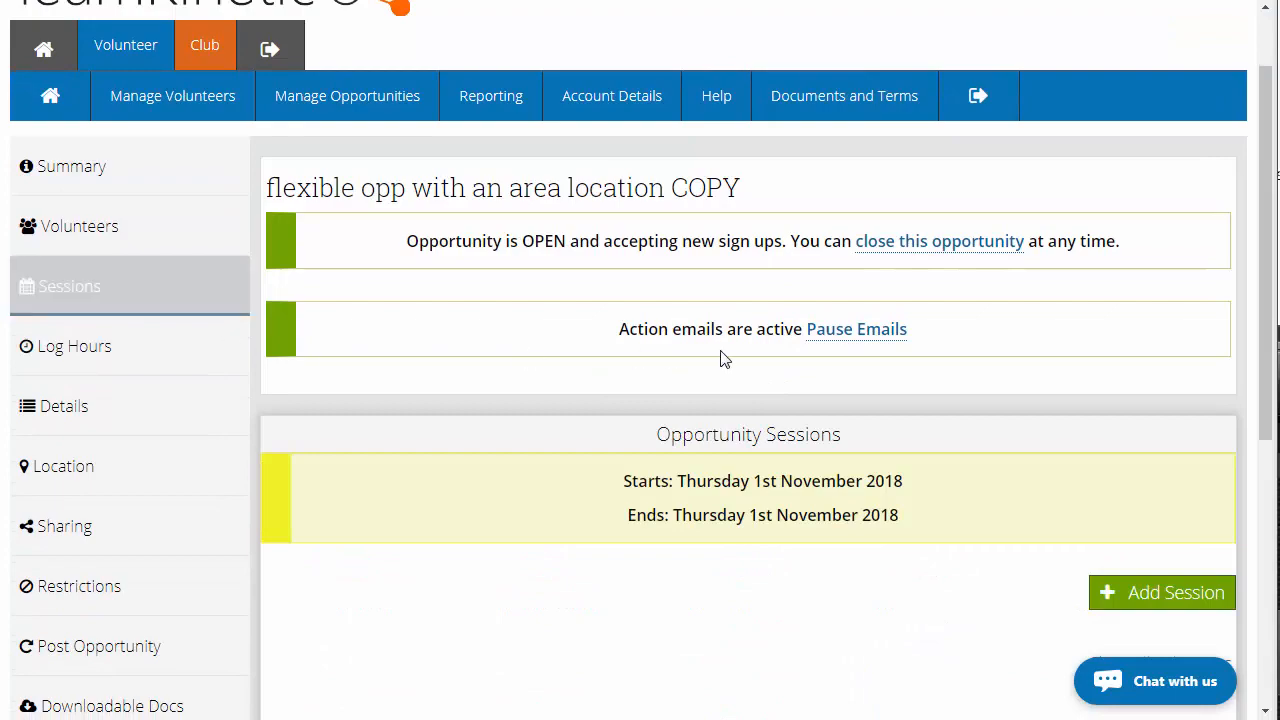
{"action": "scroll", "coordinate": [725, 359], "scroll_direction": "down", "scroll_amount": 2}
{"action": "scroll", "coordinate": [463, 437], "scroll_direction": "down", "scroll_amount": 2}
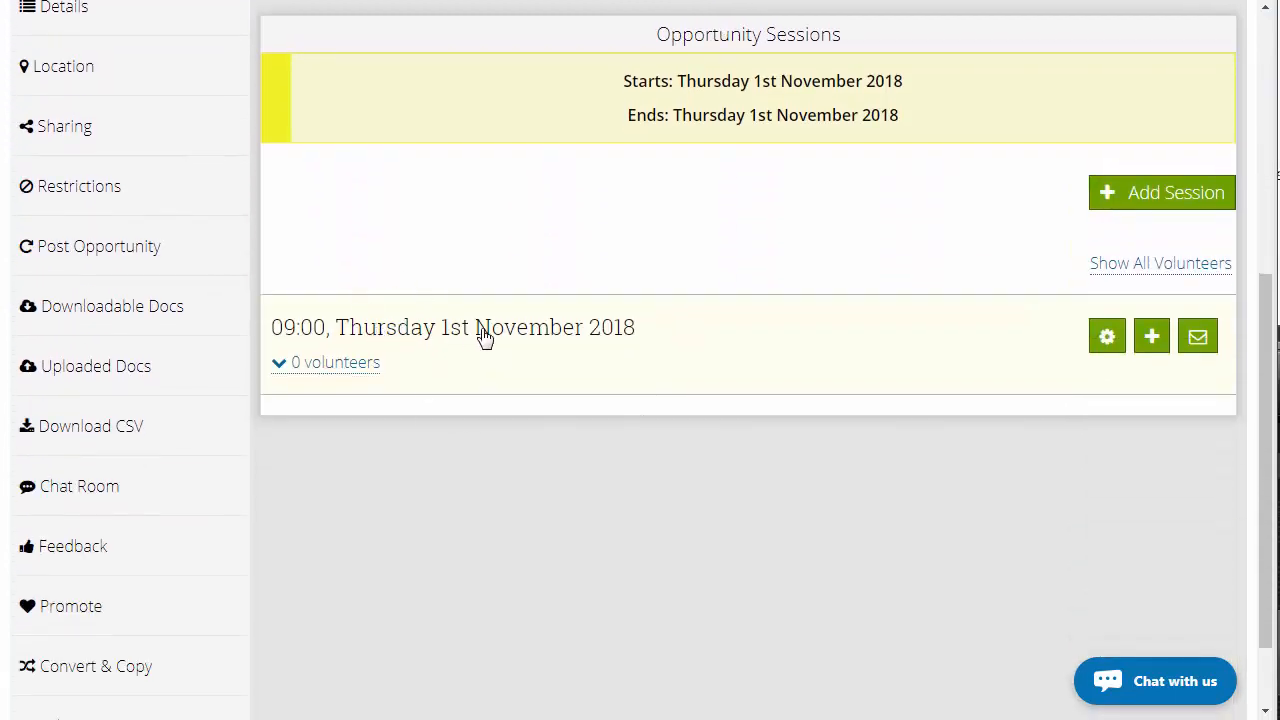
{"action": "left_click", "coordinate": [1150, 198]}
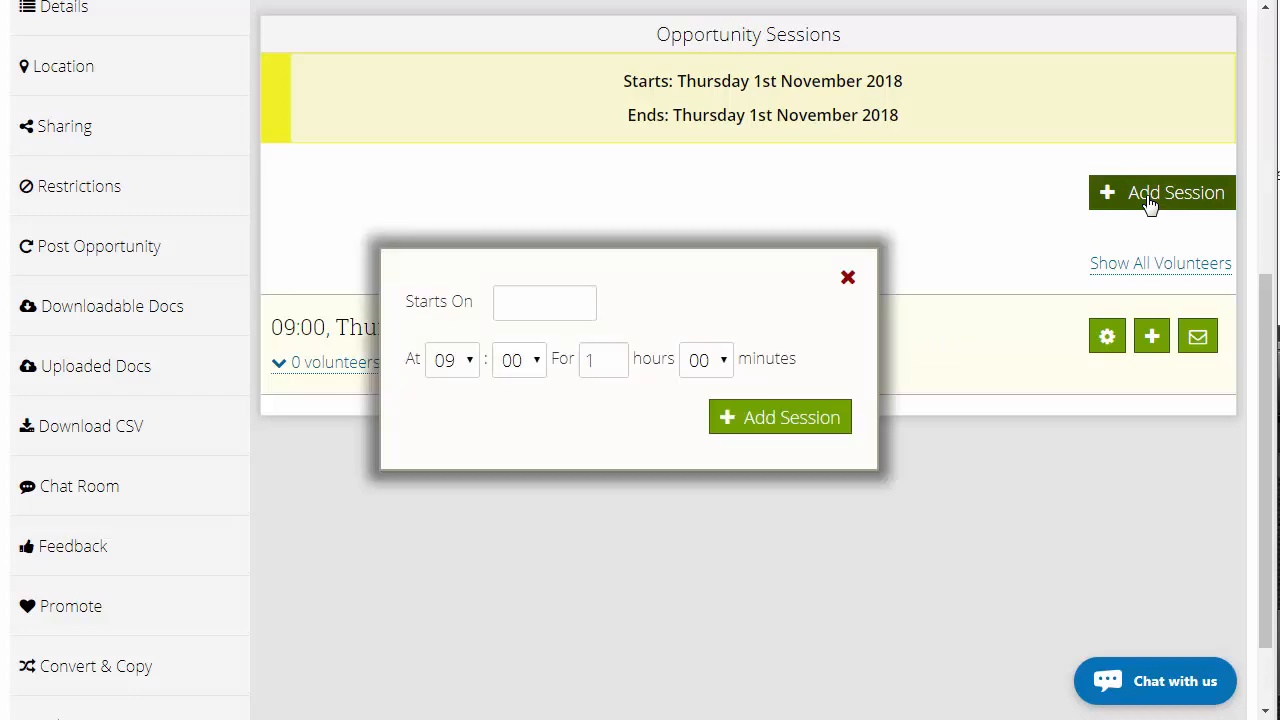
{"action": "left_click", "coordinate": [529, 296]}
{"action": "left_click", "coordinate": [684, 486]}
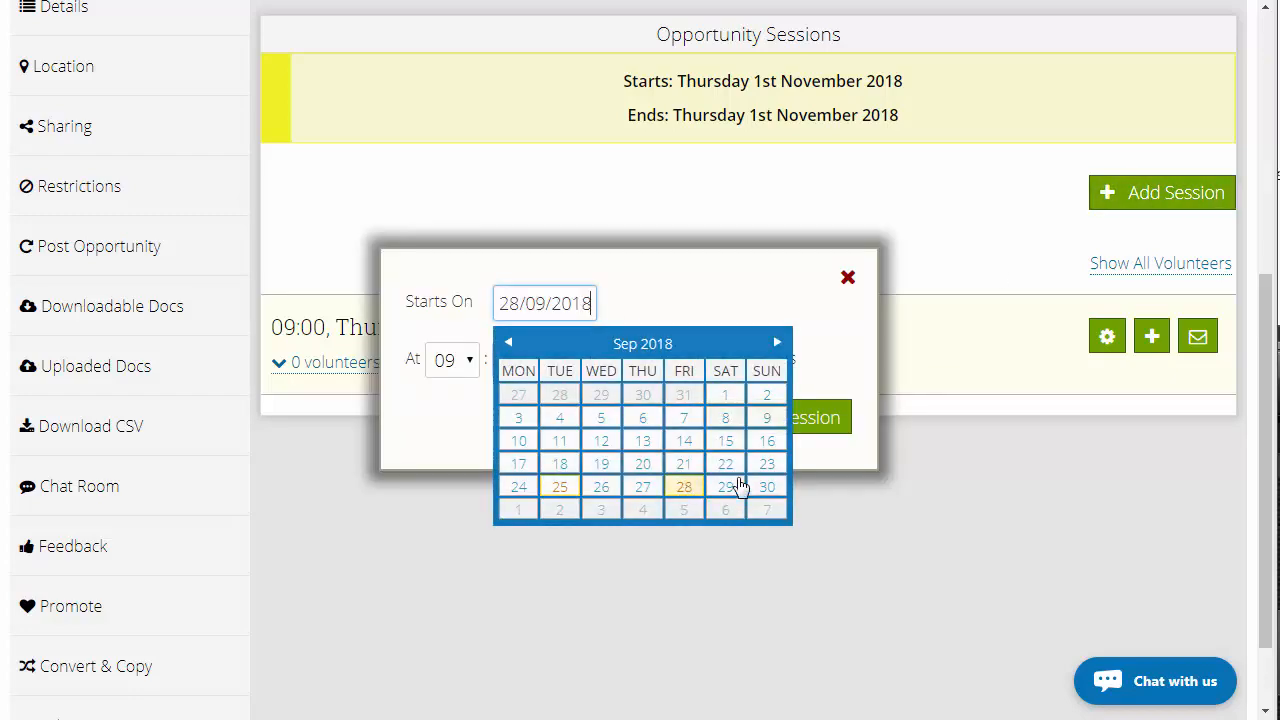
{"action": "left_click", "coordinate": [797, 420]}
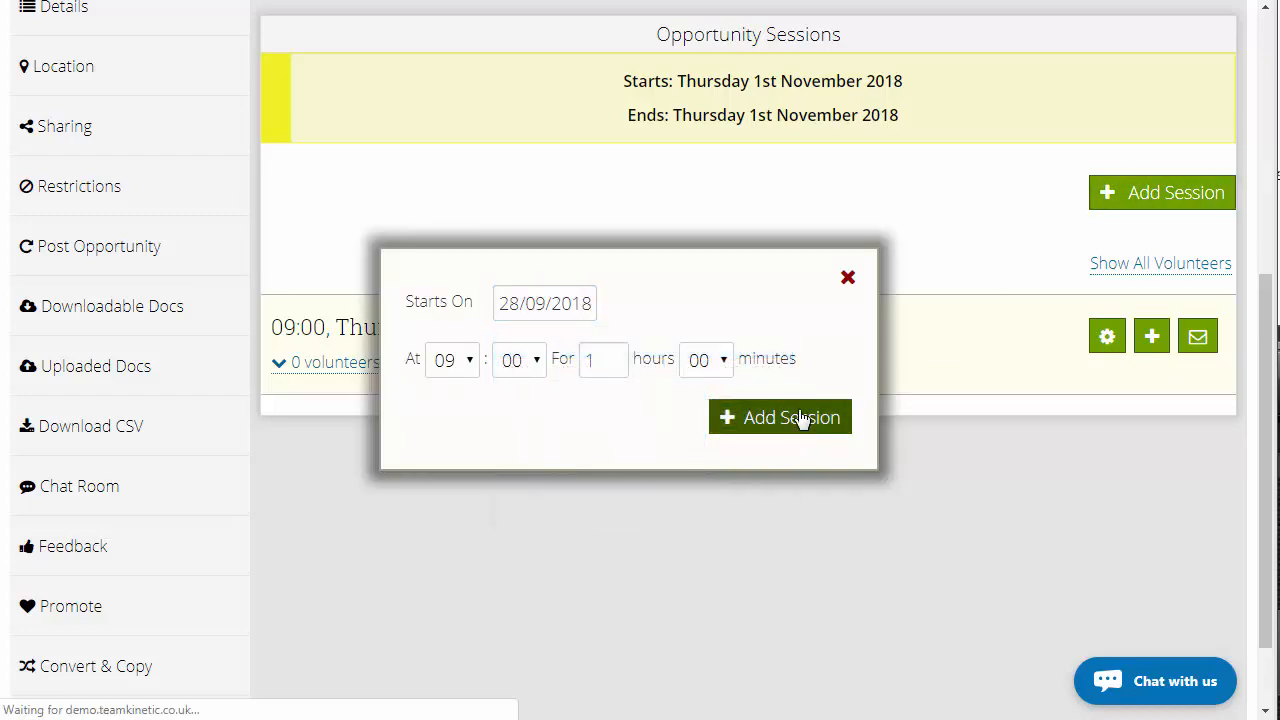
{"action": "scroll", "coordinate": [793, 435], "scroll_direction": "down", "scroll_amount": 4}
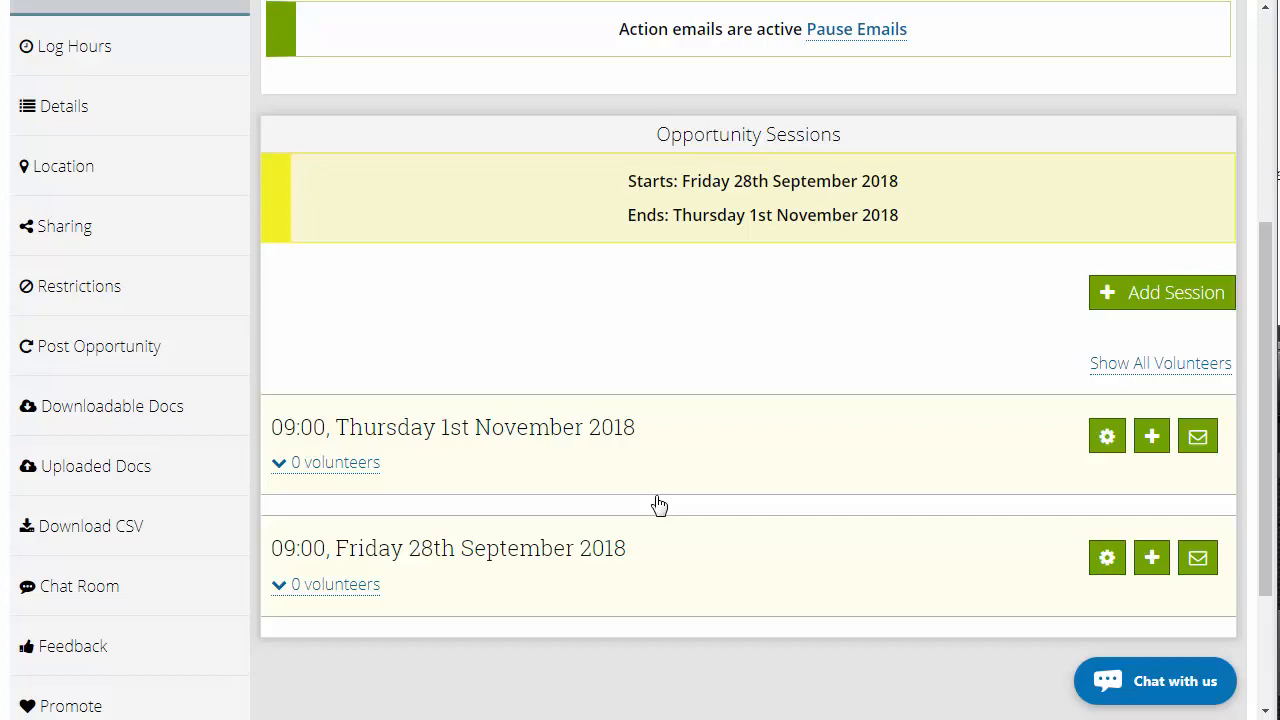
Open the Create Opportunity form from Manage Opportunities
{"action": "scroll", "coordinate": [658, 501], "scroll_direction": "up", "scroll_amount": 4}
{"action": "mouse_move", "coordinate": [364, 196]}
{"action": "left_click", "coordinate": [361, 257]}
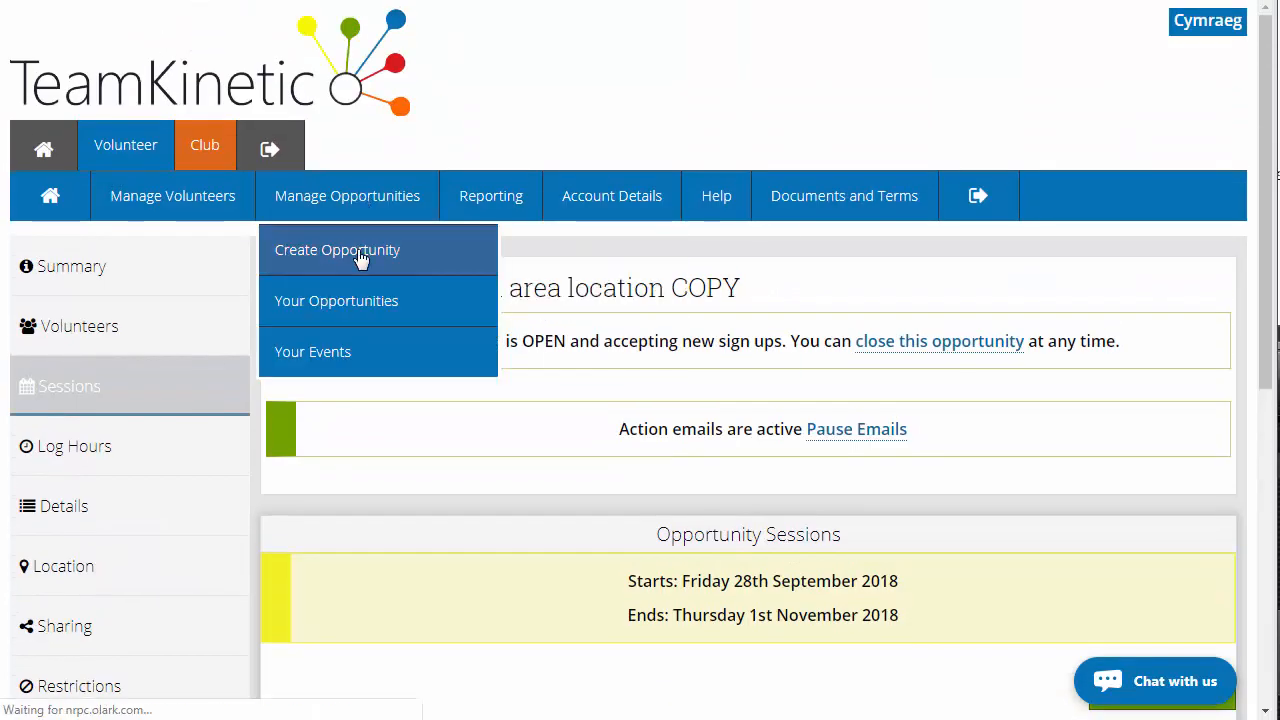
{"action": "scroll", "coordinate": [686, 371], "scroll_direction": "down", "scroll_amount": 8}
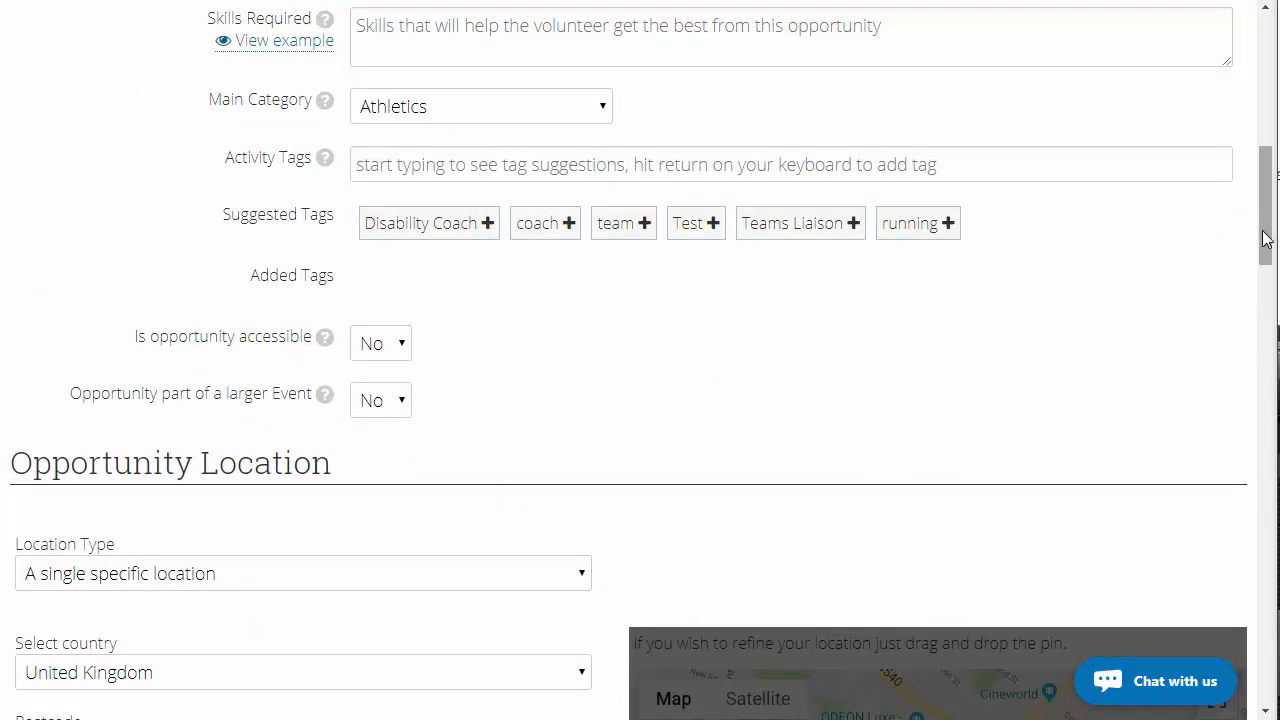
Scroll through the rest of the Create Opportunity form down to the Session and Times options
{"action": "left_click_drag", "start_coordinate": [1267, 239], "coordinate": [1266, 680]}
{"action": "mouse_move", "coordinate": [306, 538]}
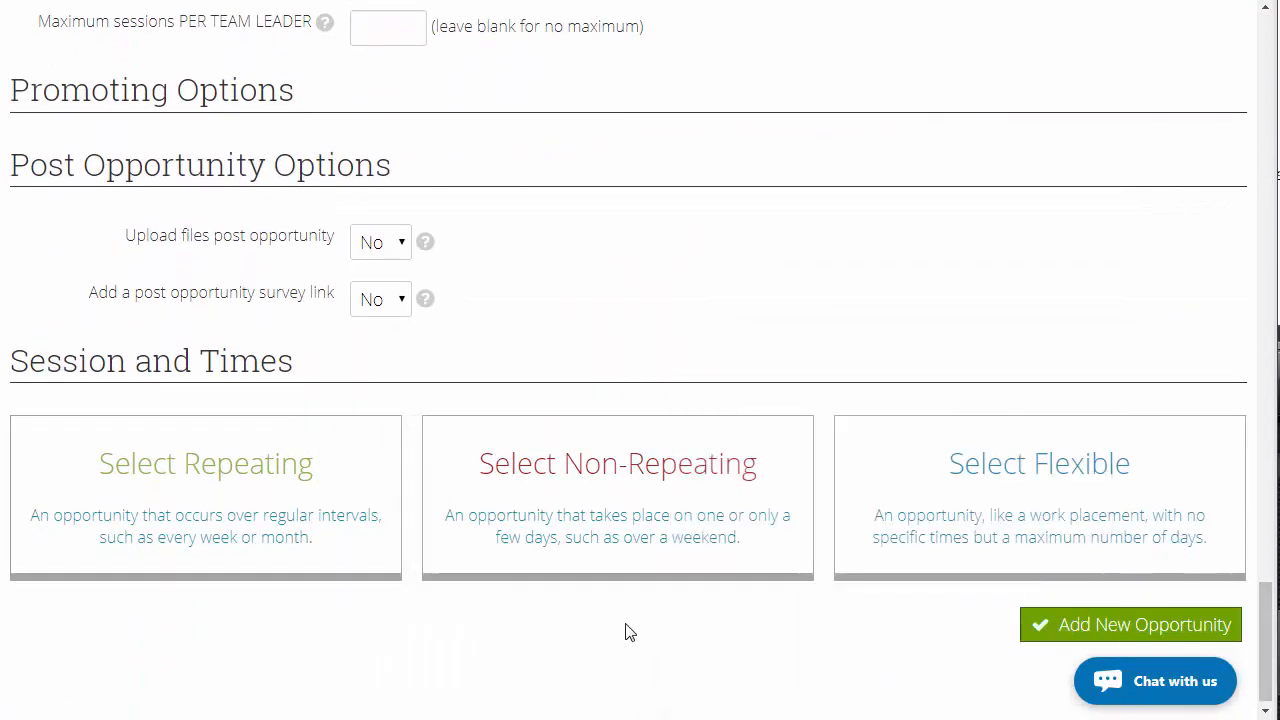
{"action": "mouse_move", "coordinate": [370, 563]}
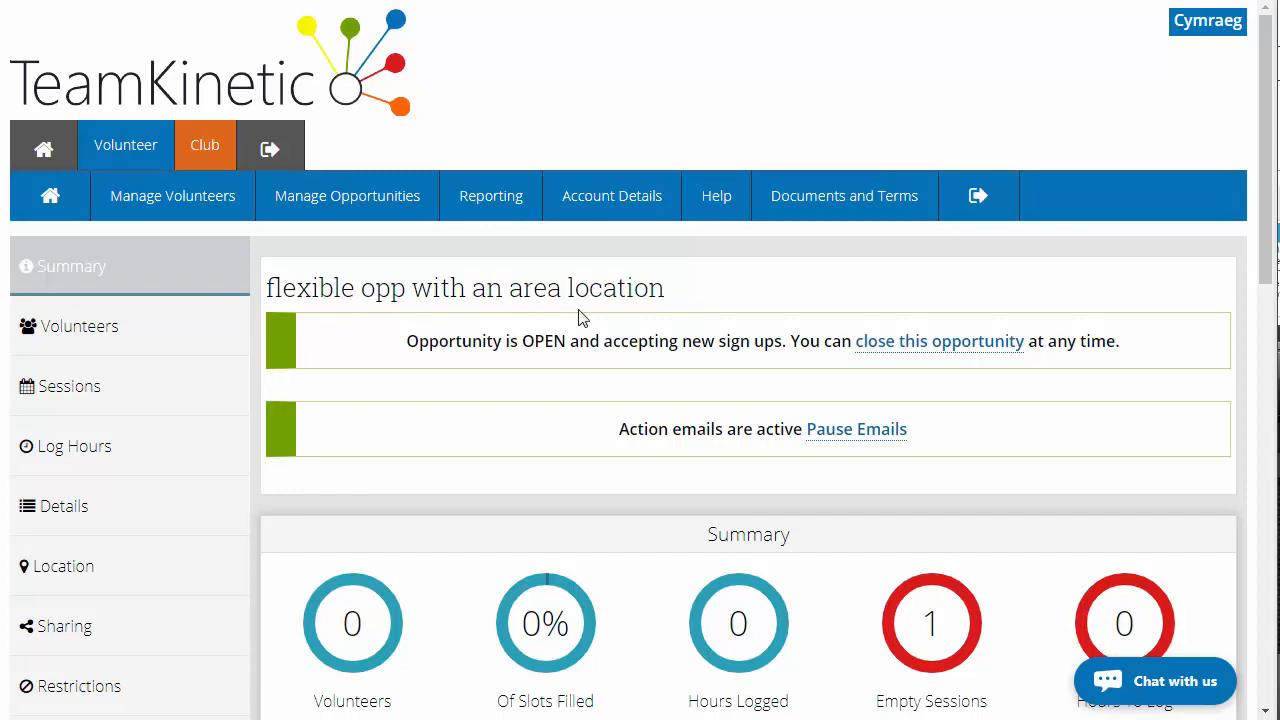
Open the provider's public profile and review its custom website address and profile text
{"action": "mouse_move", "coordinate": [612, 207]}
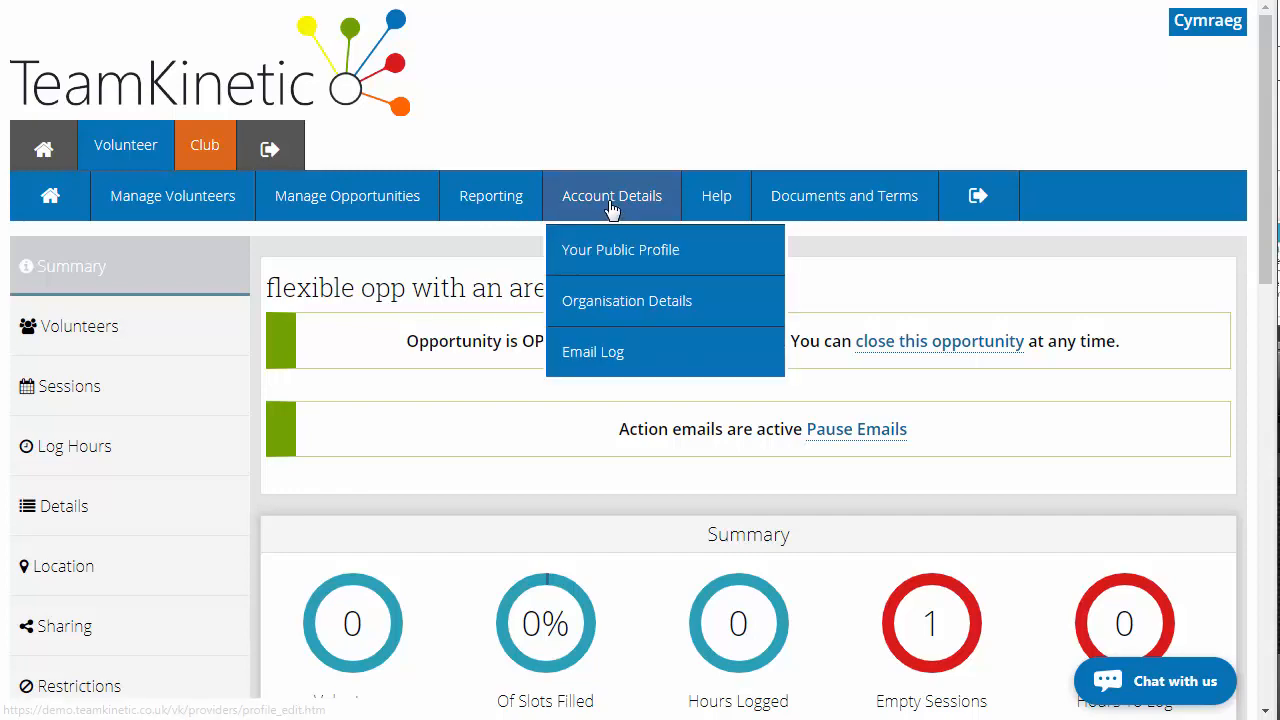
{"action": "left_click", "coordinate": [617, 260]}
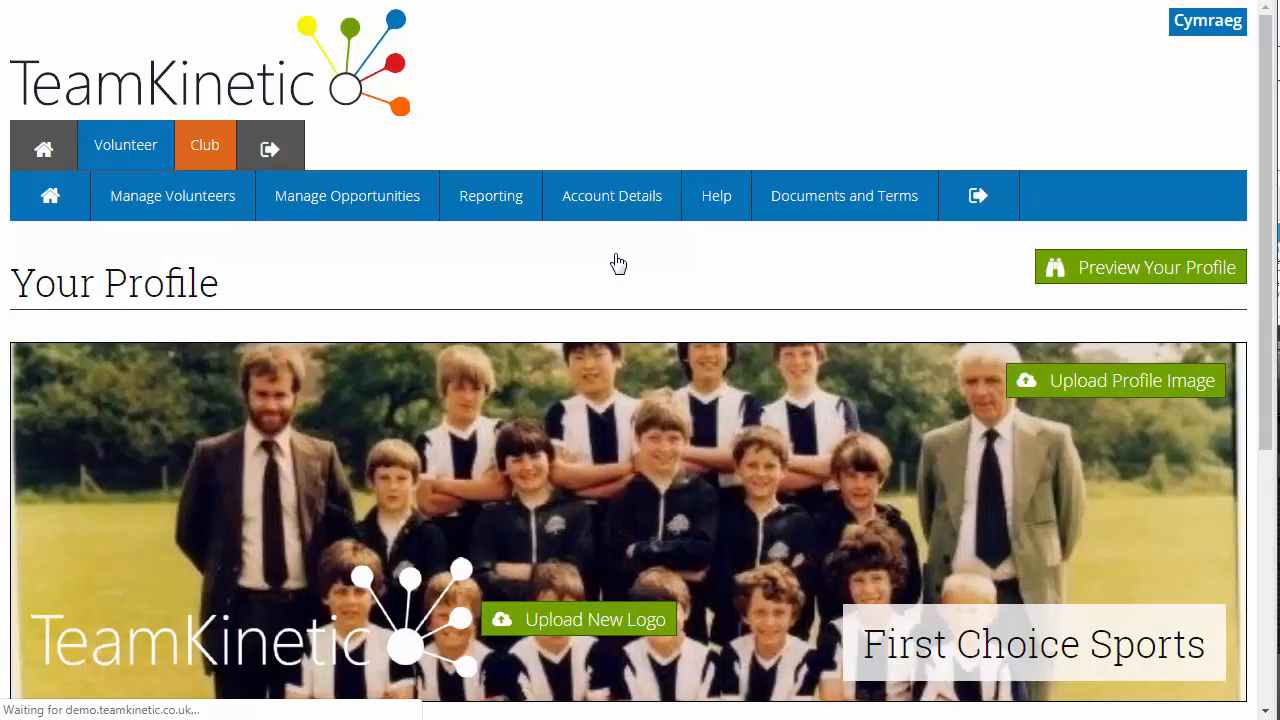
{"action": "scroll", "coordinate": [700, 250], "scroll_direction": "down", "scroll_amount": 1}
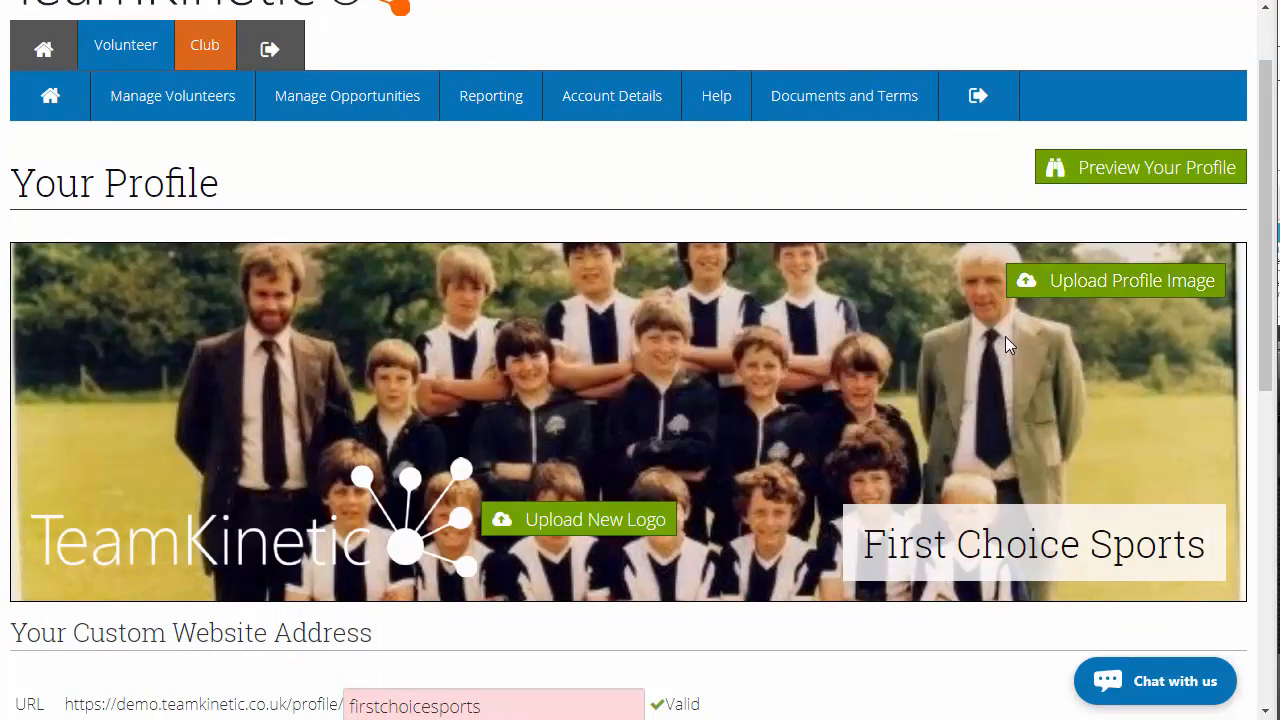
{"action": "scroll", "coordinate": [1007, 341], "scroll_direction": "down", "scroll_amount": 1}
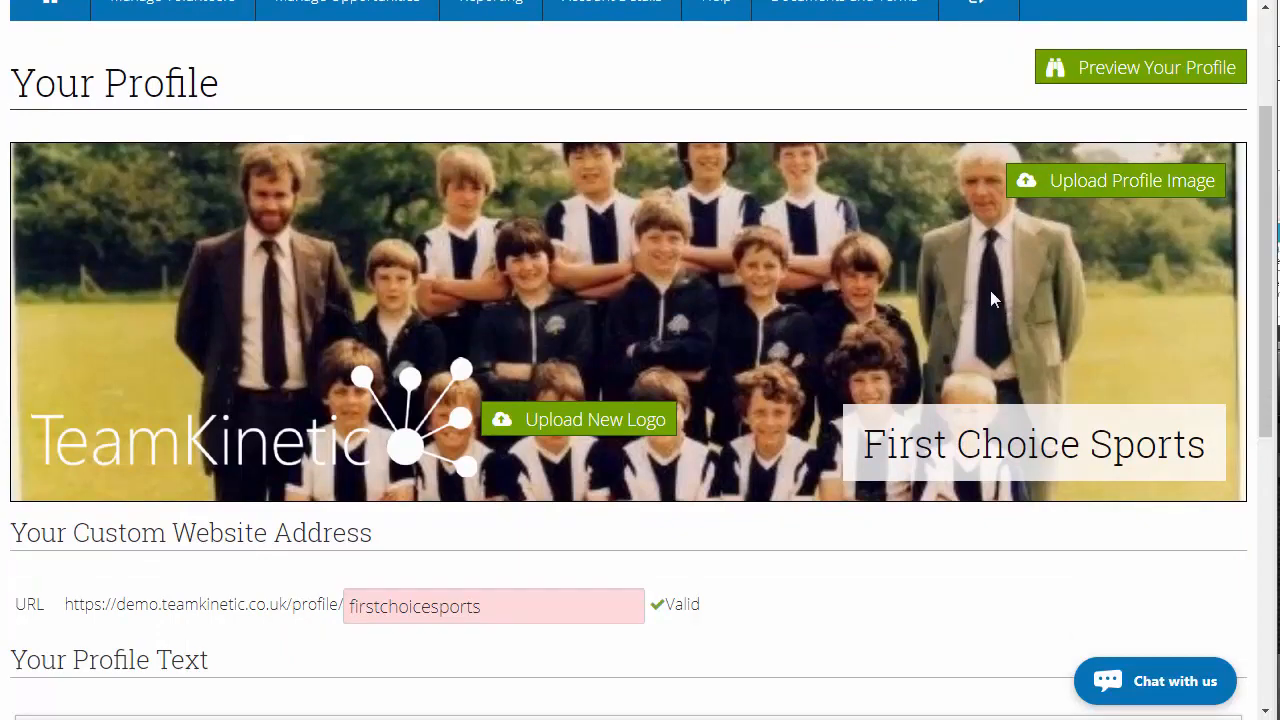
{"action": "scroll", "coordinate": [990, 297], "scroll_direction": "down", "scroll_amount": 2}
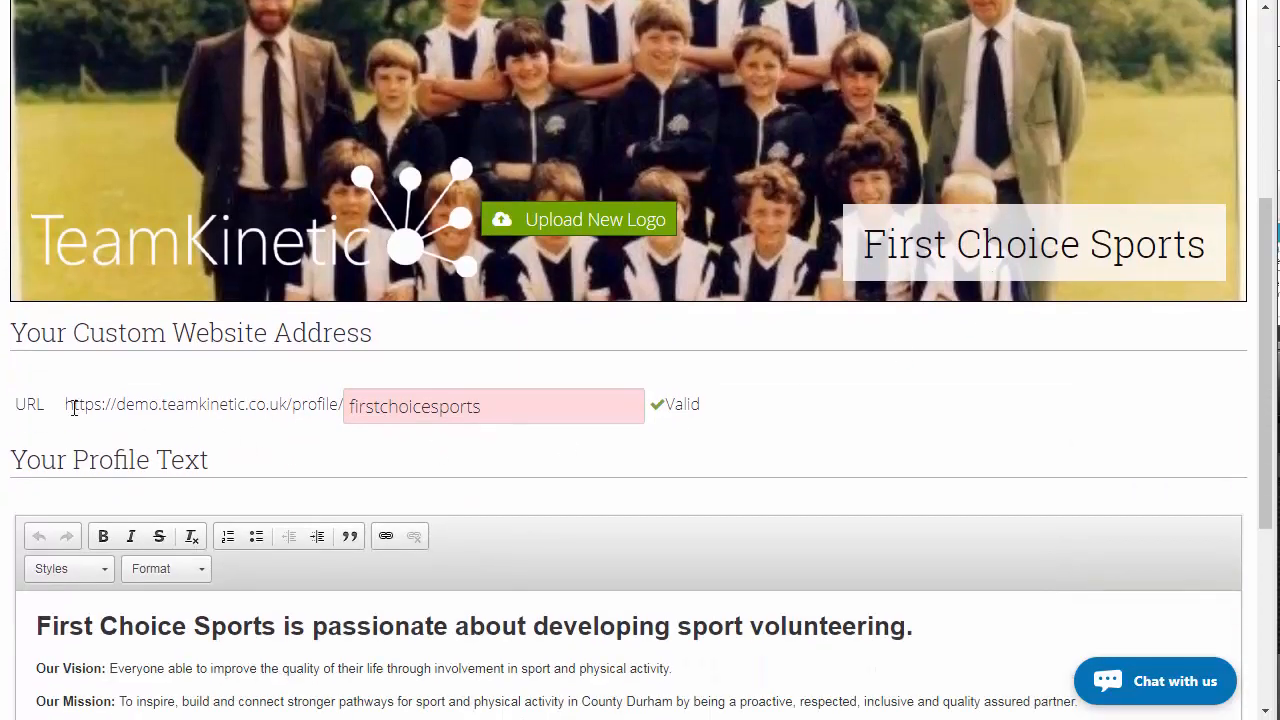
{"action": "left_click_drag", "start_coordinate": [66, 404], "coordinate": [346, 404]}
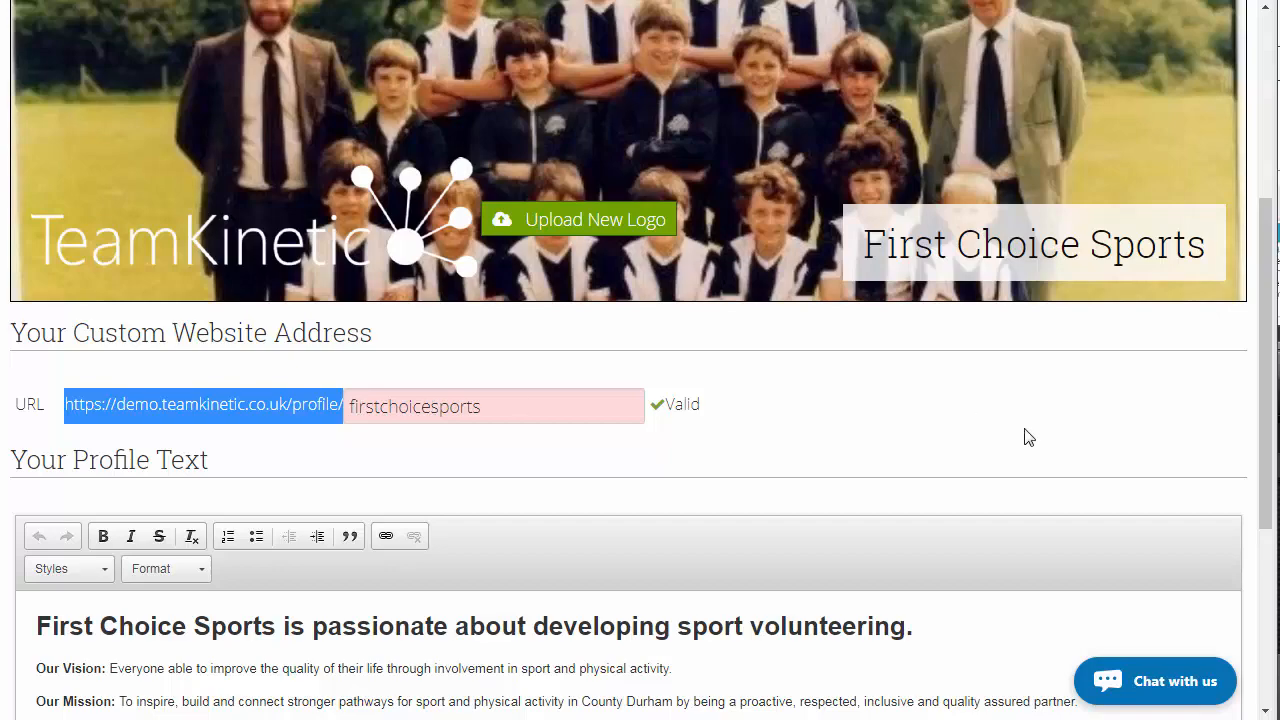
{"action": "left_click", "coordinate": [987, 449]}
{"action": "scroll", "coordinate": [987, 449], "scroll_direction": "up", "scroll_amount": 4}
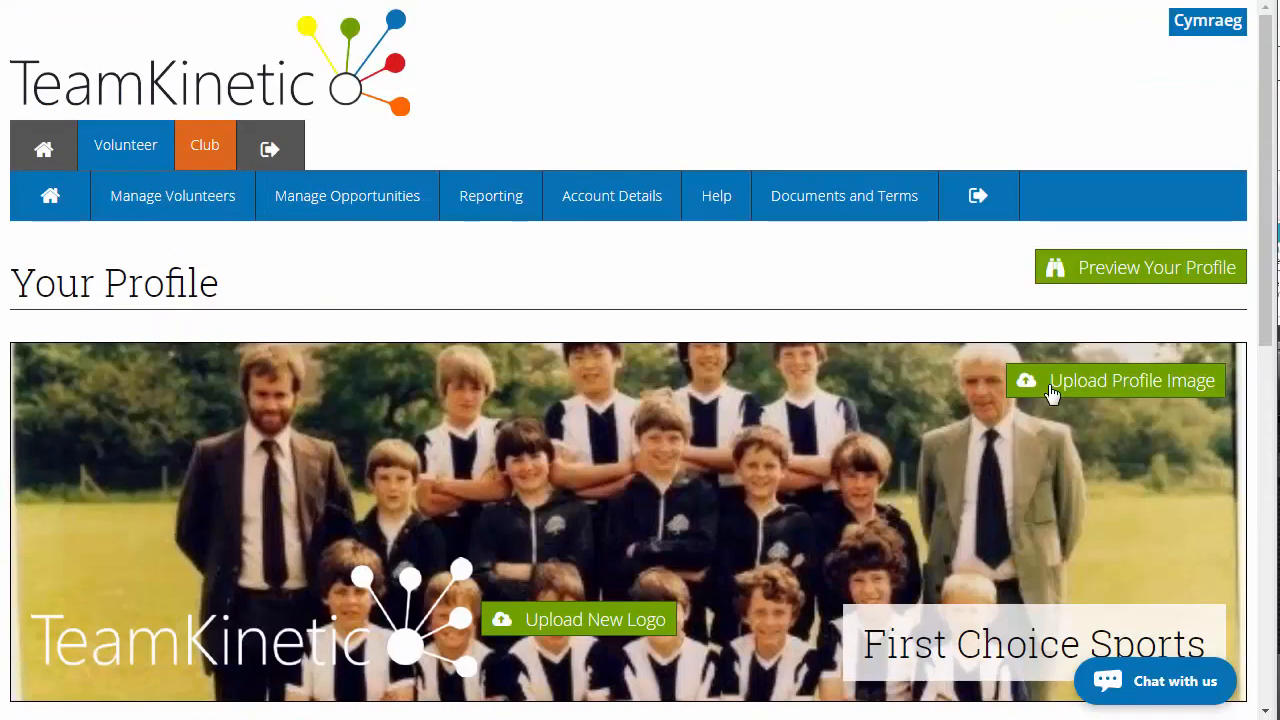
Preview the public profile and scroll through its description and listed opportunities
{"action": "left_click", "coordinate": [1105, 280]}
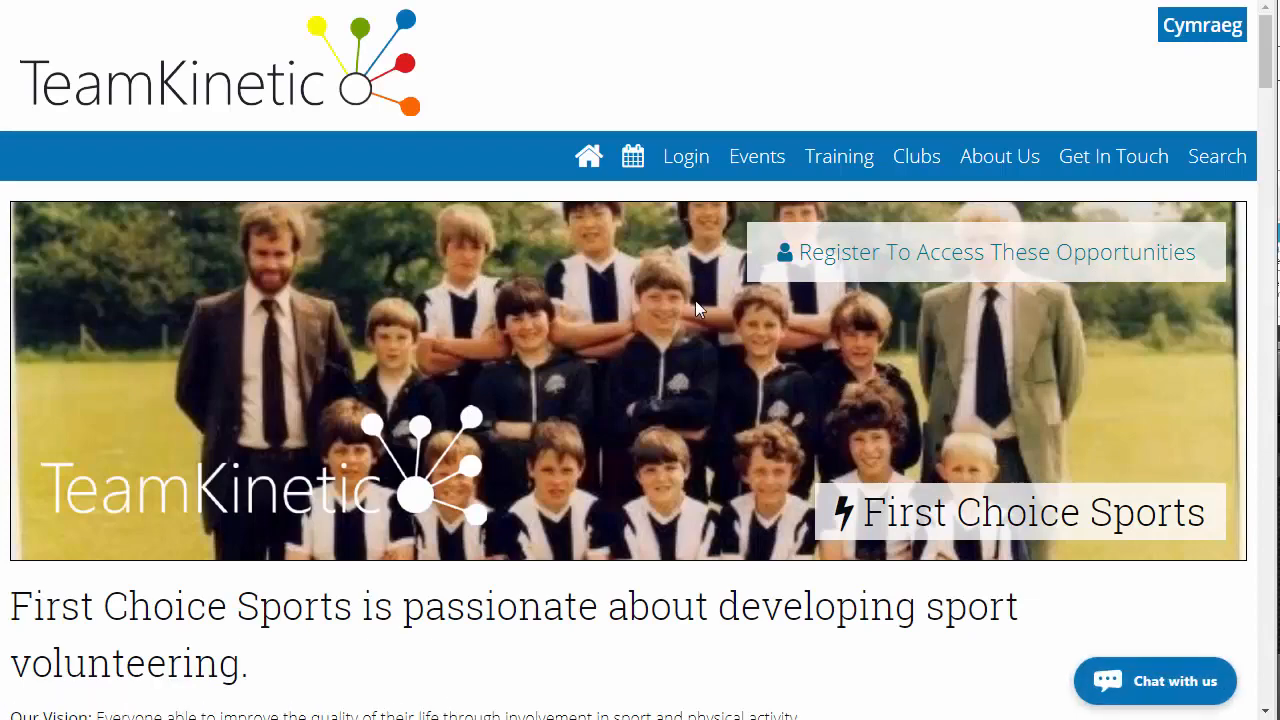
{"action": "scroll", "coordinate": [695, 308], "scroll_direction": "down", "scroll_amount": 6}
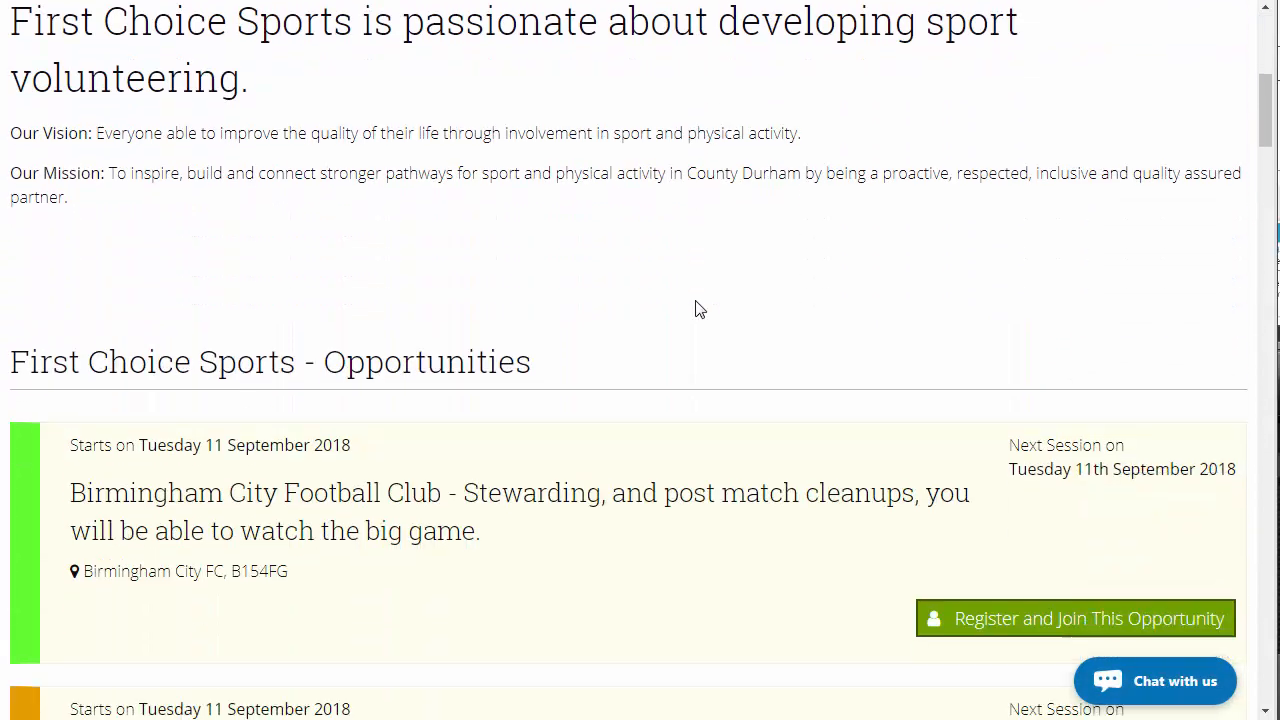
{"action": "scroll", "coordinate": [551, 483], "scroll_direction": "down", "scroll_amount": 1}
{"action": "scroll", "coordinate": [548, 485], "scroll_direction": "up", "scroll_amount": 3}
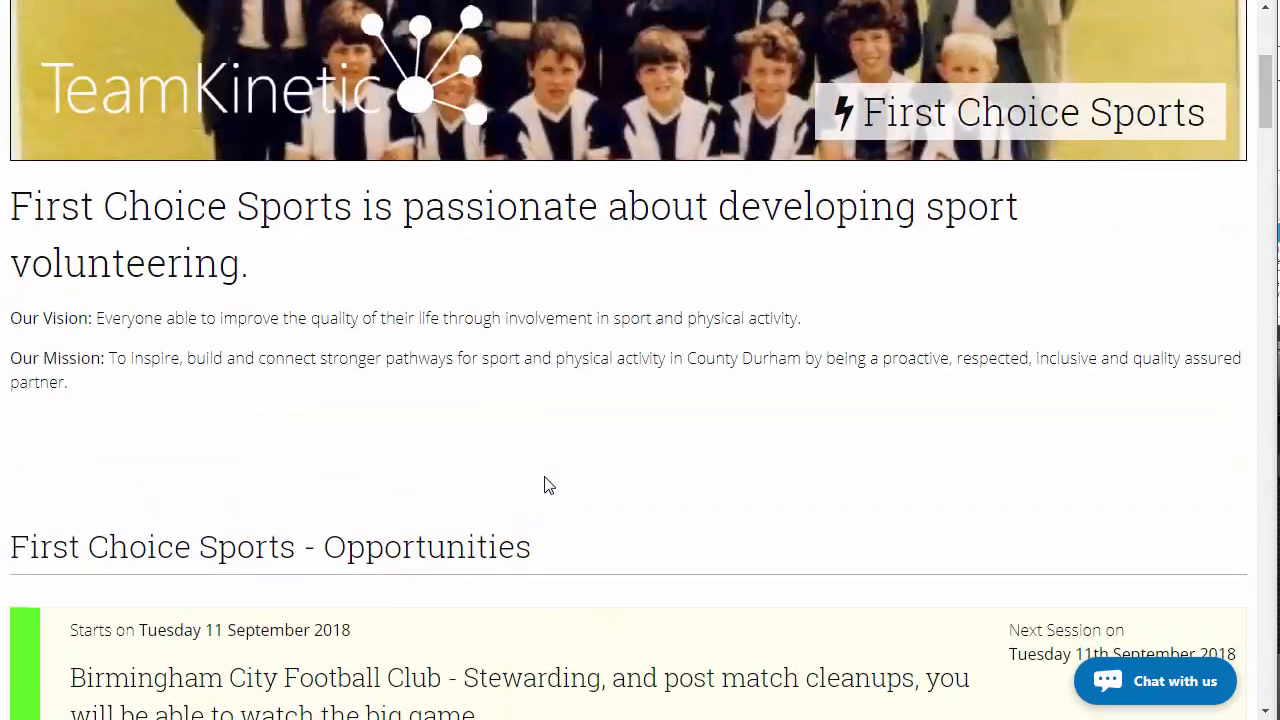
{"action": "scroll", "coordinate": [466, 385], "scroll_direction": "up", "scroll_amount": 2}
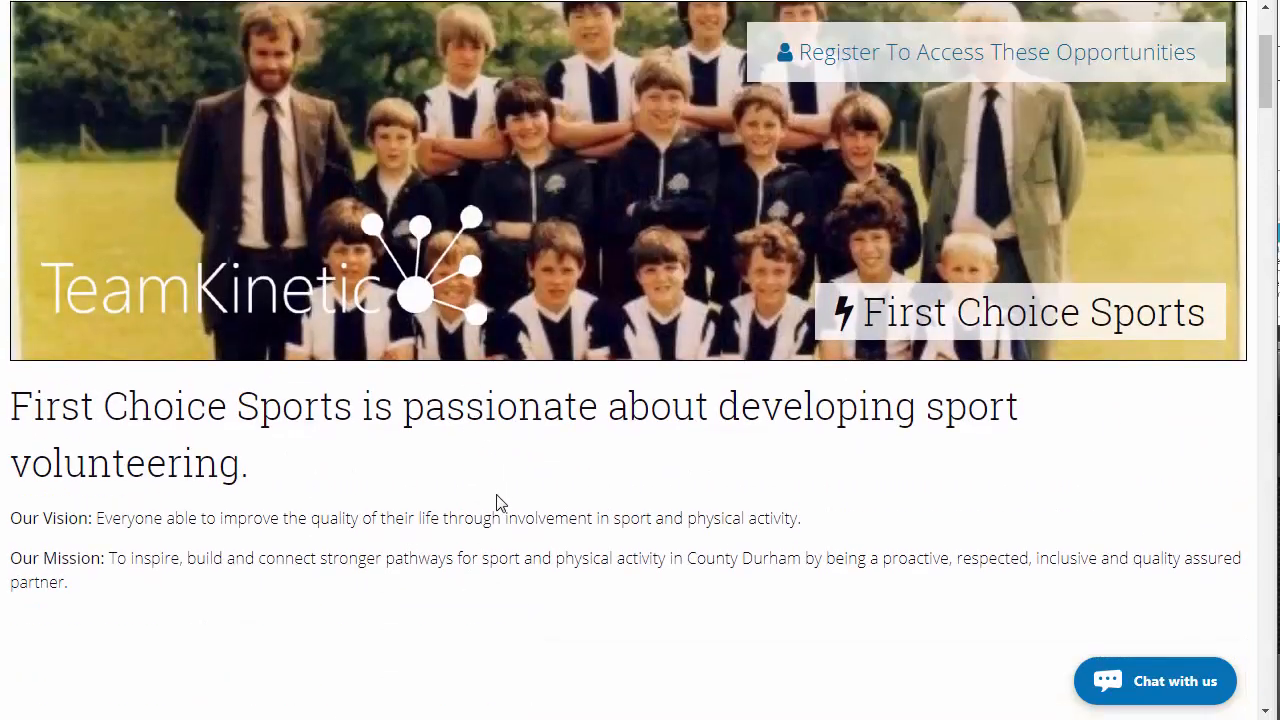
{"action": "scroll", "coordinate": [500, 503], "scroll_direction": "up", "scroll_amount": 1}
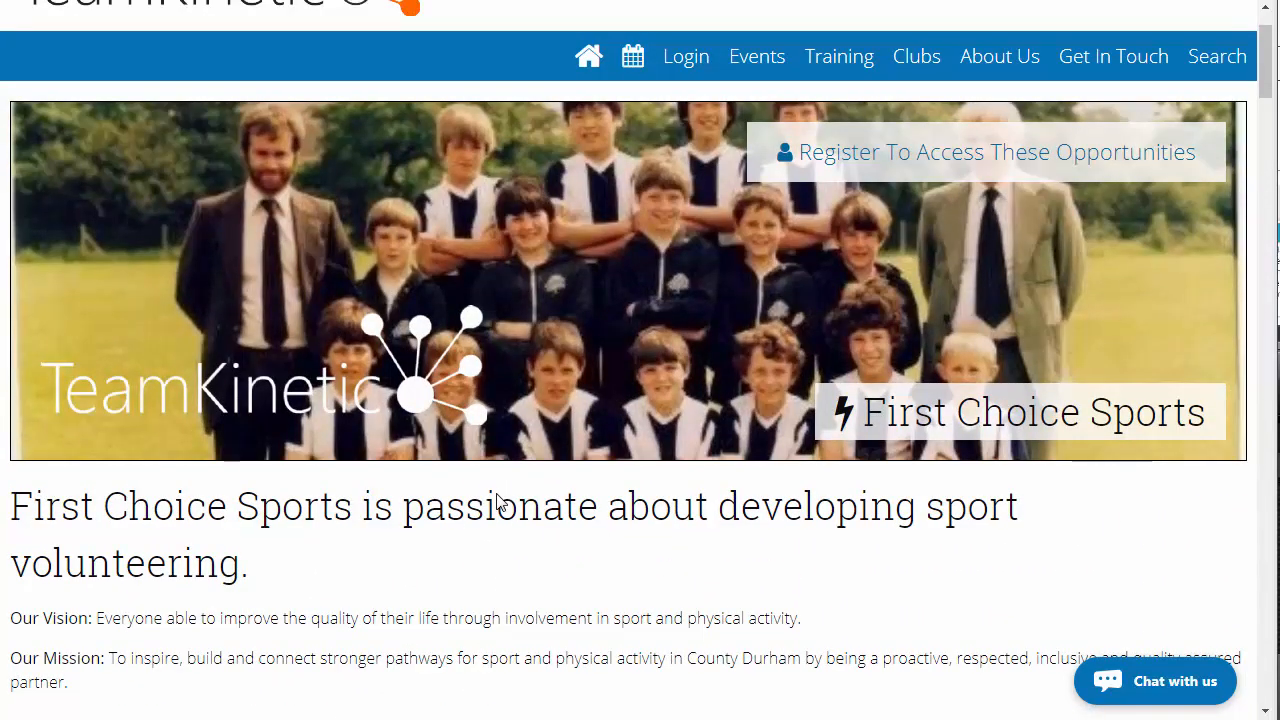
{"action": "scroll", "coordinate": [497, 503], "scroll_direction": "up", "scroll_amount": 1}
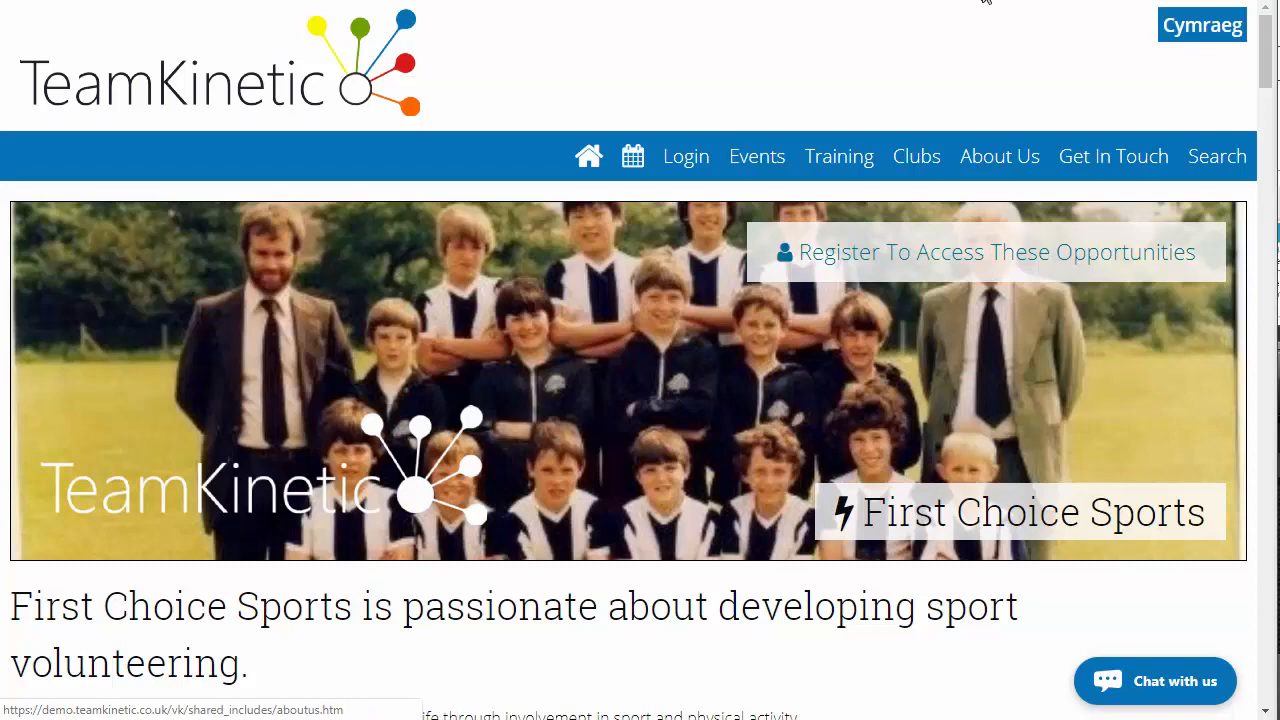
{"action": "left_click", "coordinate": [560, 1]}
Open the volunteer search list from Manage Volunteers
{"action": "mouse_move", "coordinate": [184, 214]}
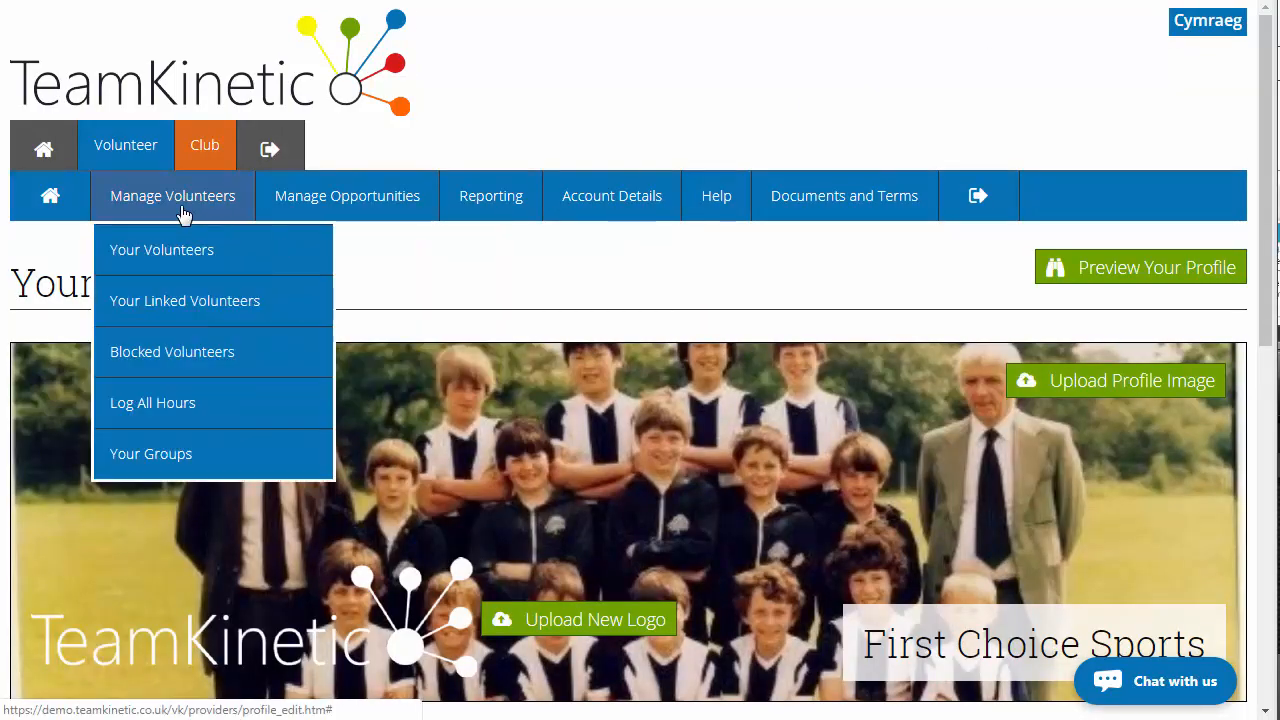
{"action": "left_click", "coordinate": [211, 313]}
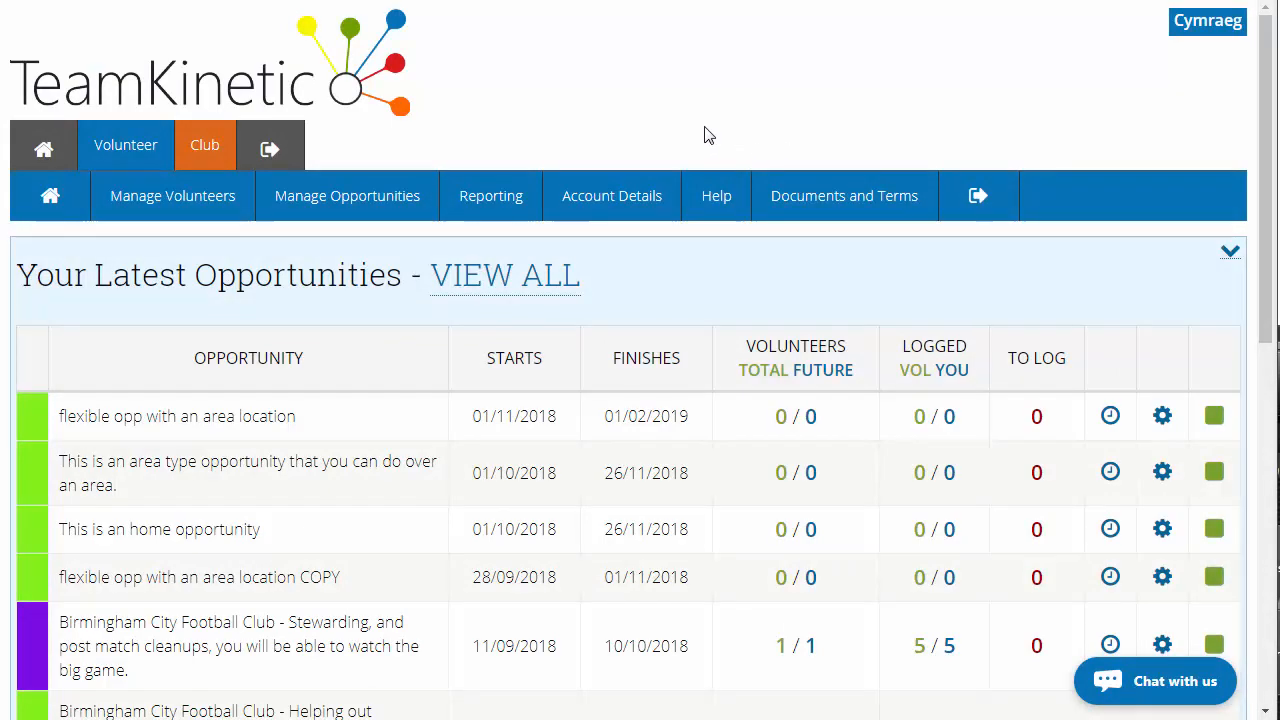
{"action": "left_click", "coordinate": [214, 198]}
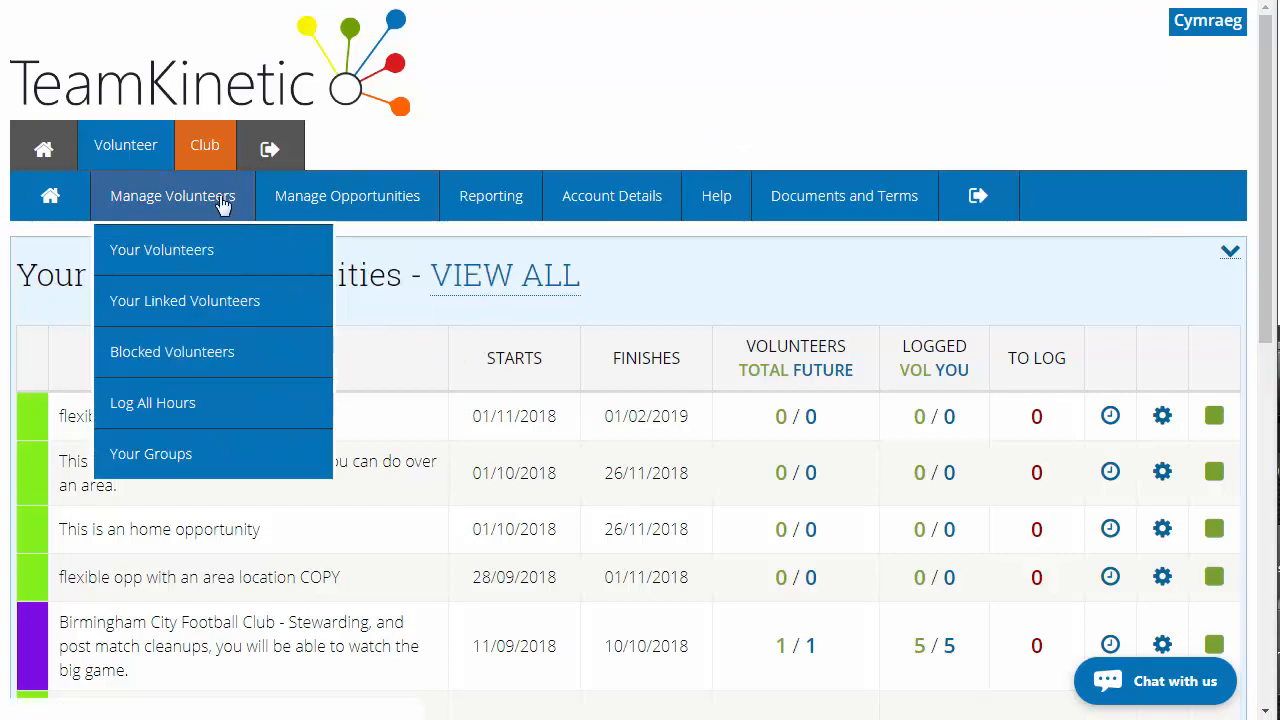
{"action": "left_click", "coordinate": [214, 260]}
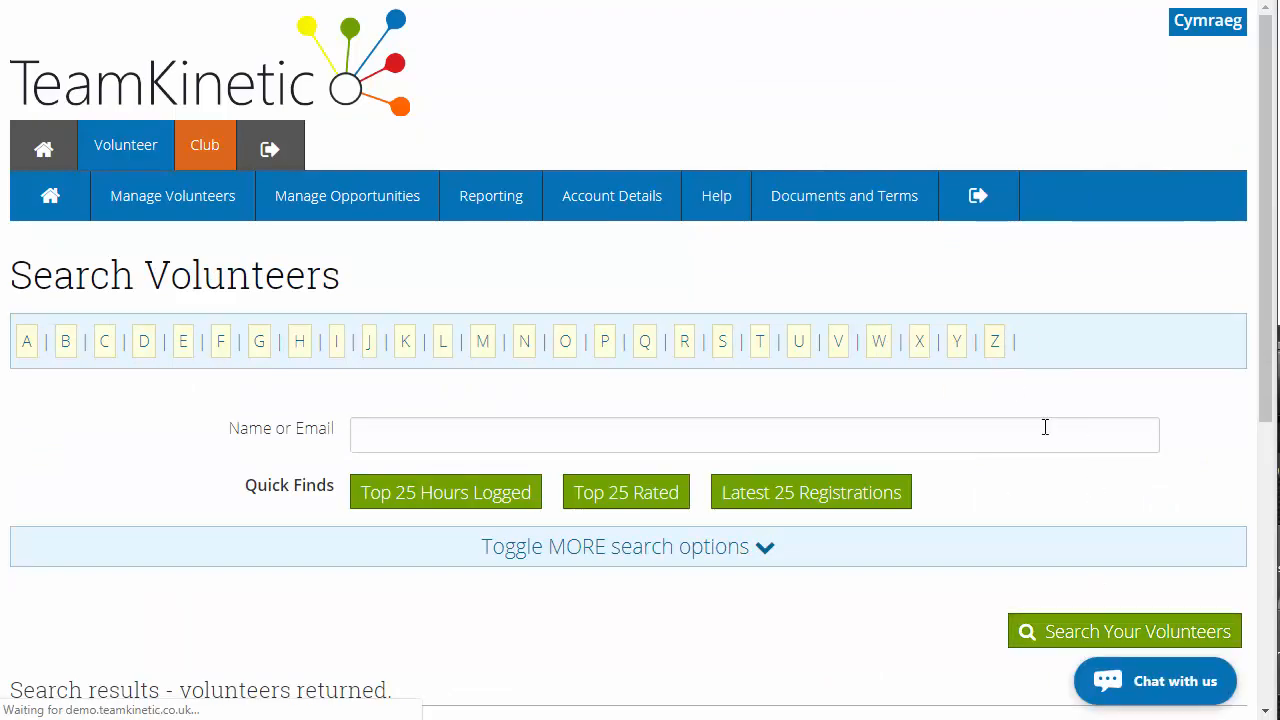
{"action": "scroll", "coordinate": [990, 453], "scroll_direction": "down", "scroll_amount": 1}
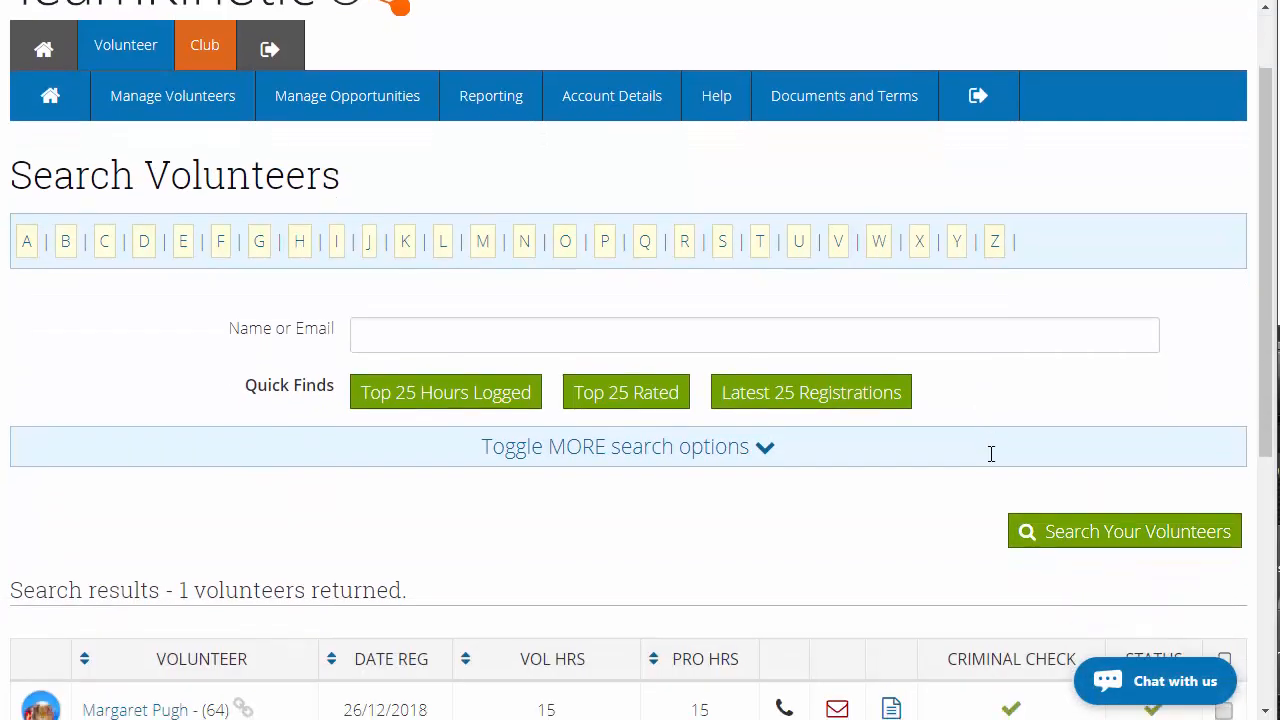
{"action": "scroll", "coordinate": [974, 451], "scroll_direction": "down", "scroll_amount": 2}
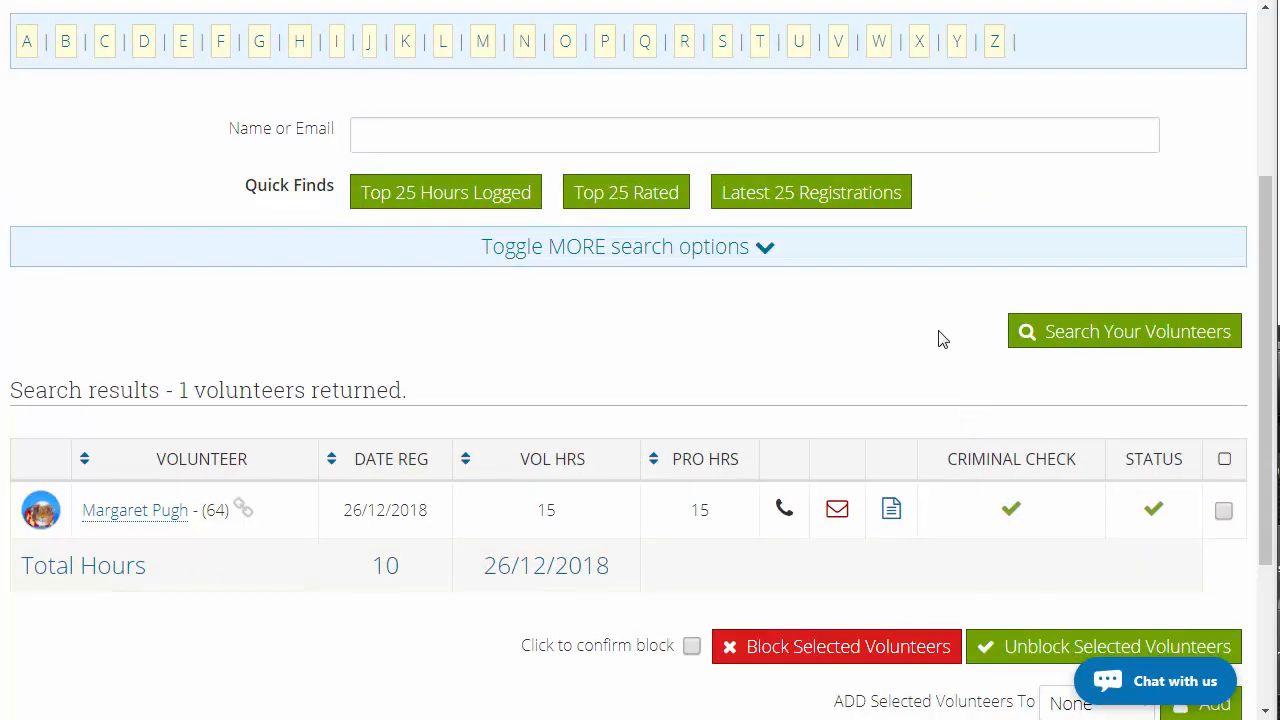
Select the listed volunteer and review the bulk actions available for selected volunteers
{"action": "left_click", "coordinate": [1223, 511]}
{"action": "scroll", "coordinate": [837, 423], "scroll_direction": "down", "scroll_amount": 2}
{"action": "scroll", "coordinate": [866, 457], "scroll_direction": "down", "scroll_amount": 1}
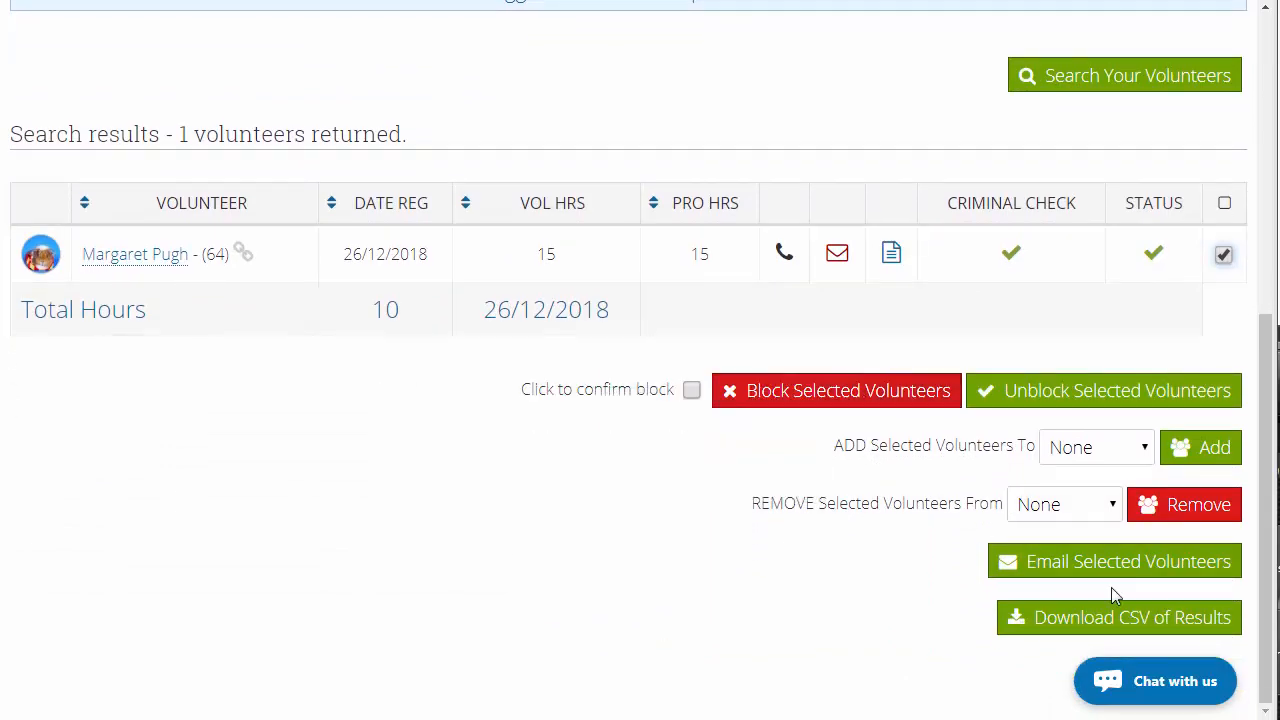
{"action": "scroll", "coordinate": [1108, 570], "scroll_direction": "up", "scroll_amount": 3}
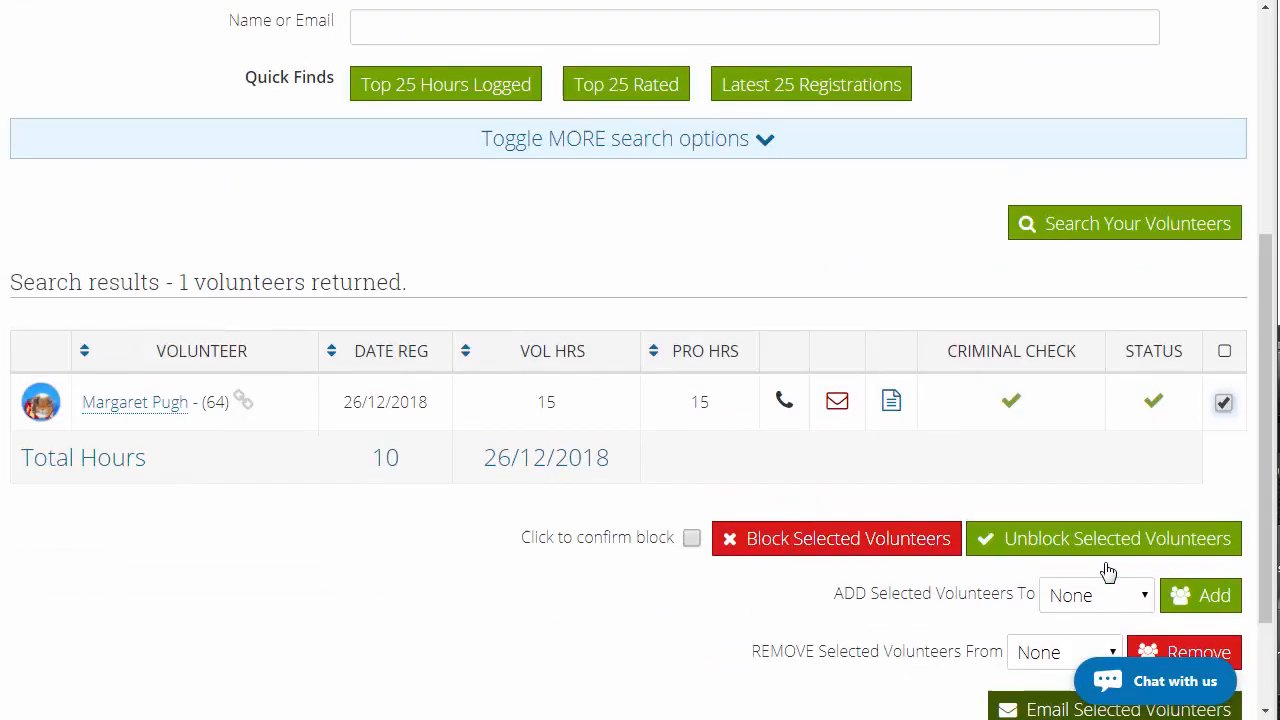
{"action": "scroll", "coordinate": [1108, 570], "scroll_direction": "up", "scroll_amount": 2}
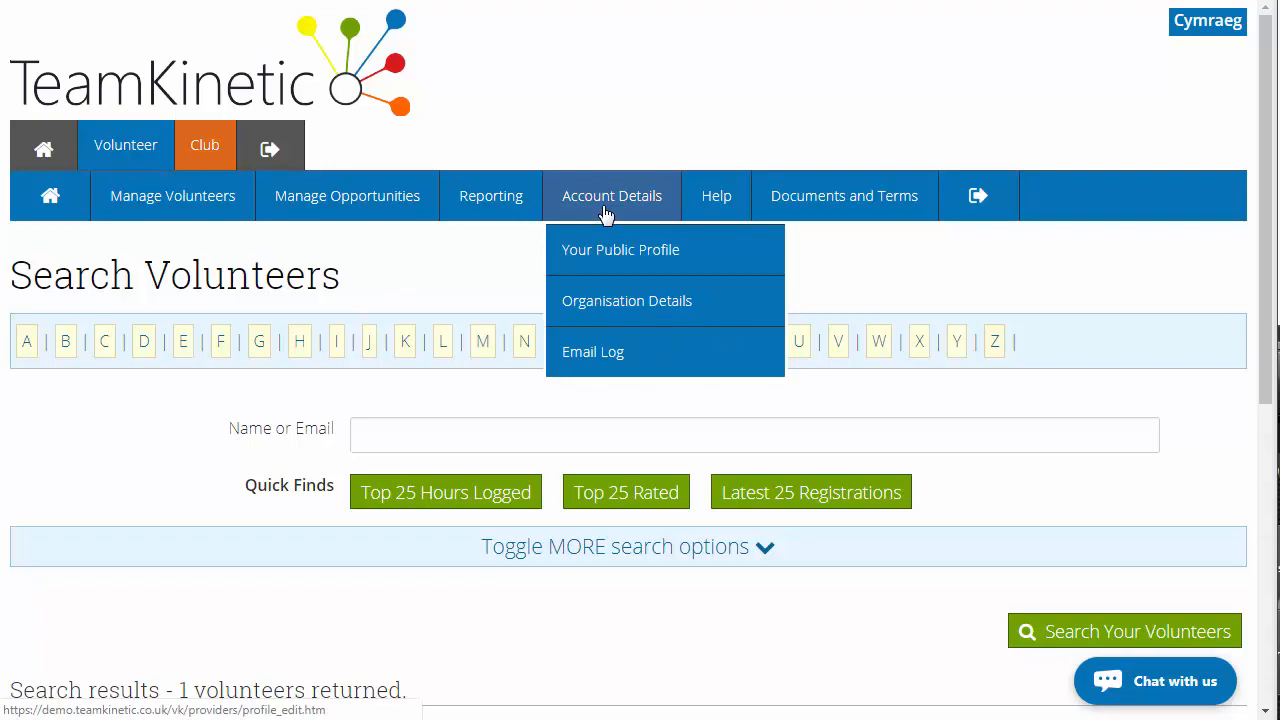
Open the Email Log and switch between the received and sent emails
{"action": "left_click", "coordinate": [614, 352]}
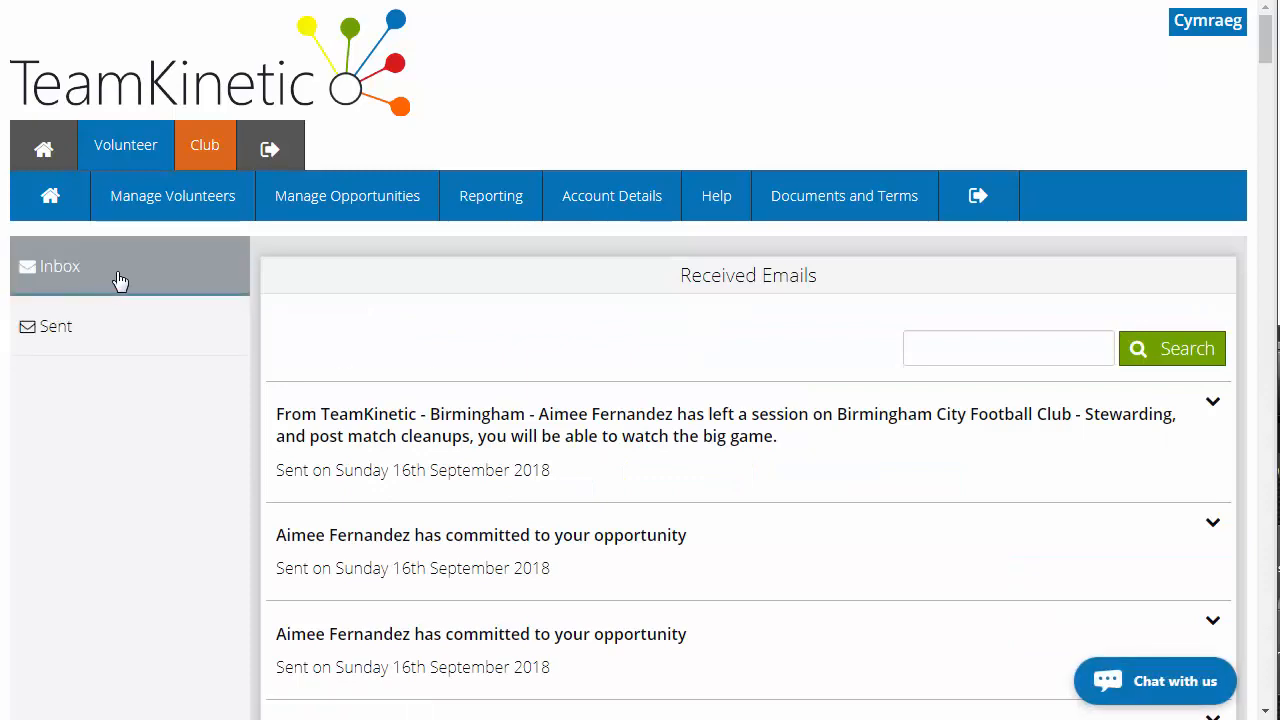
{"action": "left_click", "coordinate": [110, 340]}
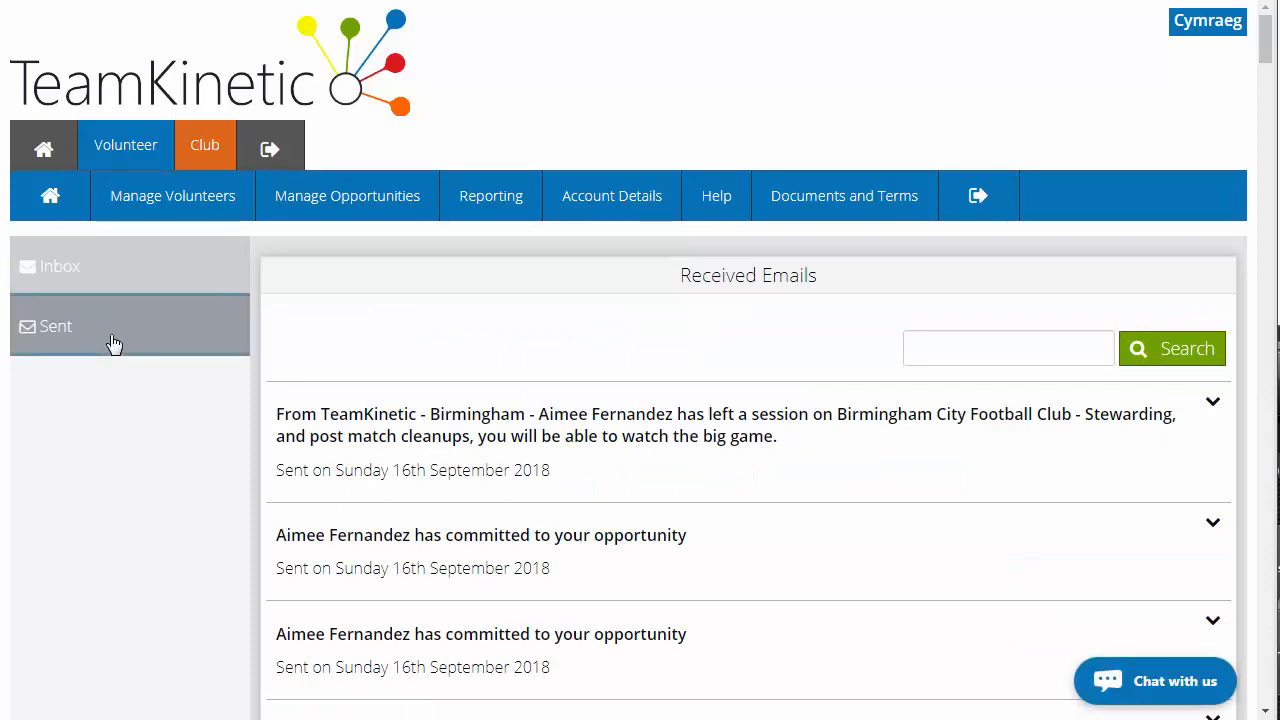
{"action": "left_click", "coordinate": [112, 276]}
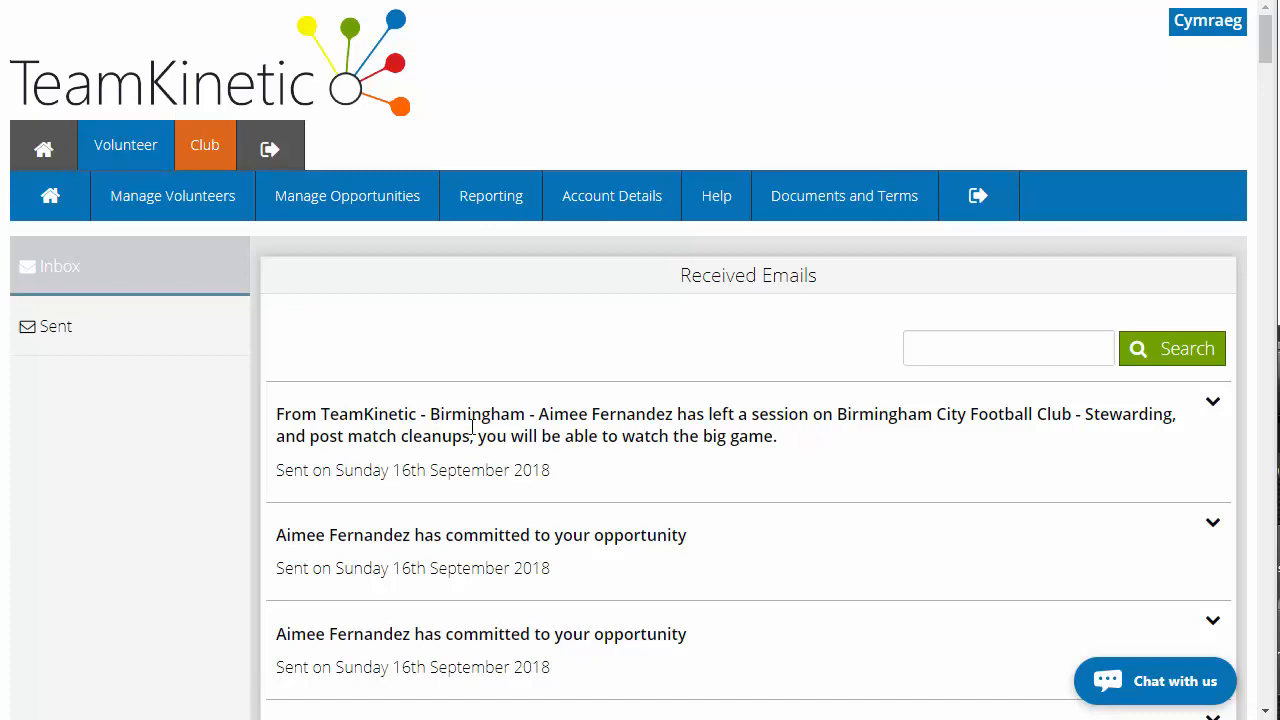
{"action": "left_click", "coordinate": [160, 343]}
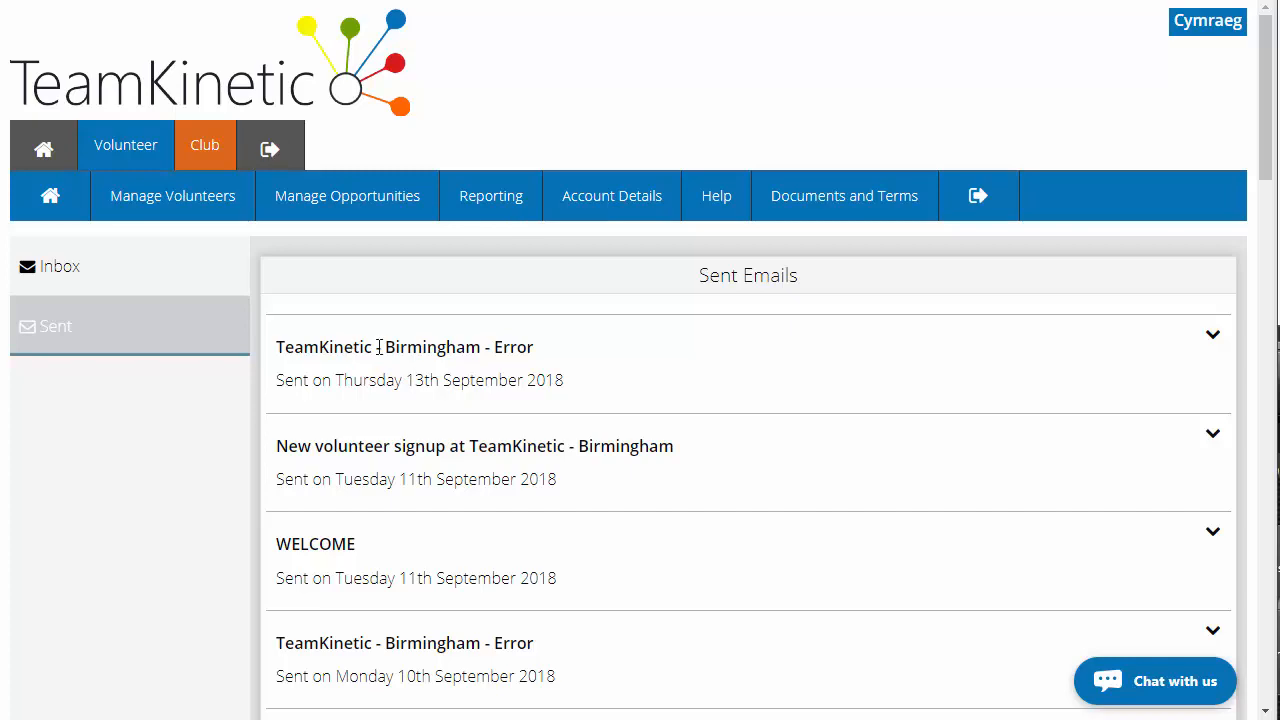
Go to the opportunity provider login page and clear the prefilled email field
{"action": "left_click", "coordinate": [394, 203]}
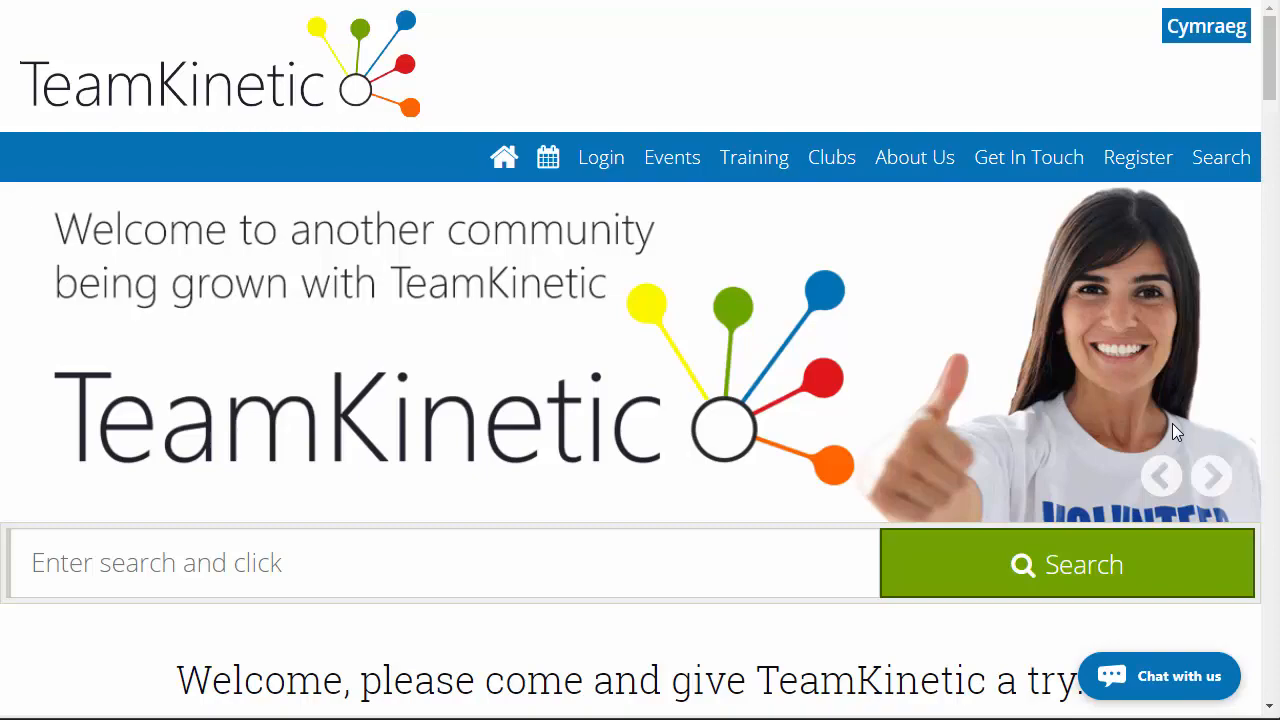
{"action": "mouse_move", "coordinate": [589, 163]}
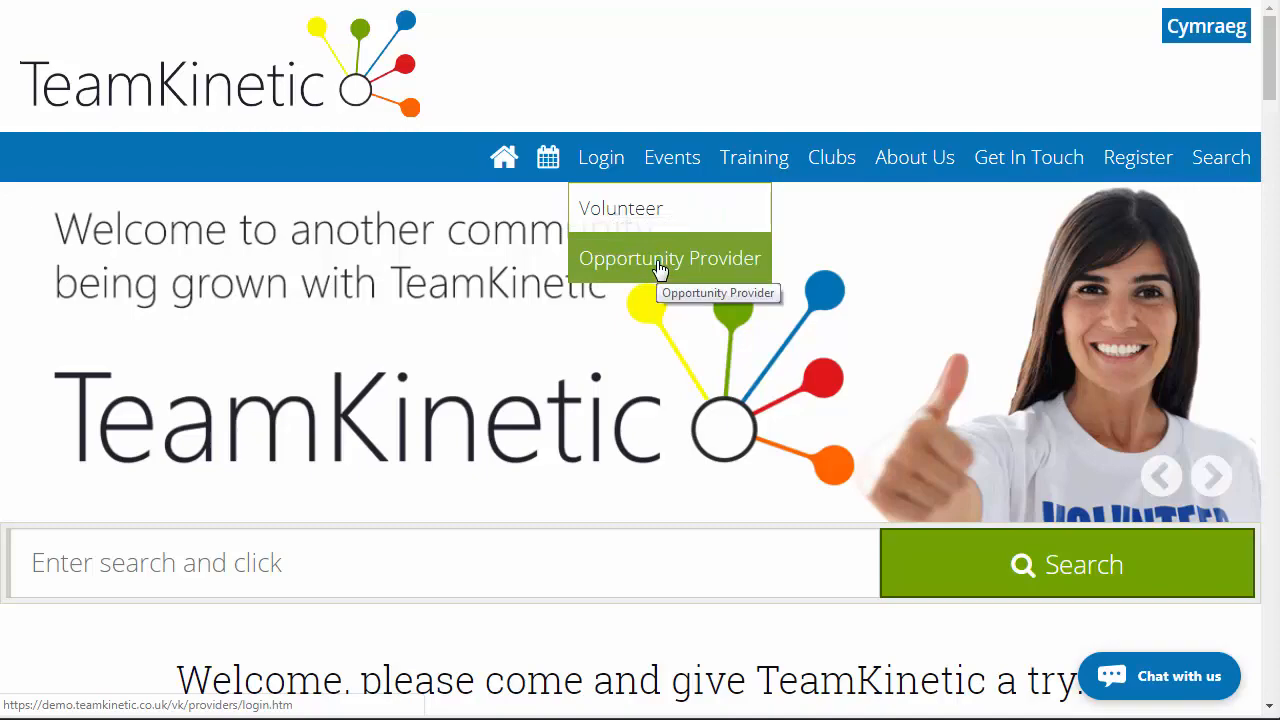
{"action": "left_click", "coordinate": [660, 262]}
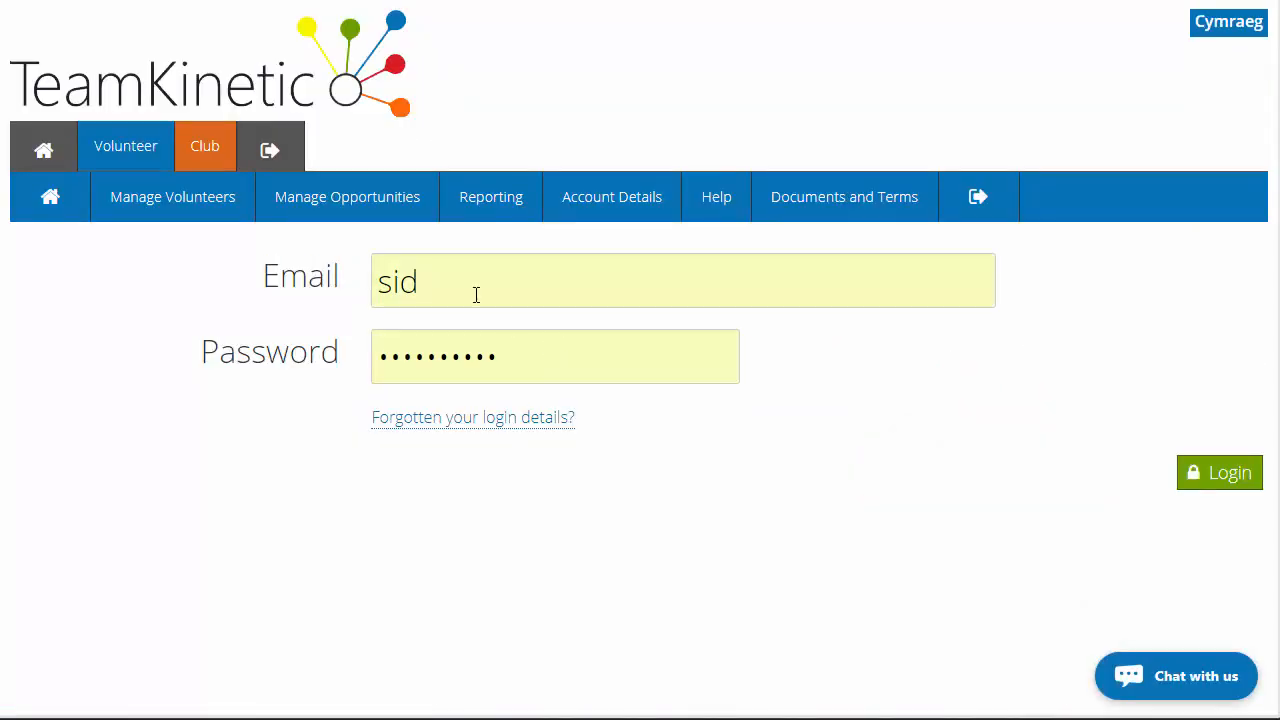
{"action": "left_click", "coordinate": [306, 277]}
{"action": "key", "text": "BackSpace"}
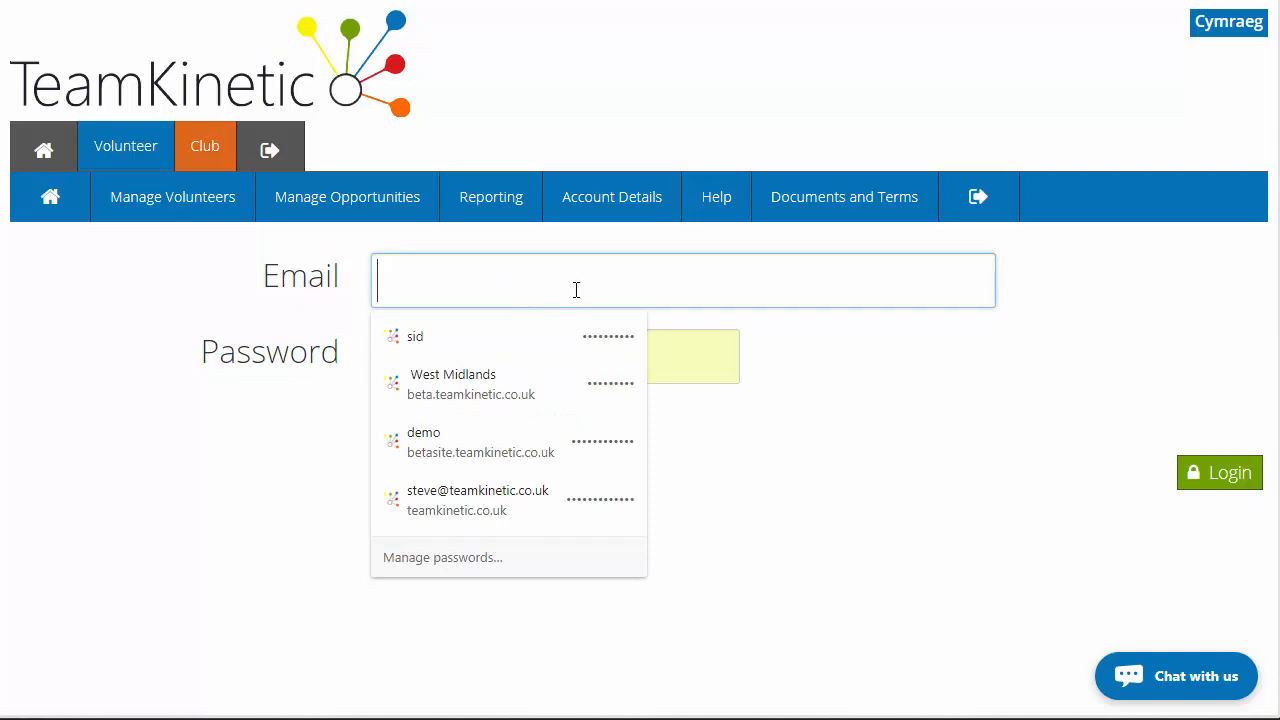
{"action": "left_click", "coordinate": [780, 366]}
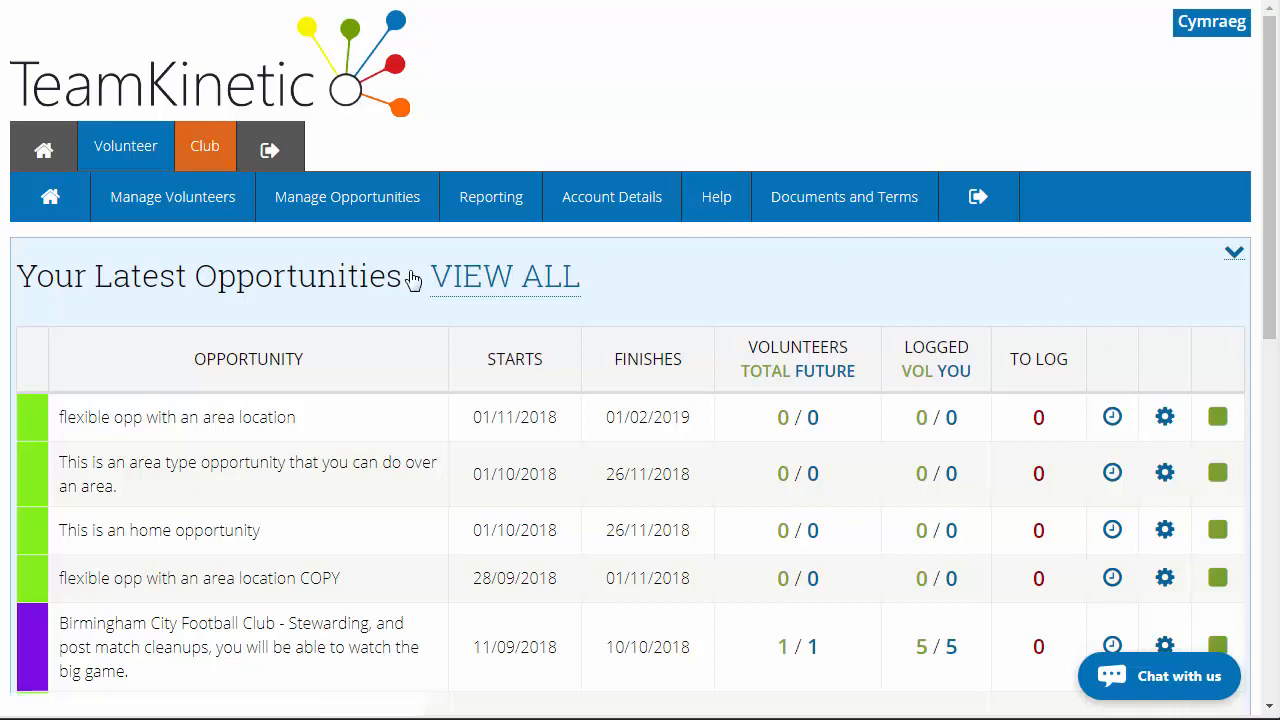
Log out and open Create Volunteer from the admin Volunteer Management menu
{"action": "left_click", "coordinate": [269, 150]}
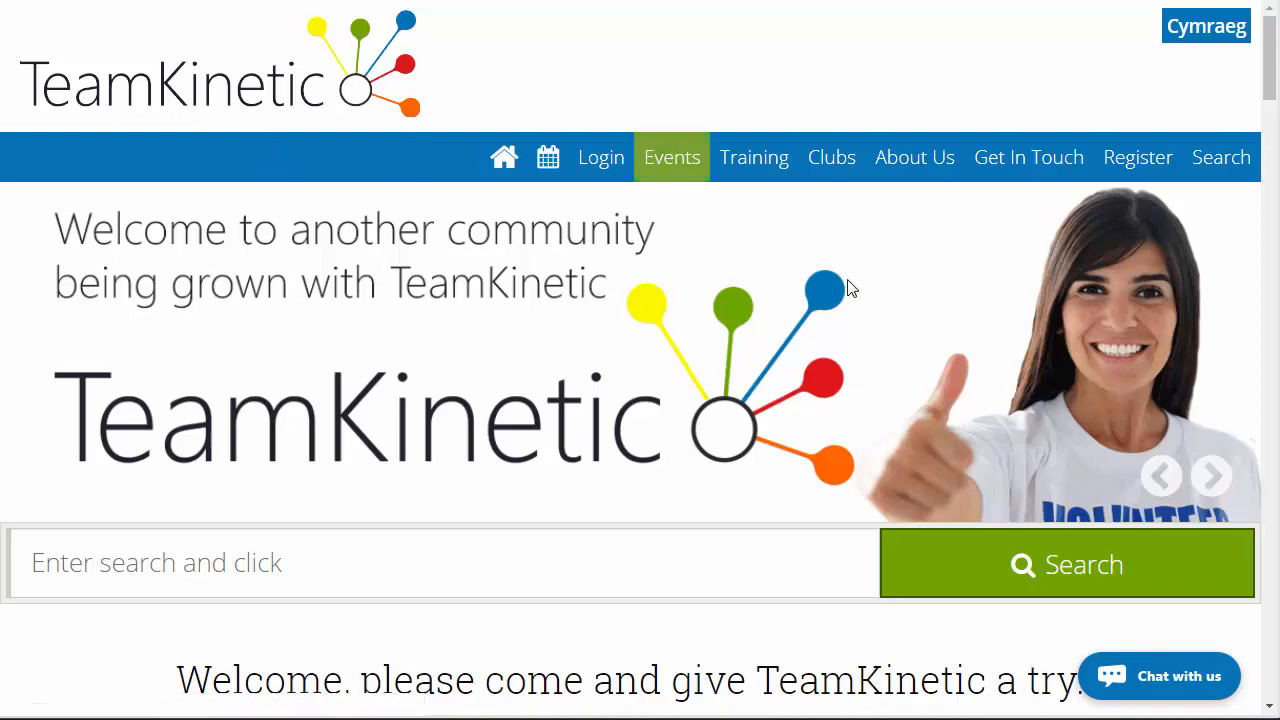
{"action": "scroll", "coordinate": [963, 517], "scroll_direction": "down", "scroll_amount": 4}
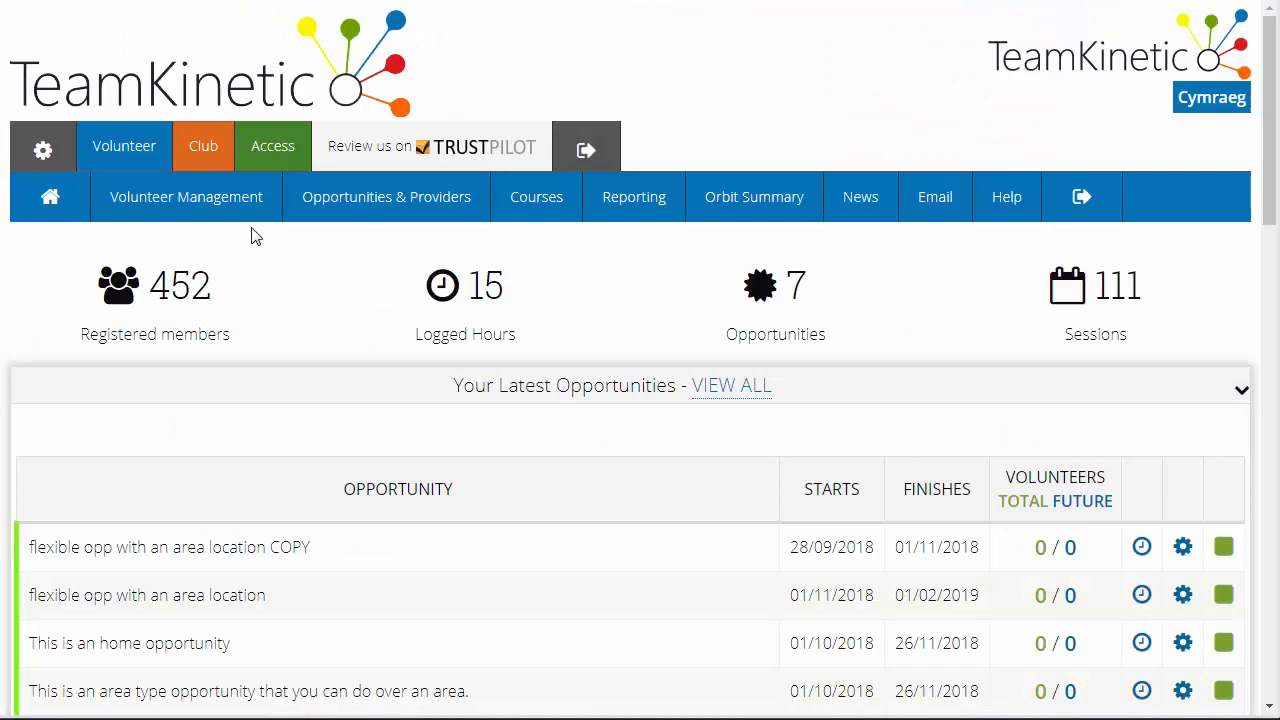
{"action": "mouse_move", "coordinate": [196, 214]}
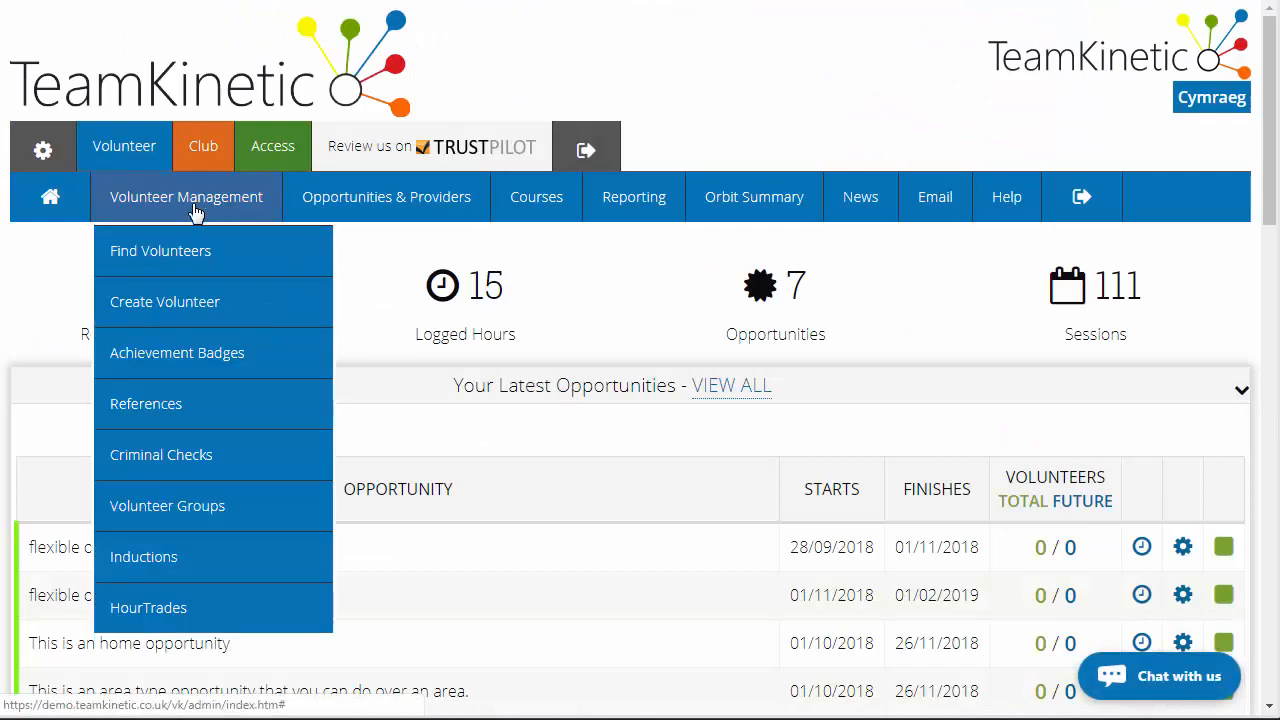
{"action": "left_click", "coordinate": [197, 314]}
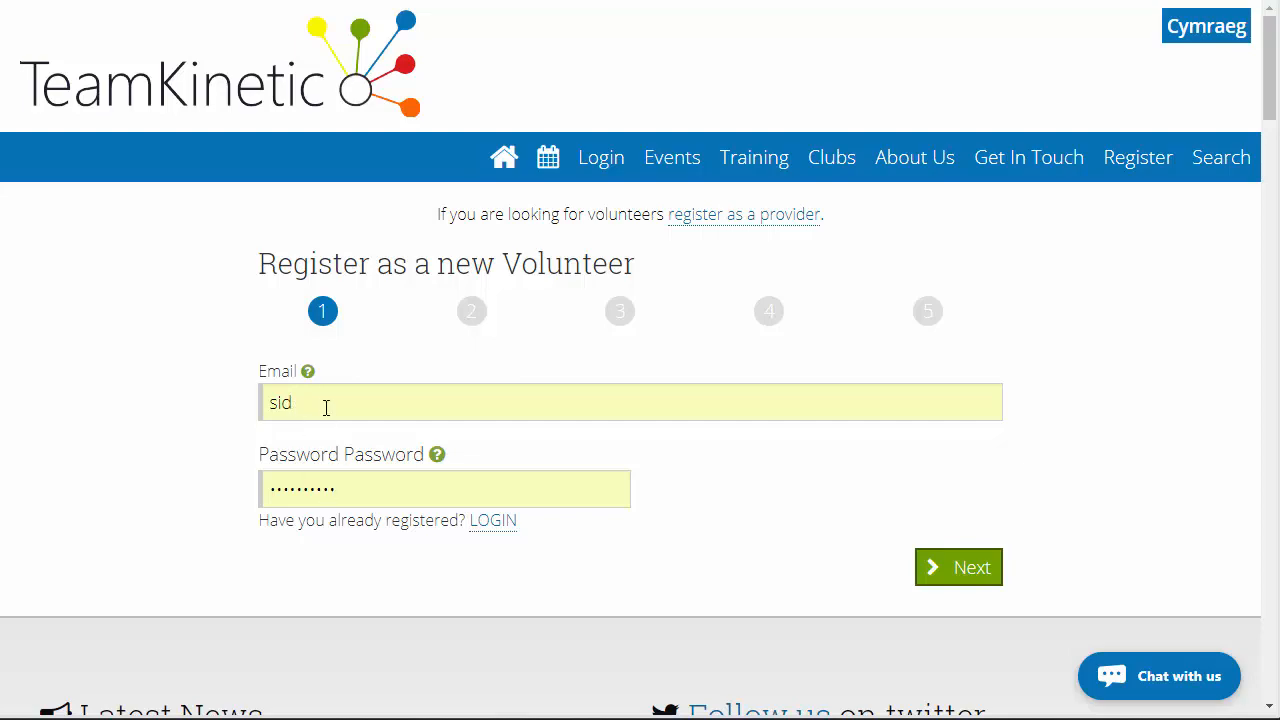
Clear the prefilled email and password on the volunteer registration form and continue to Personal Info
{"action": "left_click_drag", "start_coordinate": [326, 406], "coordinate": [250, 410]}
{"action": "left_click", "coordinate": [577, 489]}
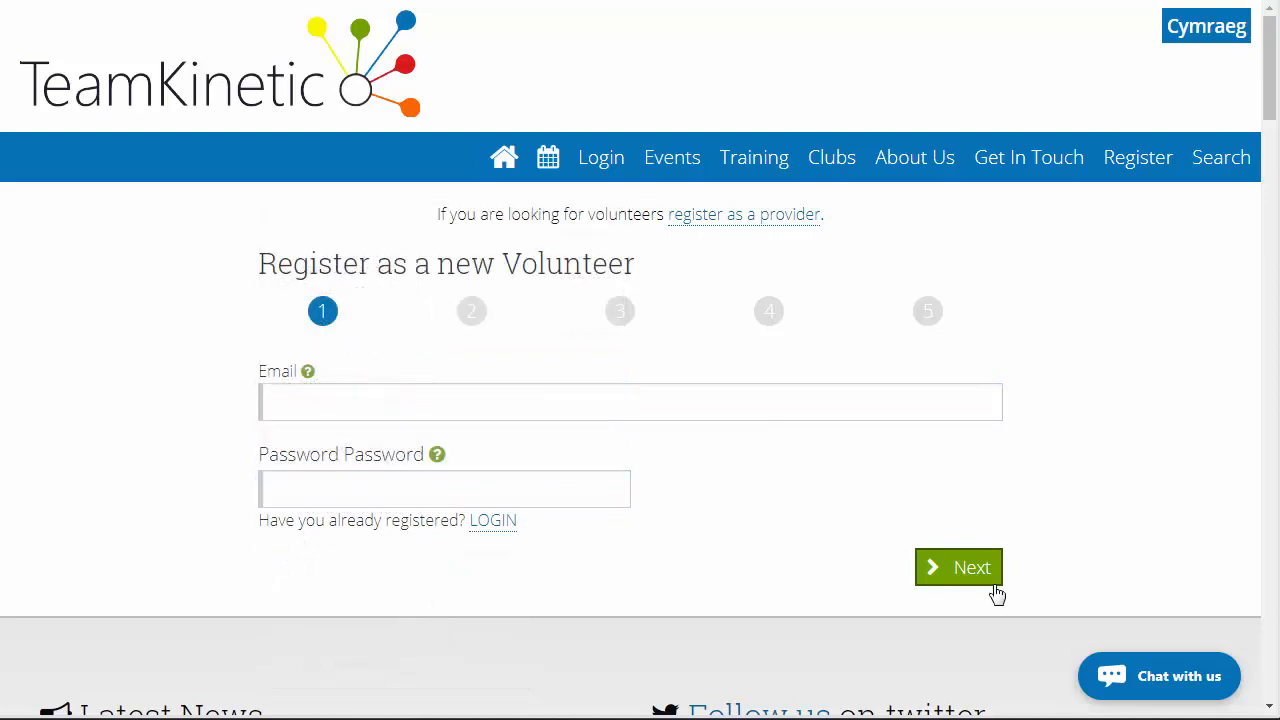
{"action": "left_click", "coordinate": [962, 580]}
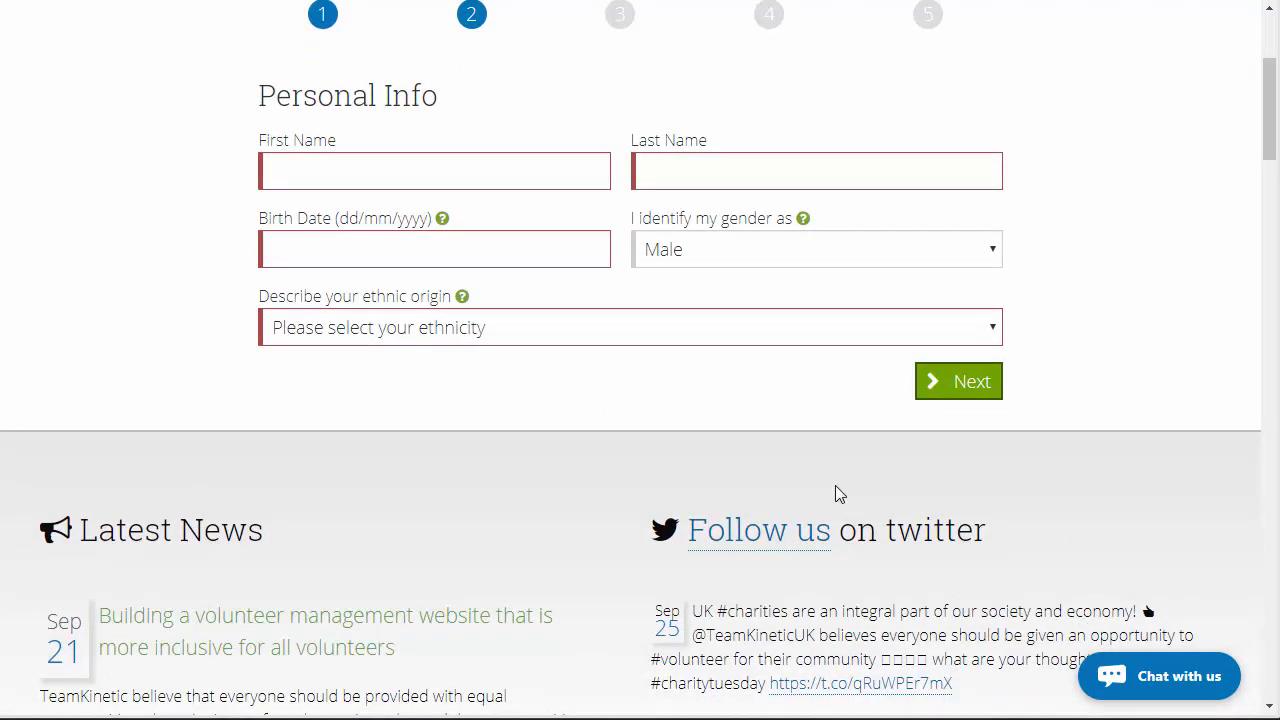